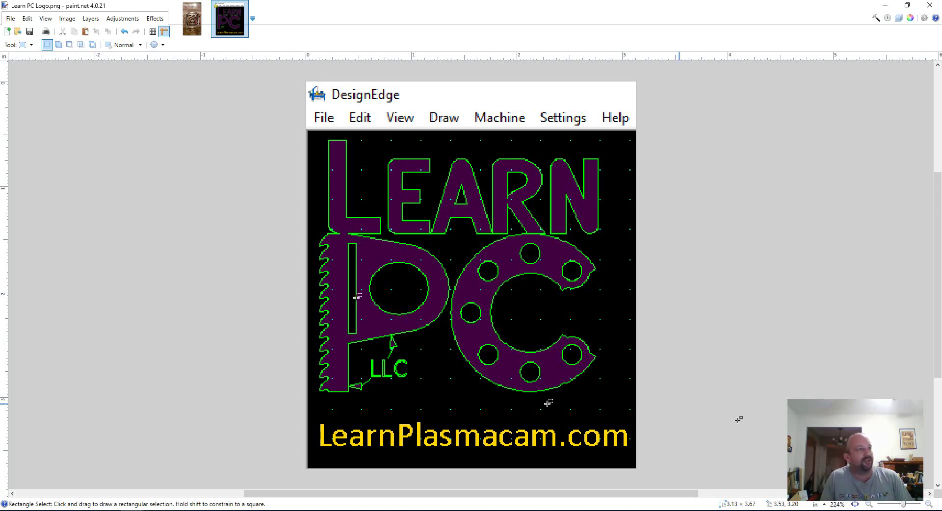
pyautogui.click(197, 34)
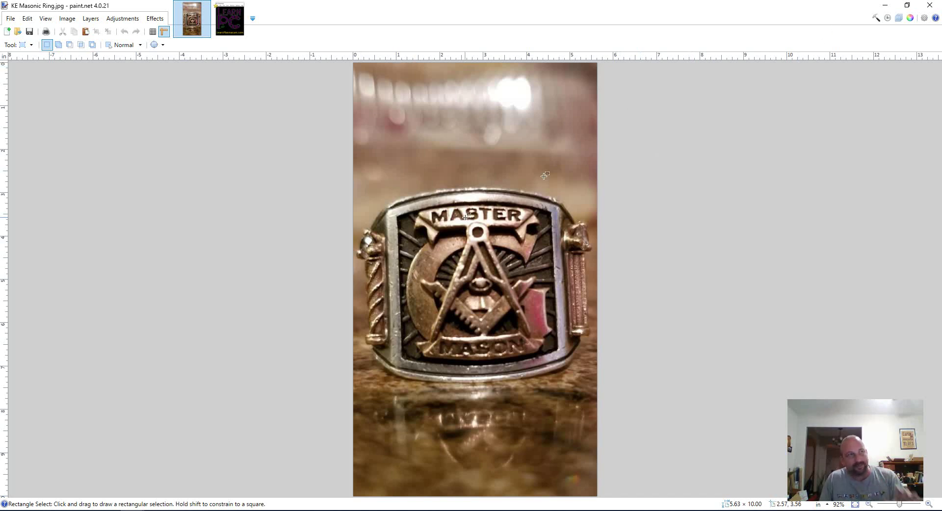
# Hide paint.net and zoom DesignEdge to fit all the emblem paths.
pyautogui.click(886, 5)
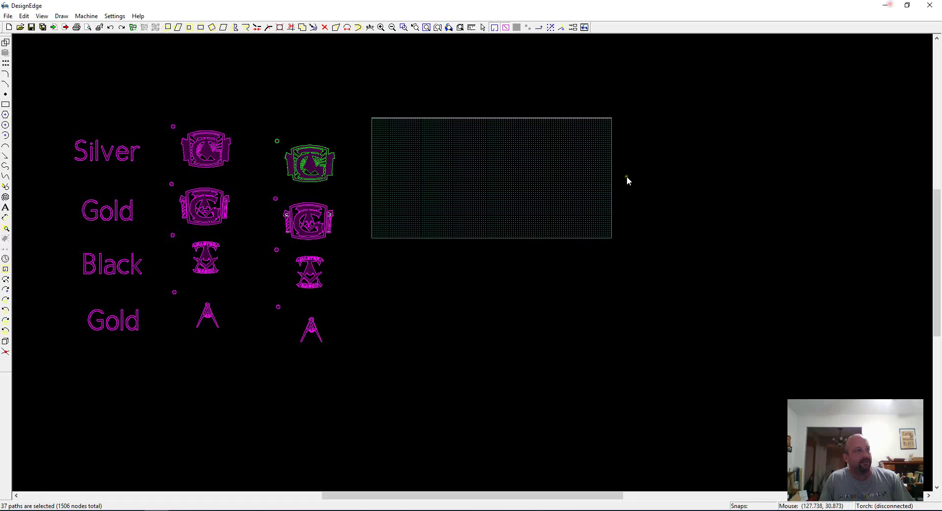
pyautogui.click(388, 247)
pyautogui.moveTo(472, 92); pyautogui.dragTo(14, 433)
pyautogui.press('z')
# Window-select the compass emblem in the right column's bottom row.
pyautogui.click(759, 254)
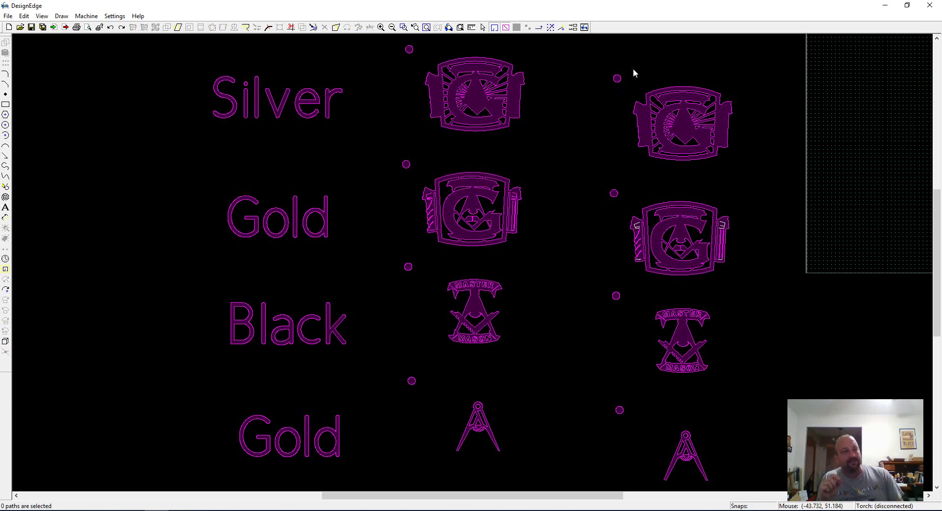
pyautogui.moveTo(633, 62); pyautogui.dragTo(597, 110)
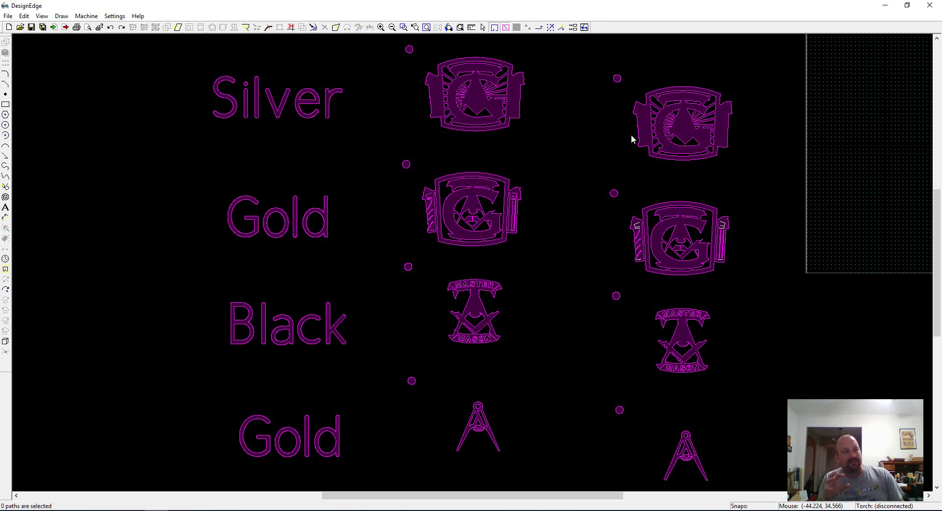
pyautogui.moveTo(782, 398); pyautogui.dragTo(595, 489)
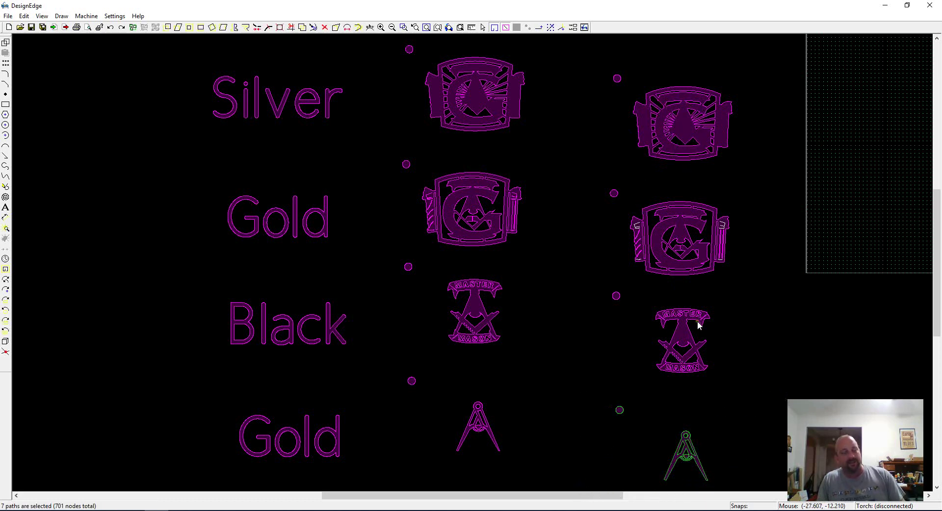
pyautogui.press('m')
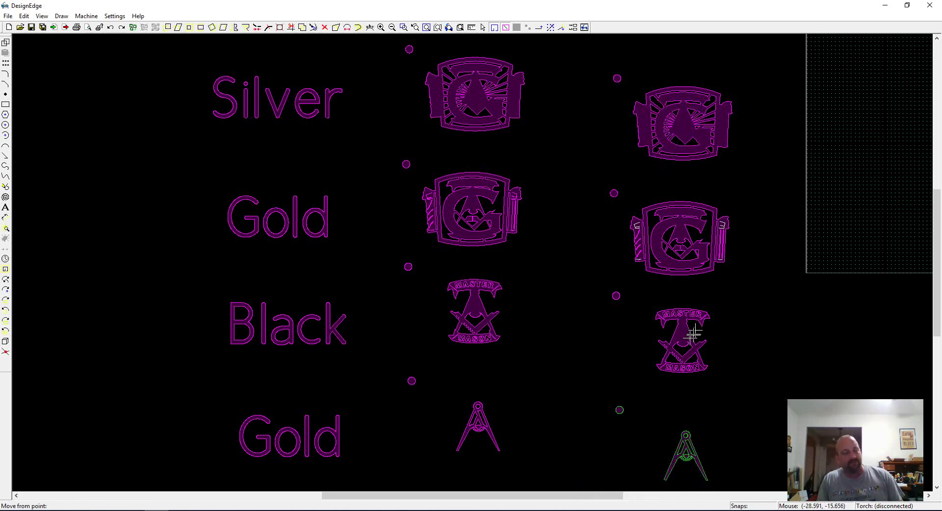
pyautogui.click(620, 410)
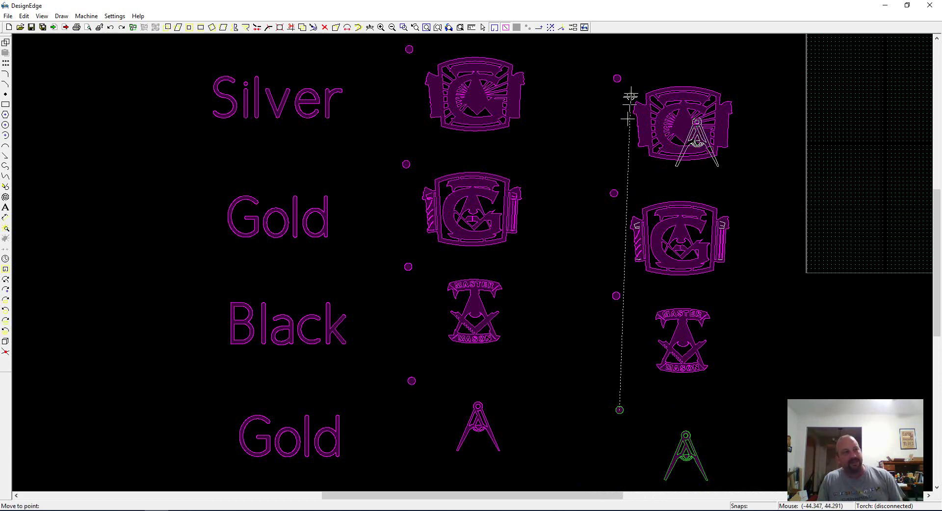
pyautogui.click(617, 79)
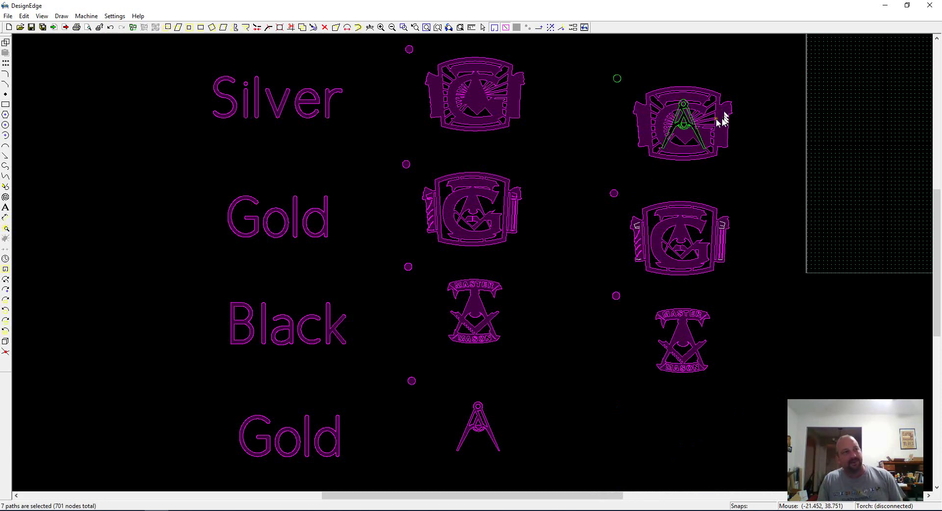
pyautogui.press('z')
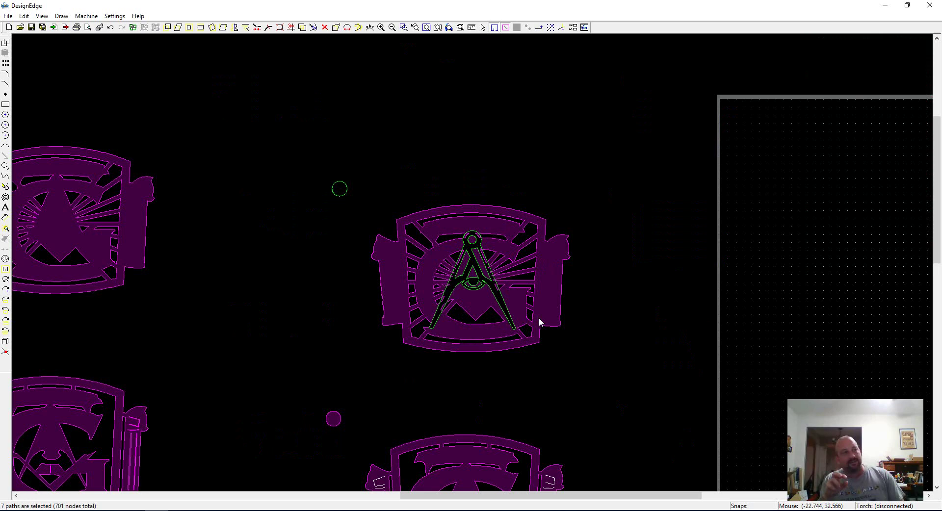
pyautogui.press('z')
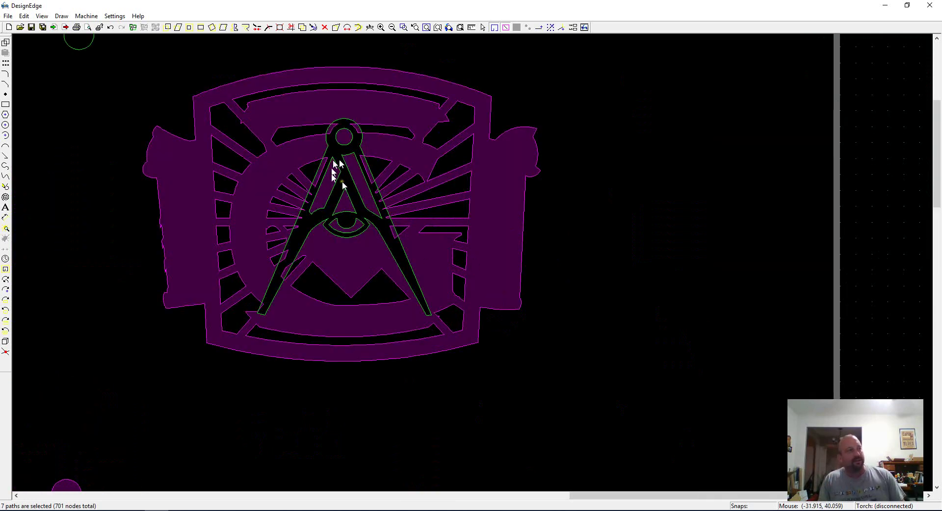
pyautogui.scroll(-3, 472, 265)
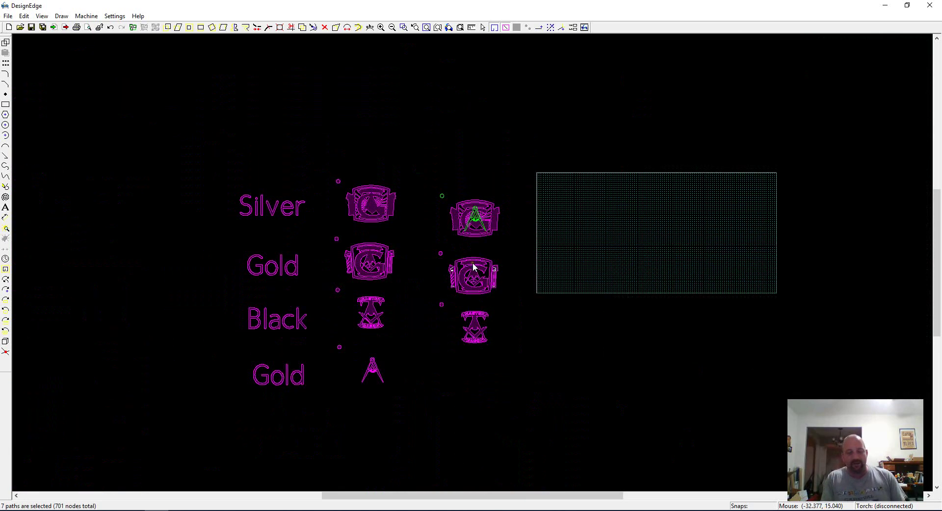
pyautogui.click(491, 346)
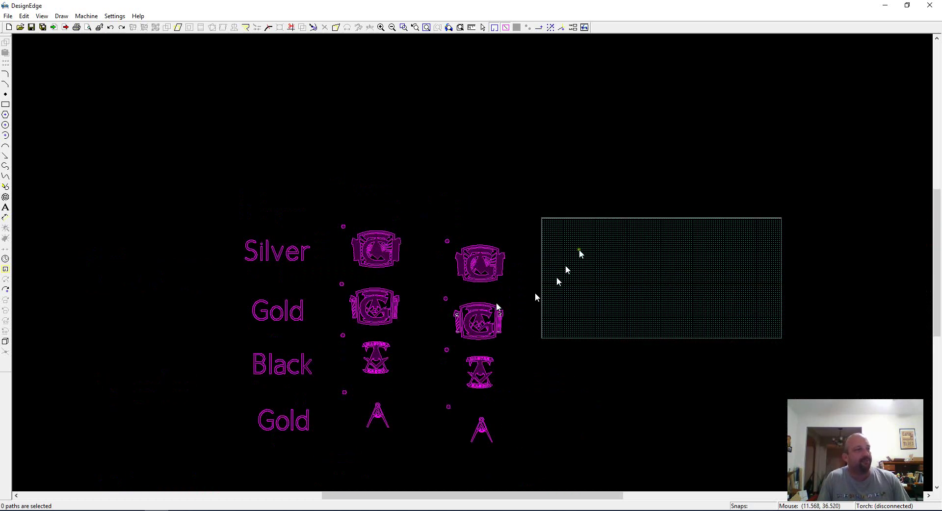
# Try window-selecting the right column of emblems, then clear the selection.
pyautogui.scroll(2, 498, 283)
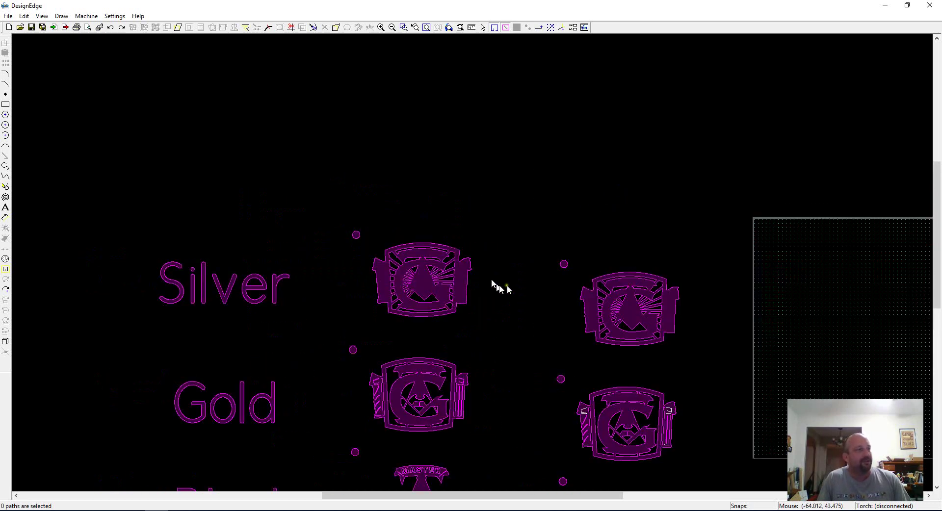
pyautogui.scroll(-2, 472, 267)
pyautogui.moveTo(544, 194); pyautogui.dragTo(396, 473)
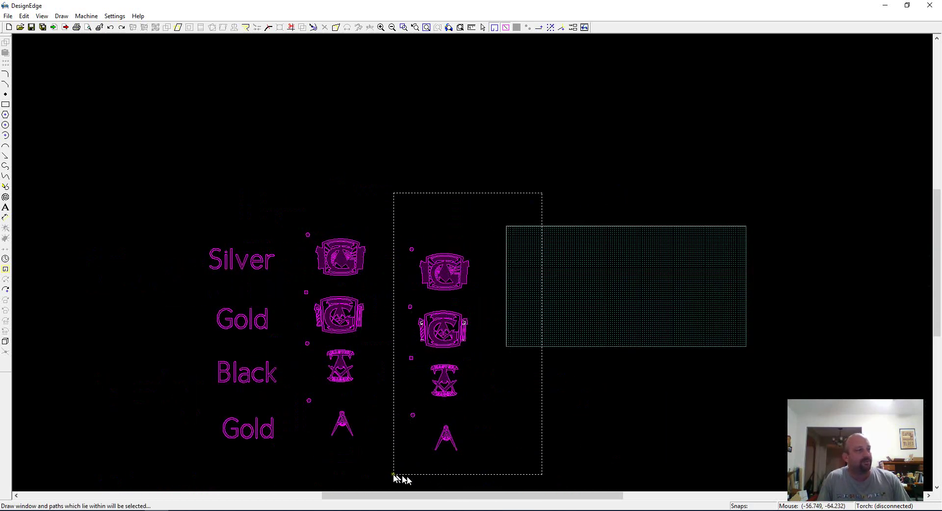
pyautogui.click(441, 200)
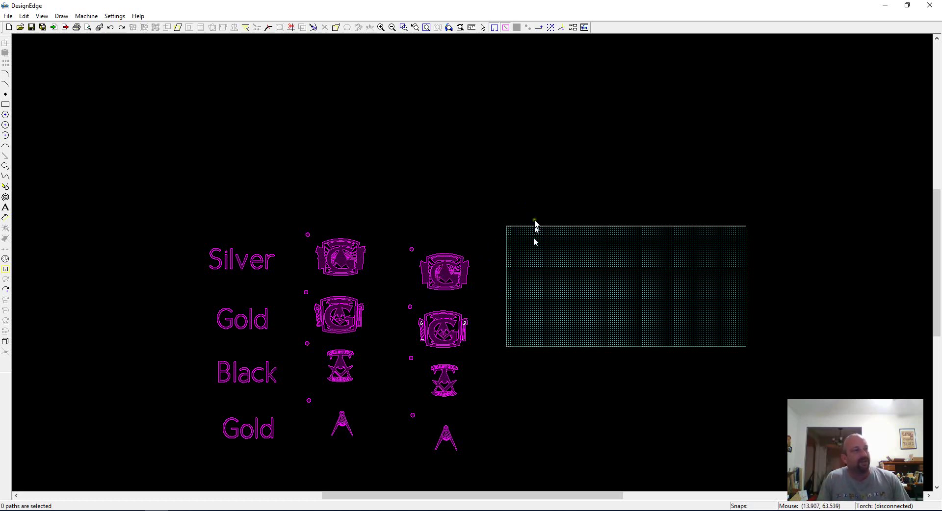
pyautogui.moveTo(552, 199); pyautogui.dragTo(387, 444)
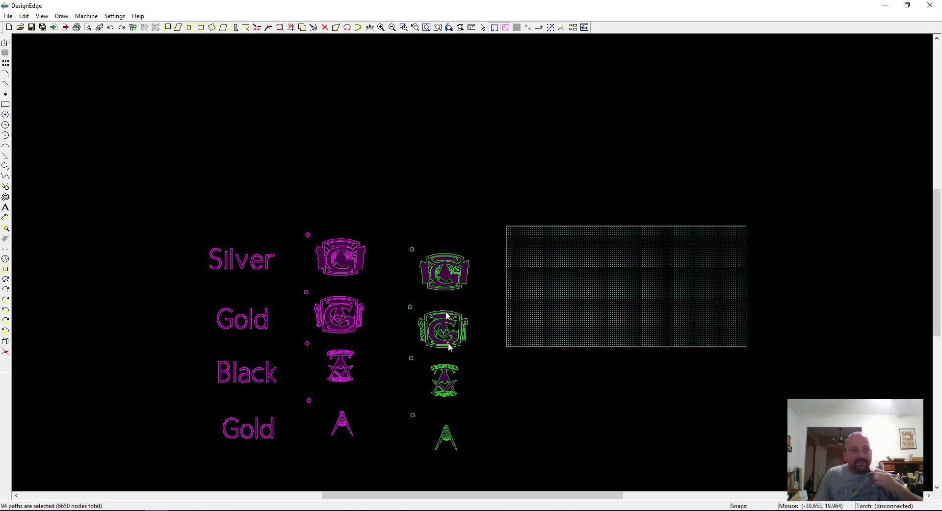
pyautogui.scroll(1, 493, 241)
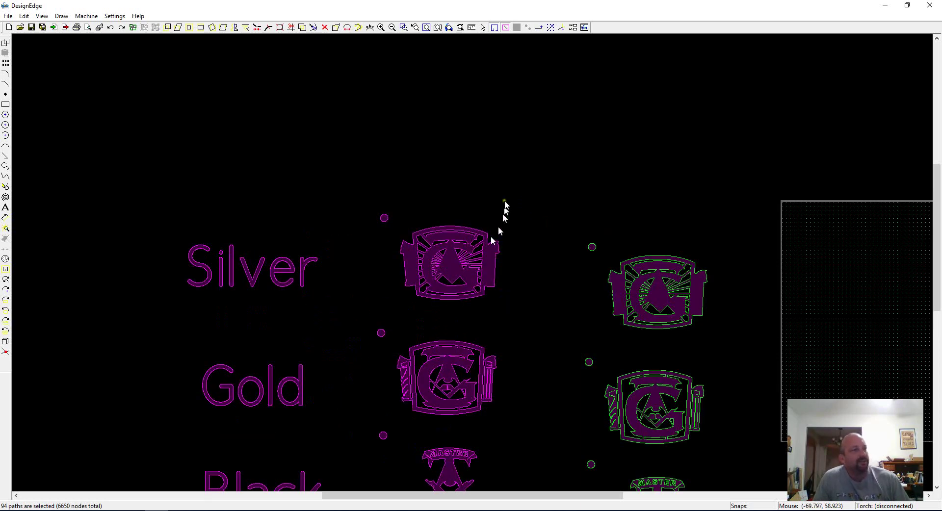
pyautogui.click(506, 207)
pyautogui.scroll(-1, 656, 273)
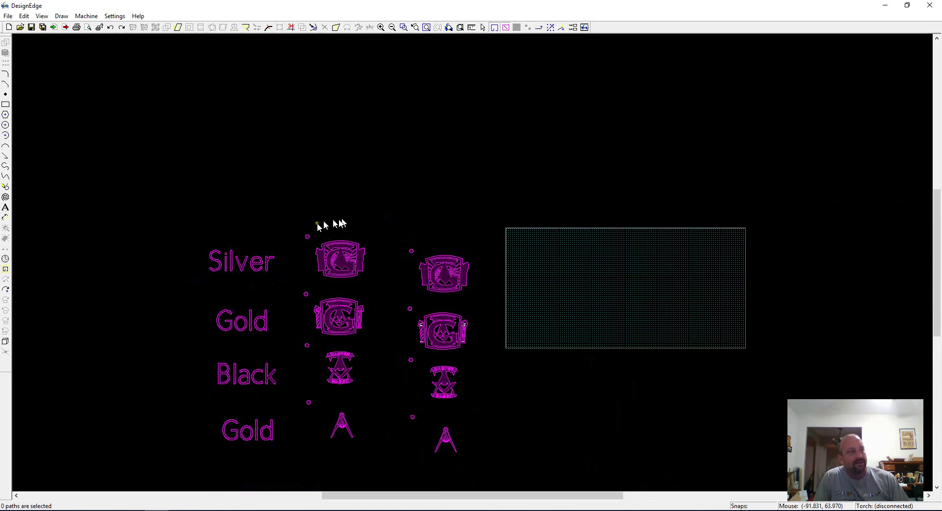
pyautogui.scroll(1, 318, 226)
pyautogui.scroll(-1, 479, 269)
# Draw a horizontal line from the Silver emblem's reference dot past the right column, then select that column.
pyautogui.press('l')
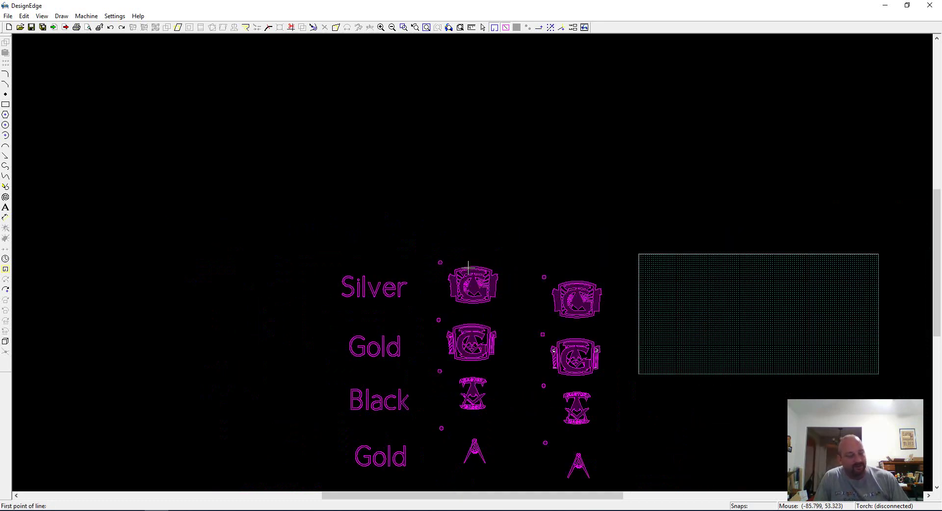
pyautogui.click(440, 262)
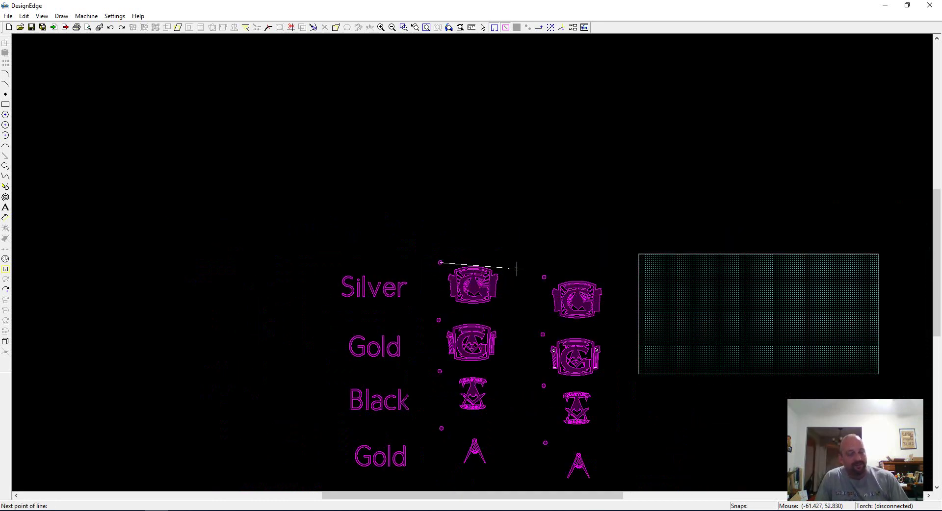
pyautogui.click(596, 263)
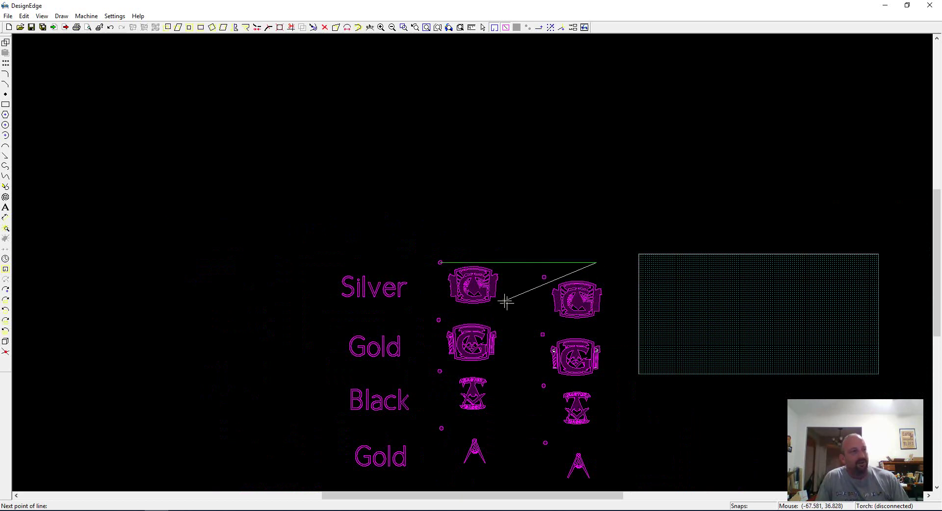
pyautogui.rightClick(506, 302)
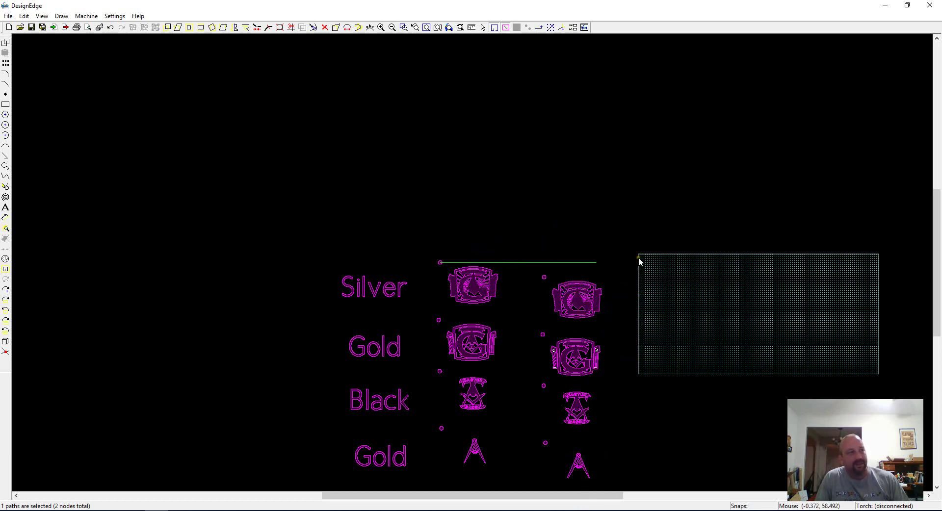
pyautogui.moveTo(633, 260); pyautogui.dragTo(545, 489)
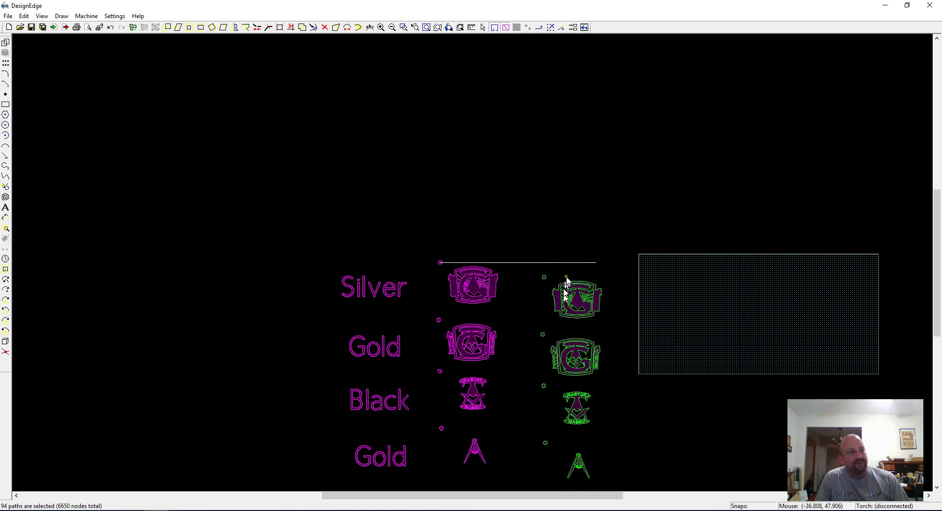
# Move the right column from its top reference dot onto the guide line.
pyautogui.scroll(3, 550, 278)
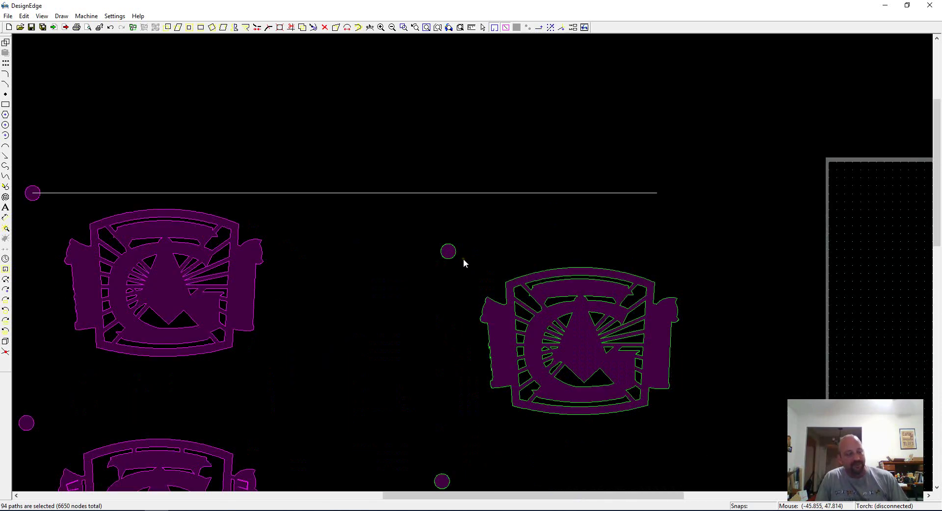
pyautogui.press('m')
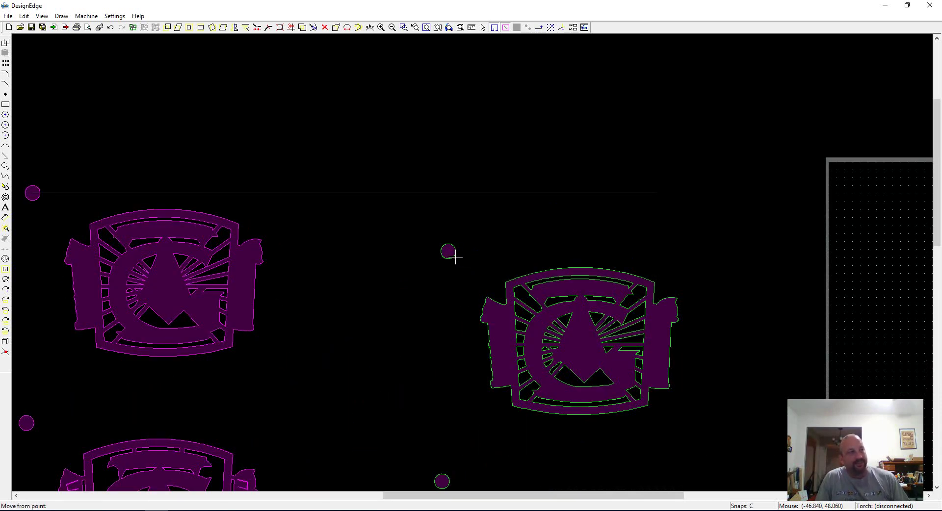
pyautogui.click(455, 255)
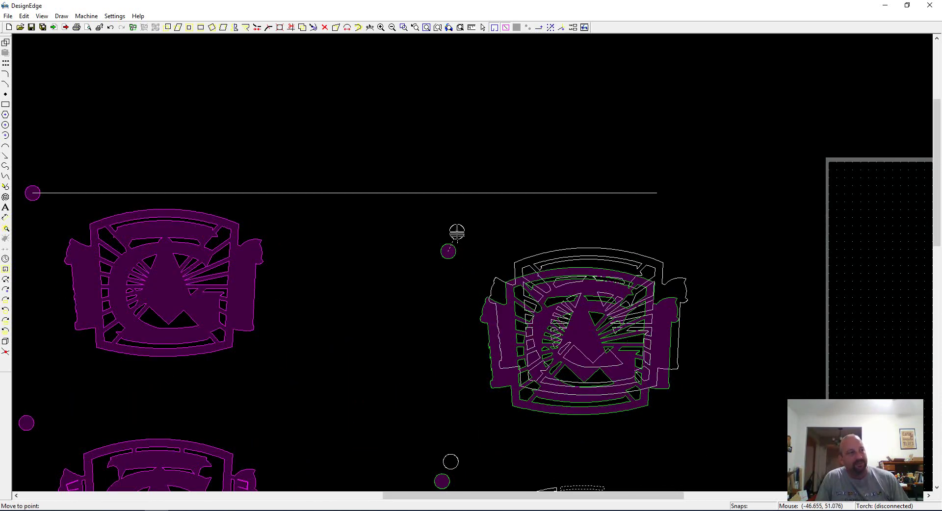
pyautogui.click(475, 193)
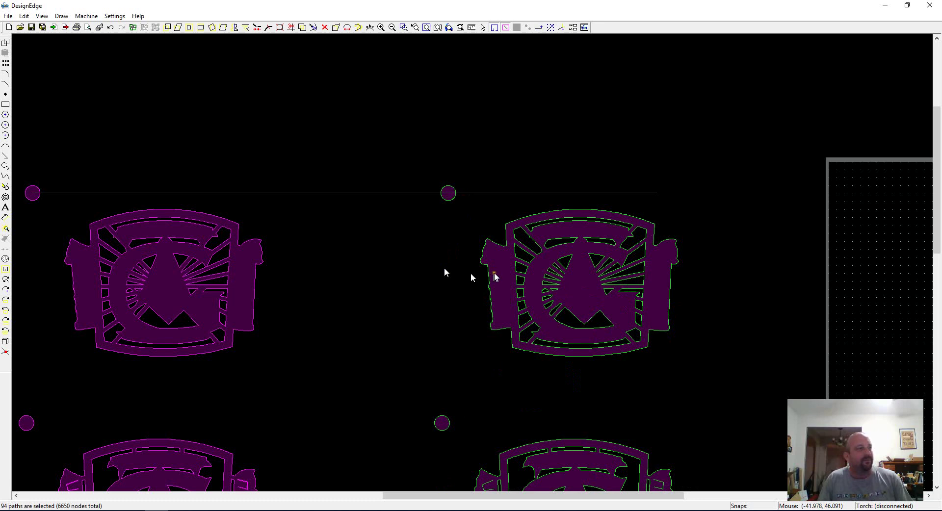
# Select the horizontal guide line and delete it.
pyautogui.click(392, 193)
pyautogui.scroll(-2, 458, 252)
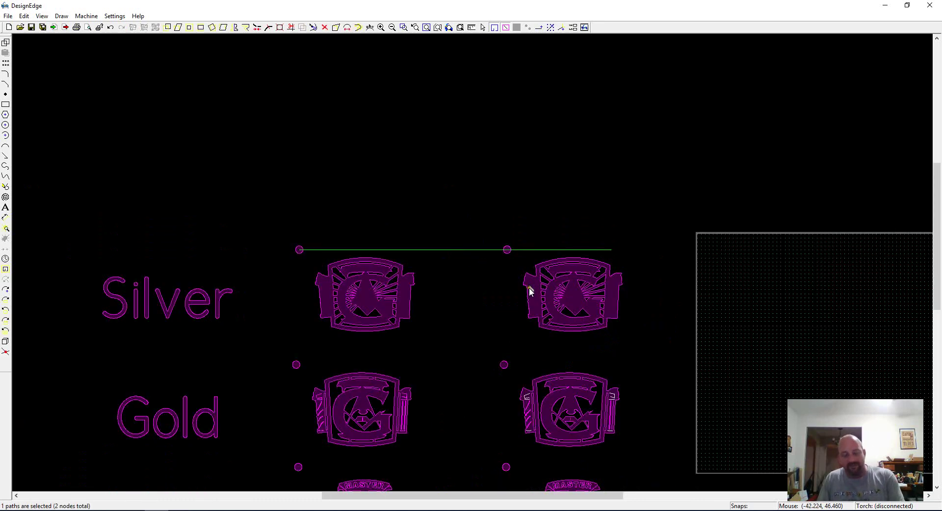
pyautogui.press('Delete')
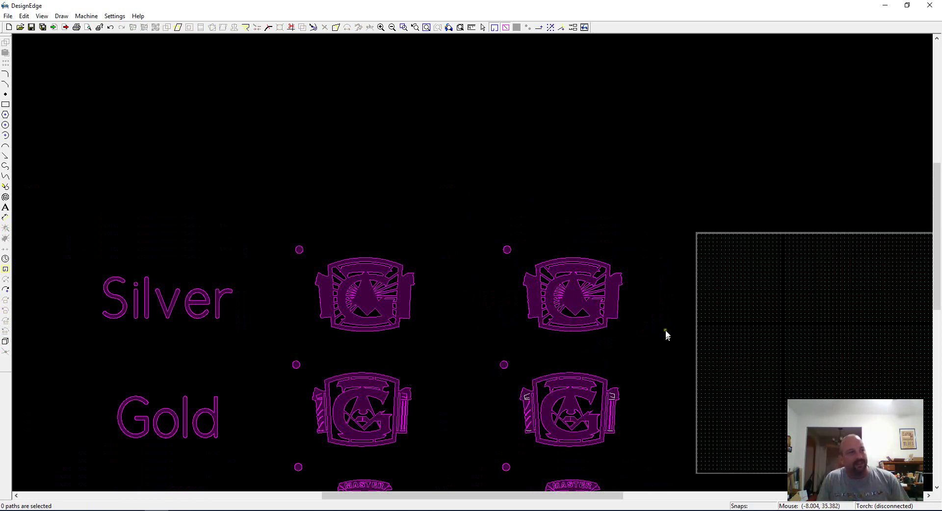
pyautogui.scroll(-2, 516, 356)
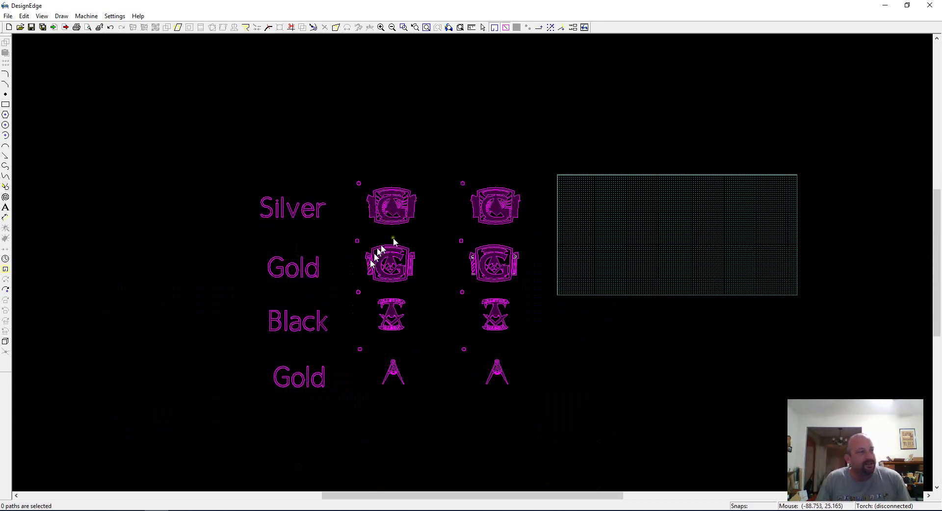
# Zoom in and select the bracket outline inside the right Gold emblem's pillar.
pyautogui.moveTo(588, 132); pyautogui.dragTo(446, 396)
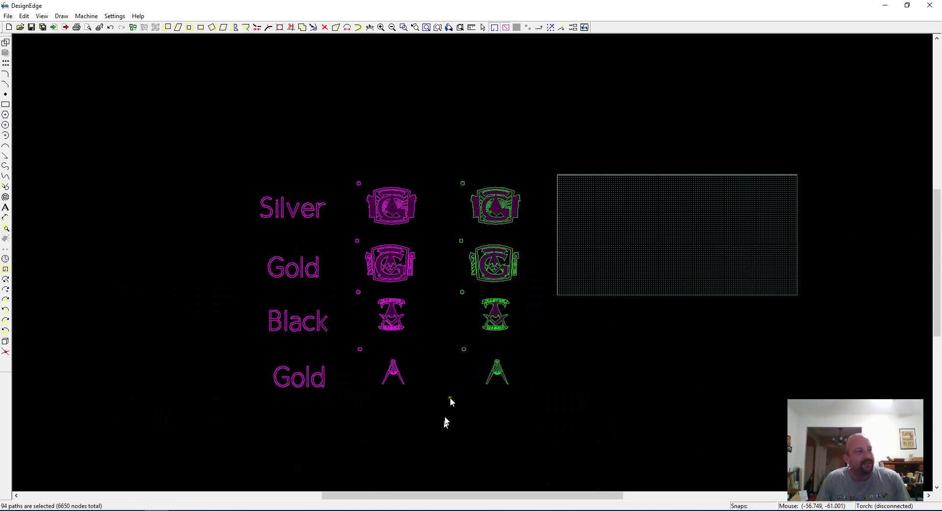
pyautogui.click(525, 248)
pyautogui.scroll(8, 466, 268)
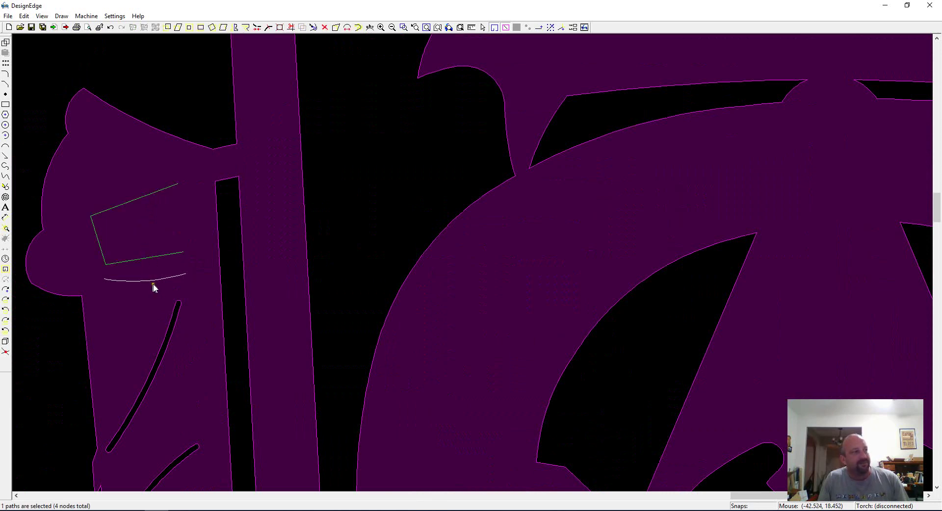
pyautogui.scroll(-3, 160, 303)
pyautogui.scroll(3, 472, 267)
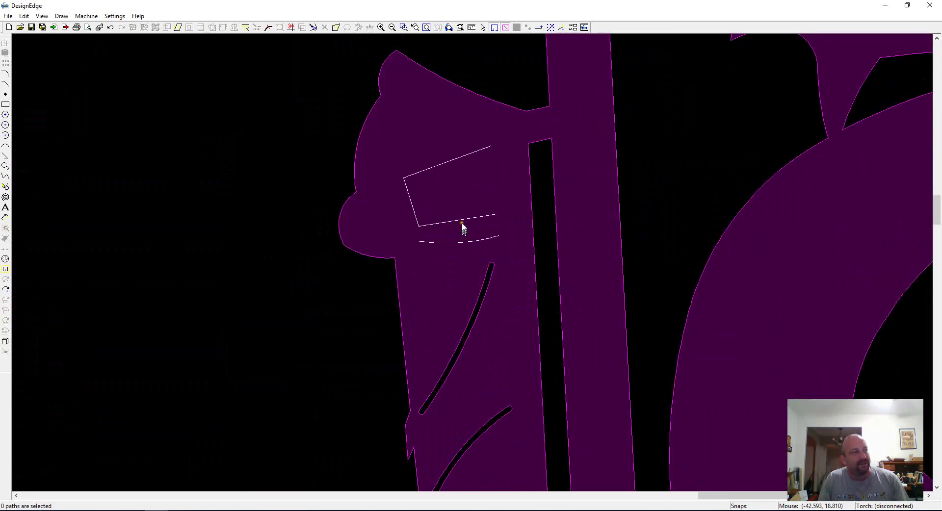
pyautogui.click(461, 224)
pyautogui.click(472, 328)
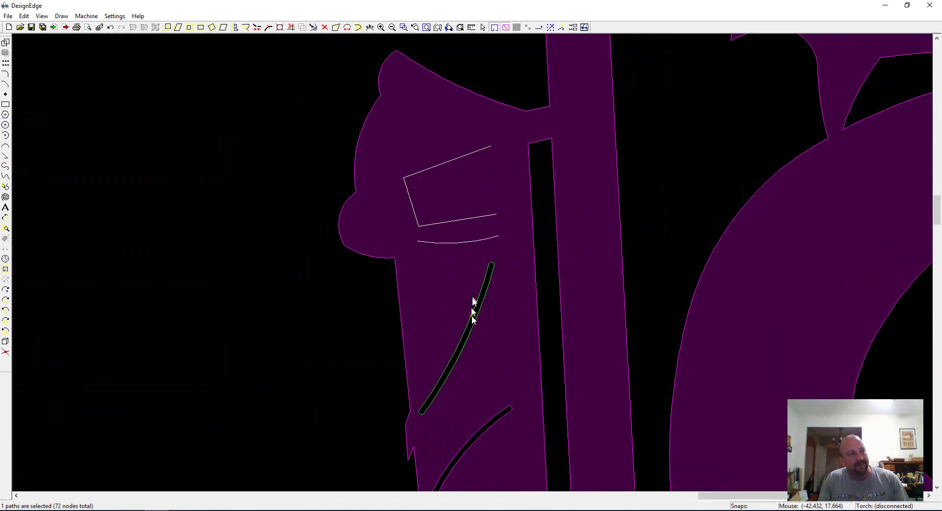
pyautogui.click(460, 220)
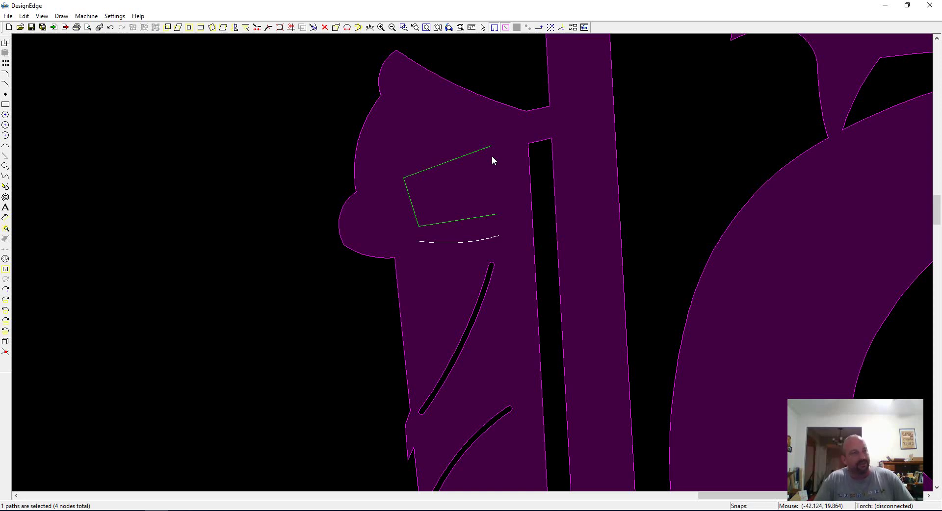
# Move the bracket outline point-to-point onto the left emblem's matching registration dot.
pyautogui.scroll(-4, 492, 160)
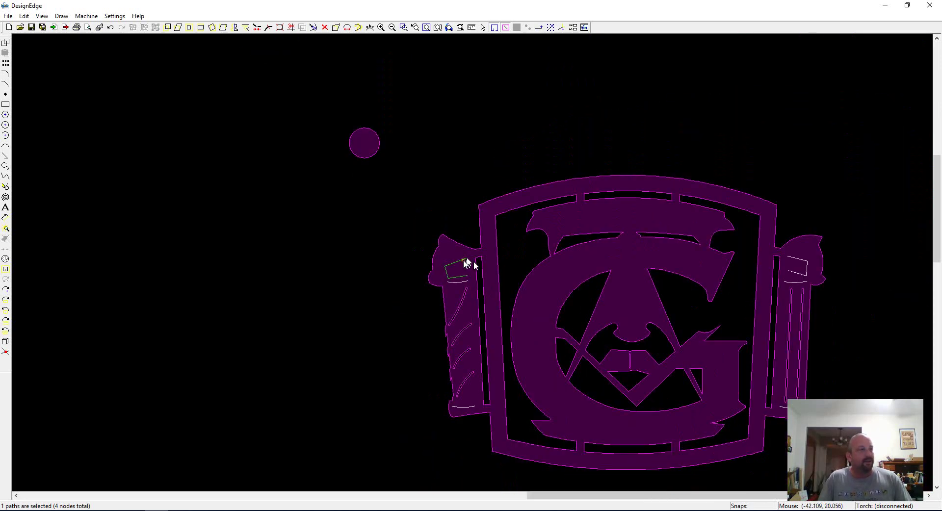
pyautogui.scroll(-5, 461, 268)
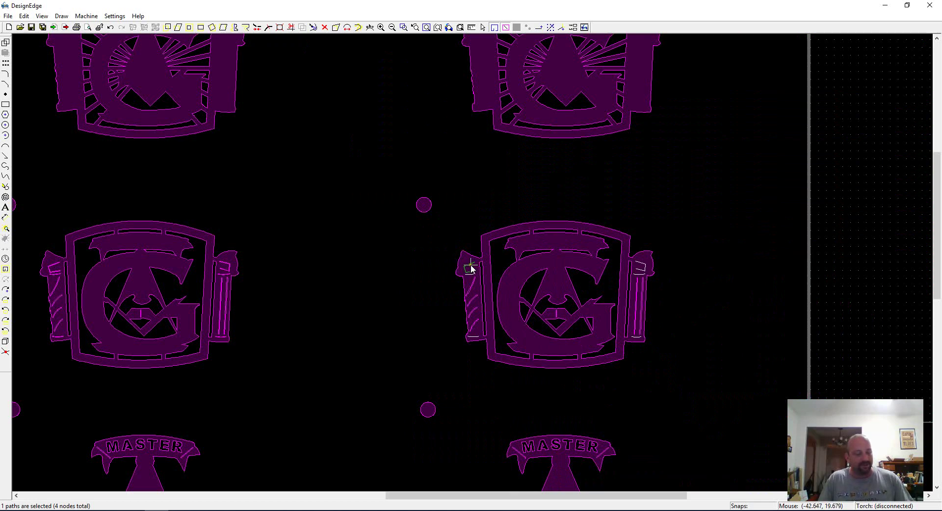
pyautogui.press('m')
pyautogui.click(425, 206)
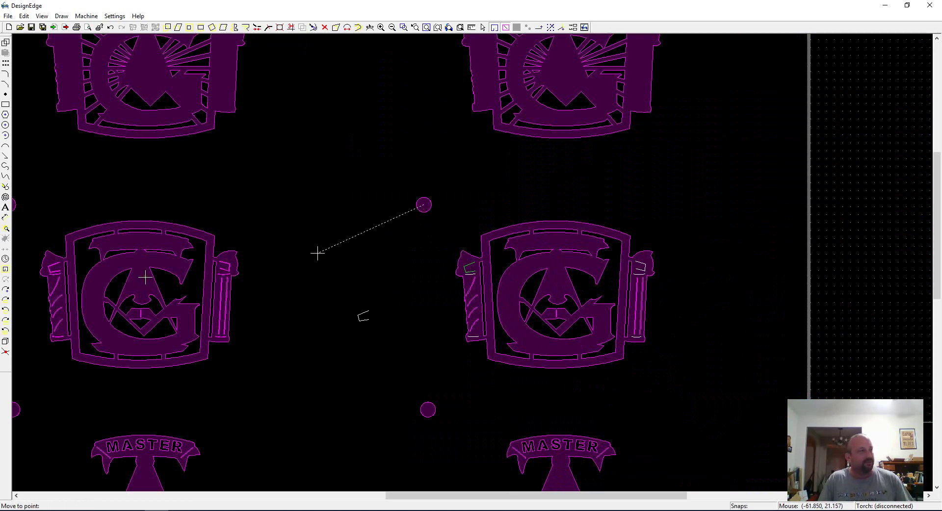
pyautogui.click(467, 222)
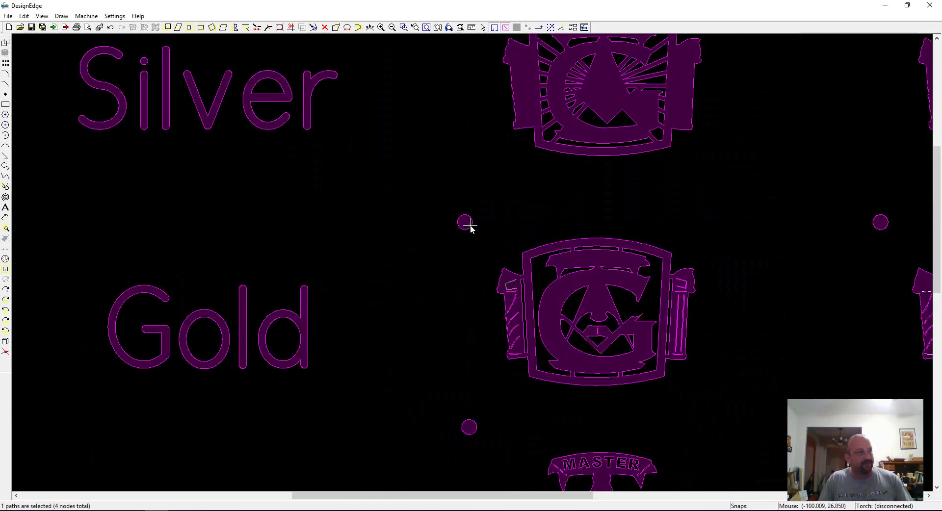
pyautogui.scroll(2, 474, 280)
pyautogui.scroll(4, 474, 281)
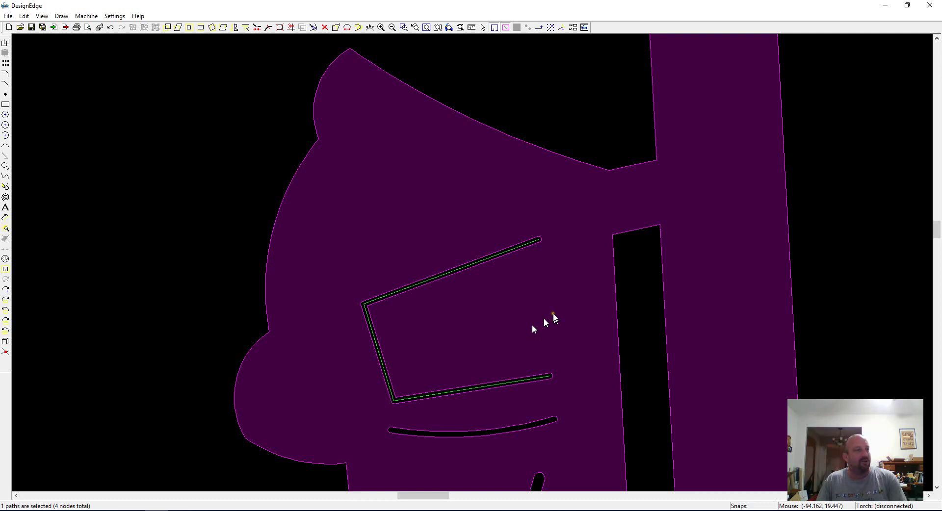
# Window-select the right column of duplicate emblems.
pyautogui.click(599, 245)
pyautogui.scroll(-6, 599, 245)
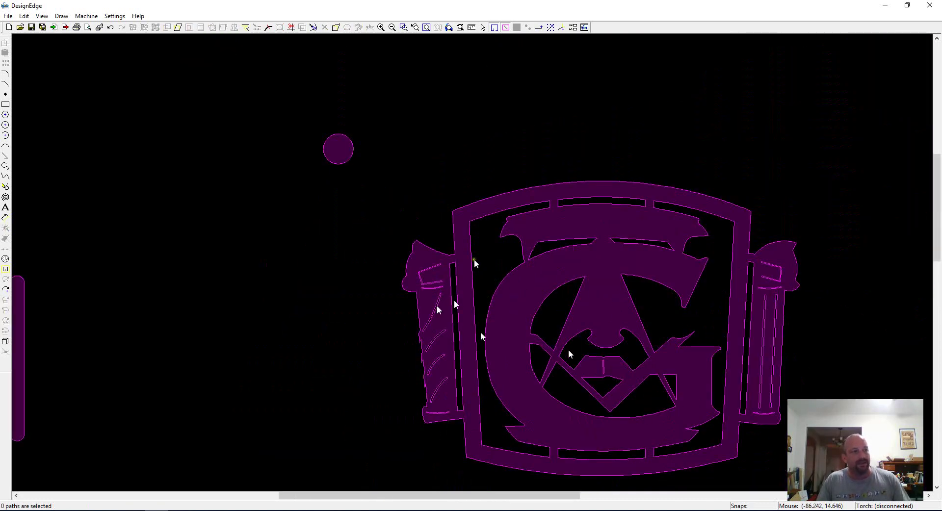
pyautogui.scroll(-5, 474, 265)
pyautogui.moveTo(629, 145); pyautogui.dragTo(457, 435)
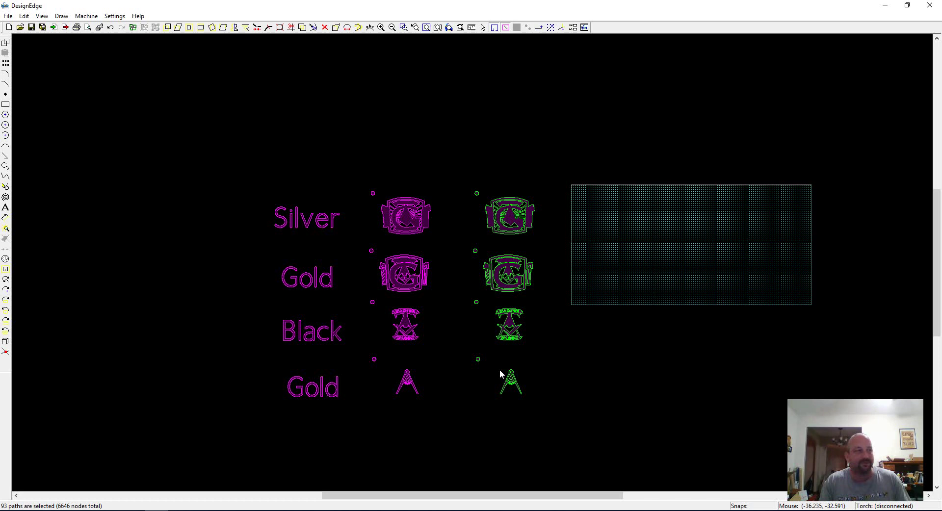
# Delete the selected duplicate emblems and fit the whole drawing into view.
pyautogui.press('Delete')
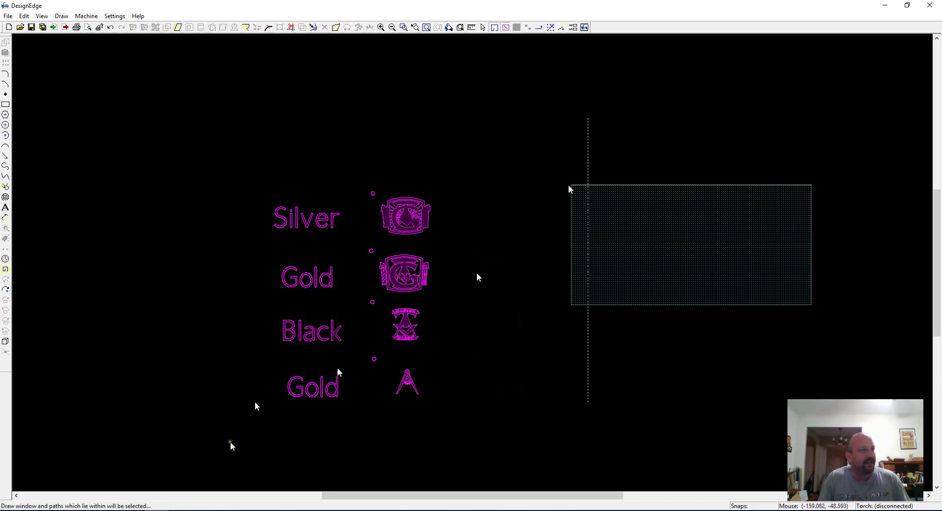
pyautogui.press('Home')
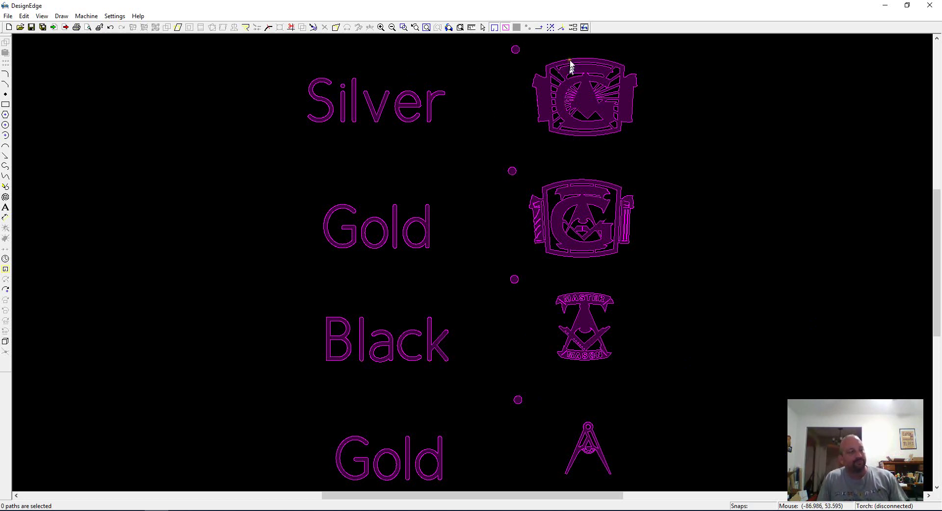
pyautogui.scroll(-3, 472, 273)
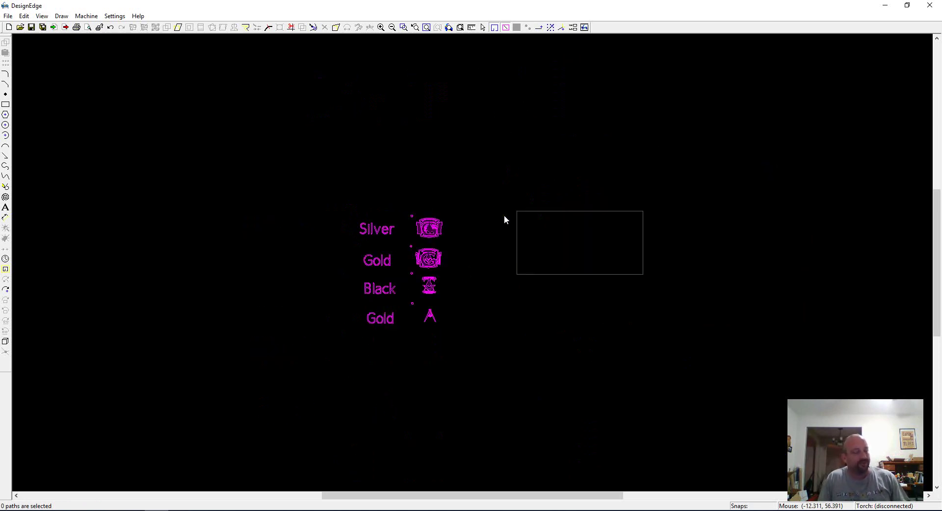
# Export the drawing as DXF file 'Layered Ring' into the Current Files folder.
pyautogui.hotkey('ctrl', 'e')
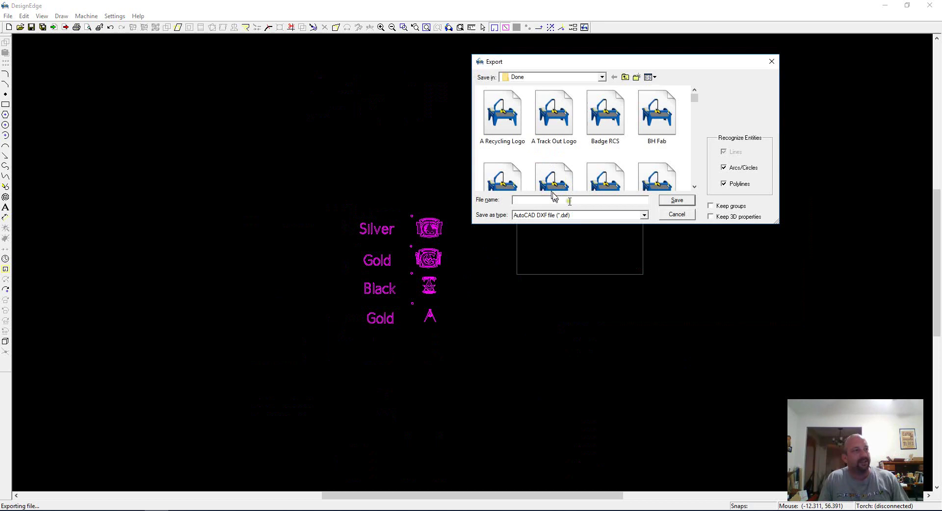
pyautogui.click(574, 198)
pyautogui.write('R')
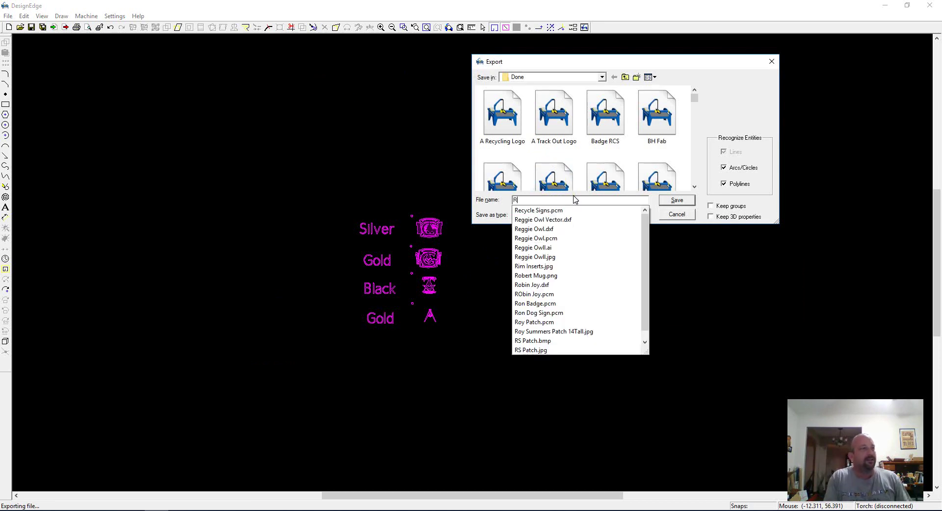
pyautogui.click(626, 77)
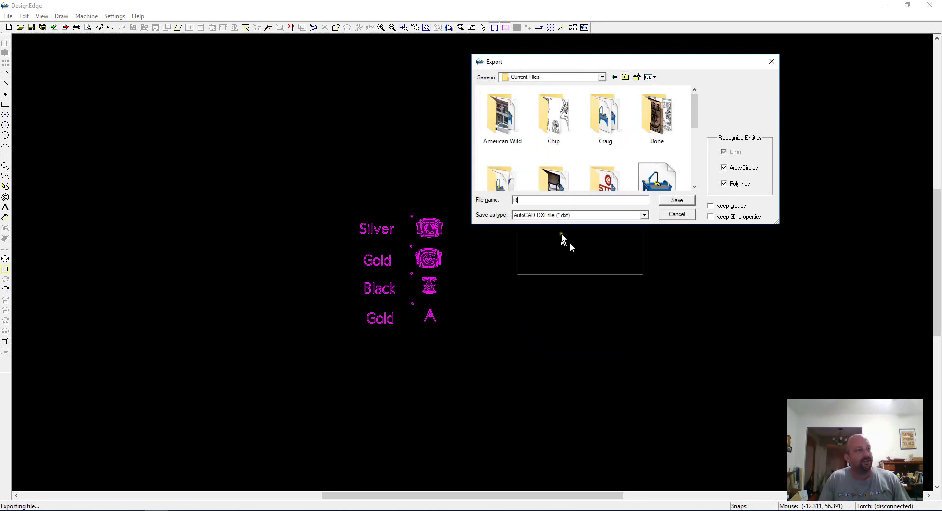
pyautogui.write('Ring La')
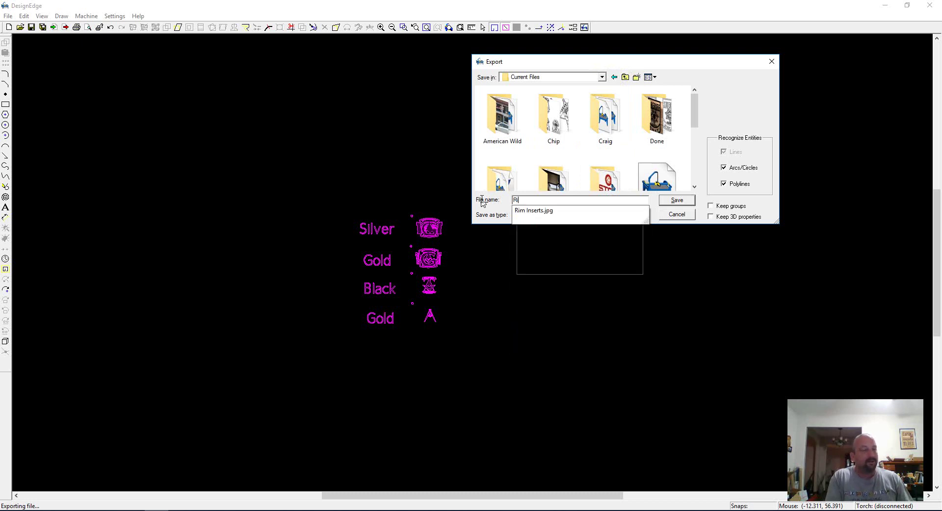
pyautogui.press('BackSpace')
pyautogui.press('BackSpace')
pyautogui.press('BackSpace')
pyautogui.press('BackSpace')
pyautogui.press('BackSpace')
pyautogui.press('BackSpace')
pyautogui.press('BackSpace')
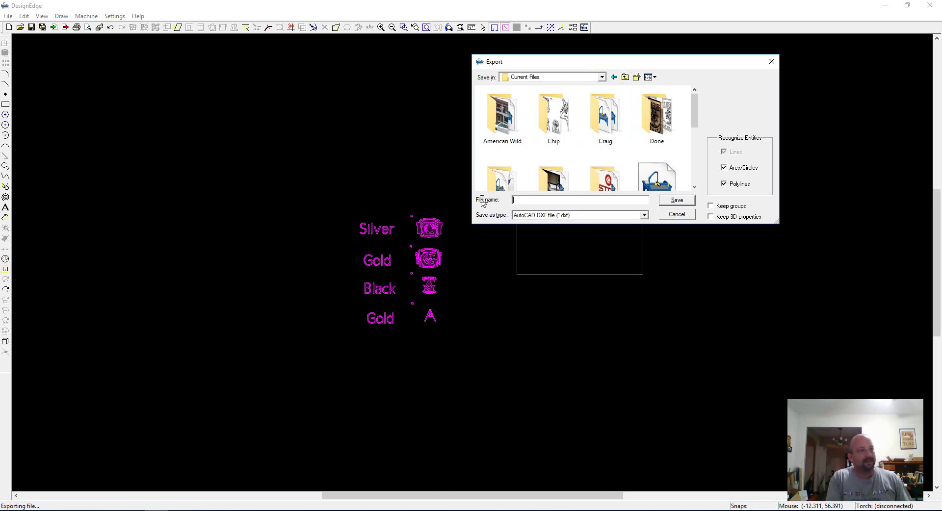
pyautogui.write('Layered RIn')
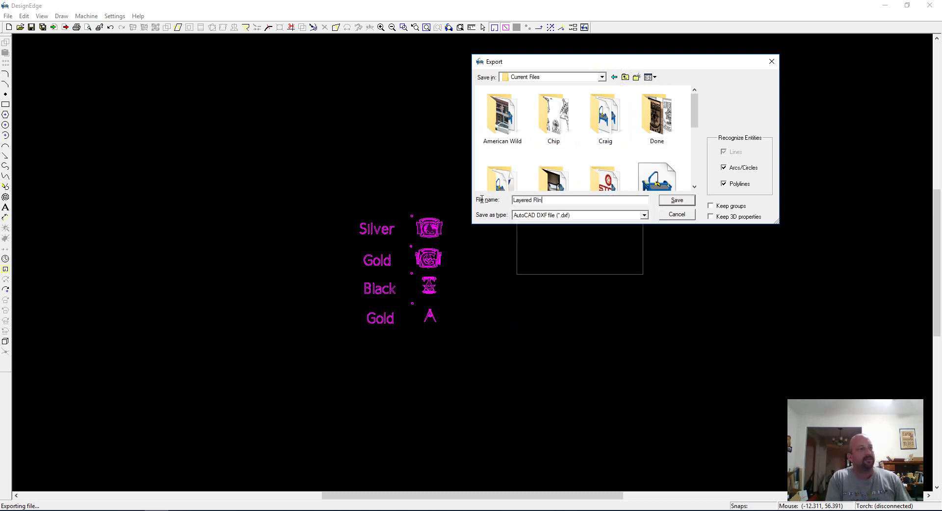
pyautogui.press('Return')
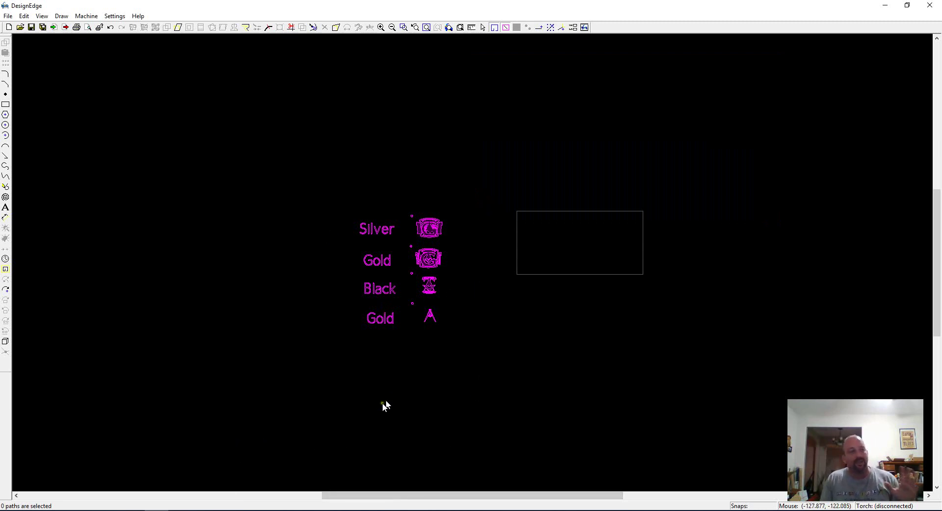
# Switch to VinylMaster DSR and zoom in on the blank 60 × 60 inch Banner 5x5ft page.
pyautogui.click(214, 507)
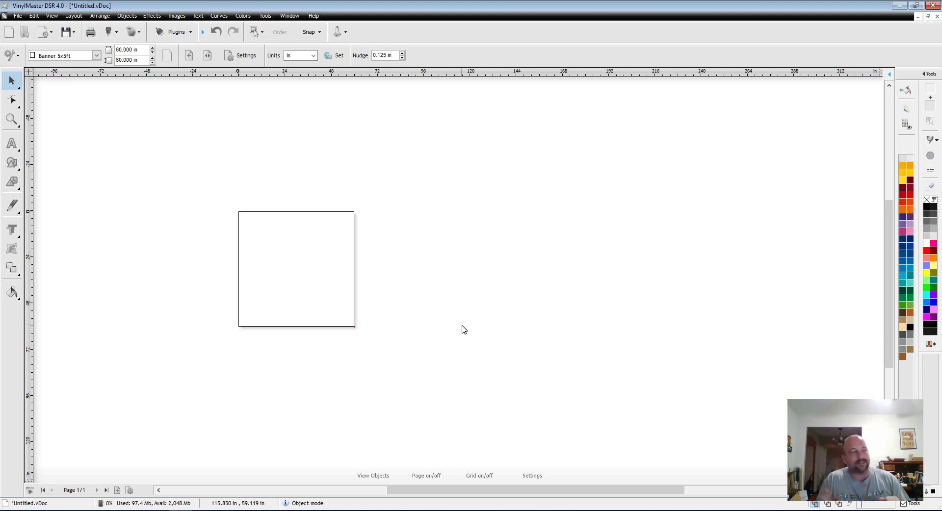
pyautogui.scroll(1, 257, 271)
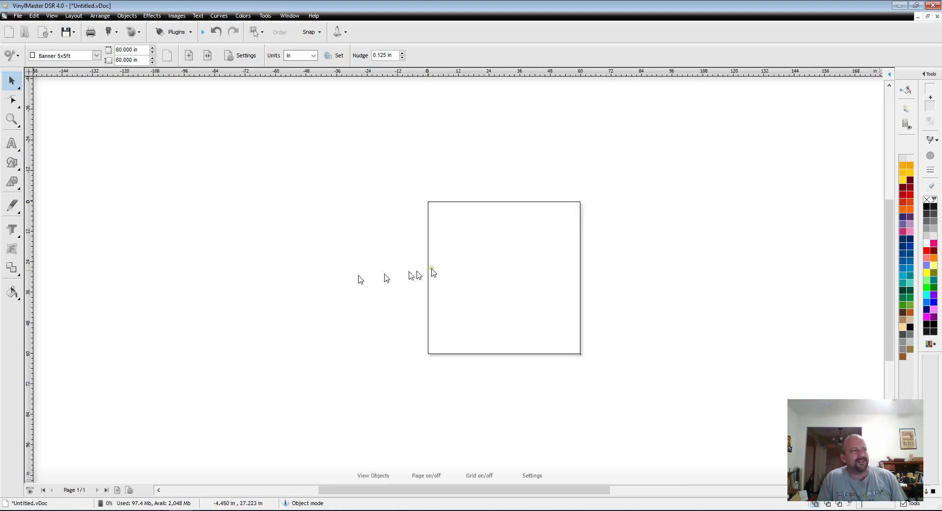
pyautogui.scroll(1, 434, 273)
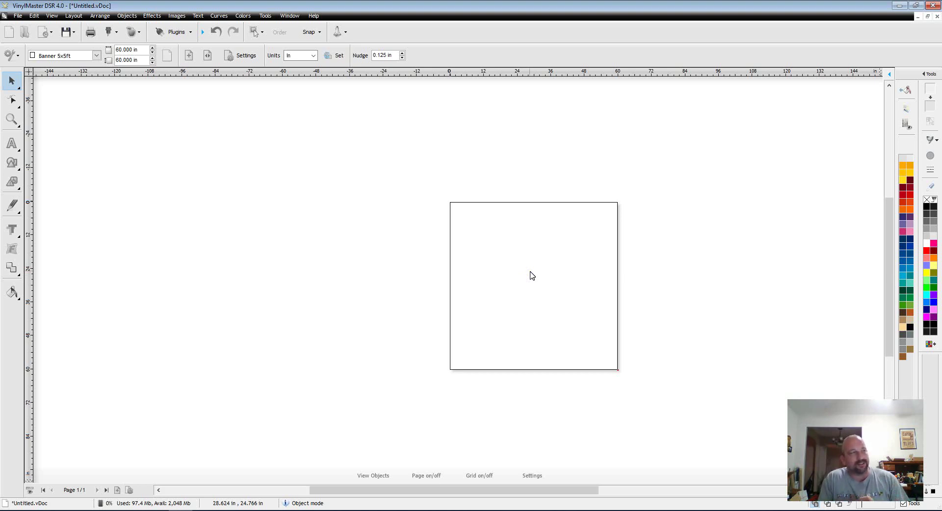
# Add the sample text 'This is a test' to the canvas.
pyautogui.click(20, 150)
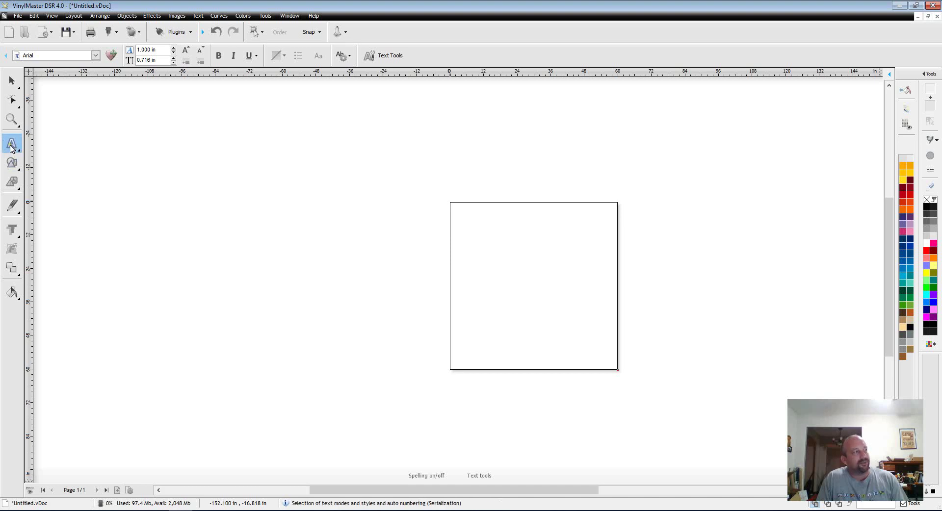
pyautogui.click(21, 152)
pyautogui.click(20, 153)
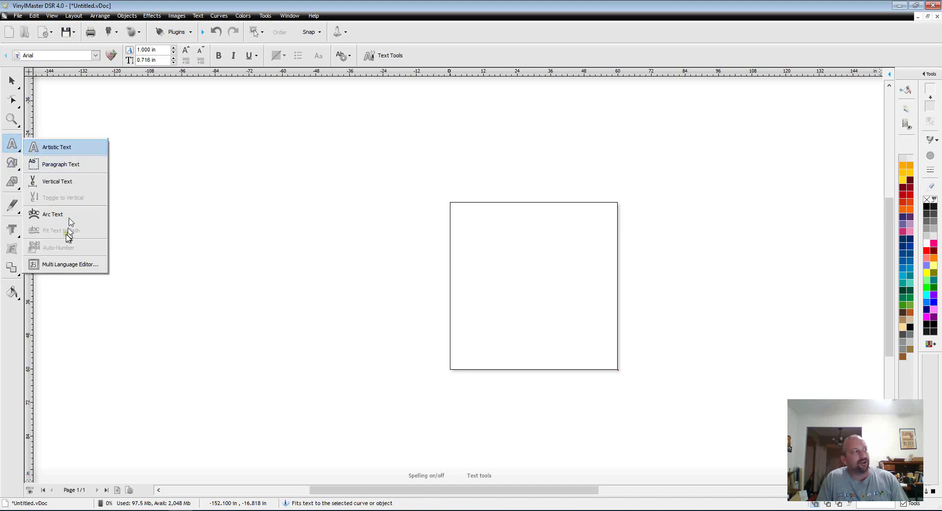
pyautogui.rightClick(345, 176)
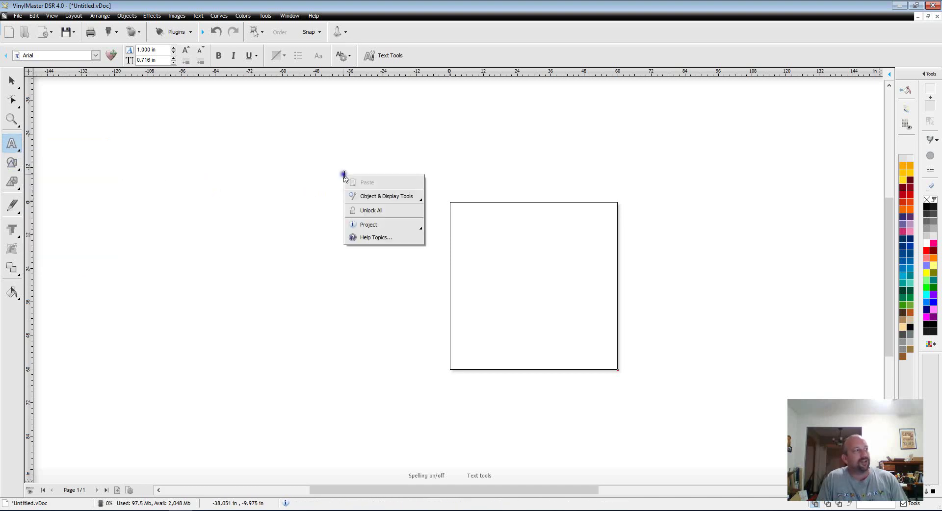
pyautogui.moveTo(384, 194)
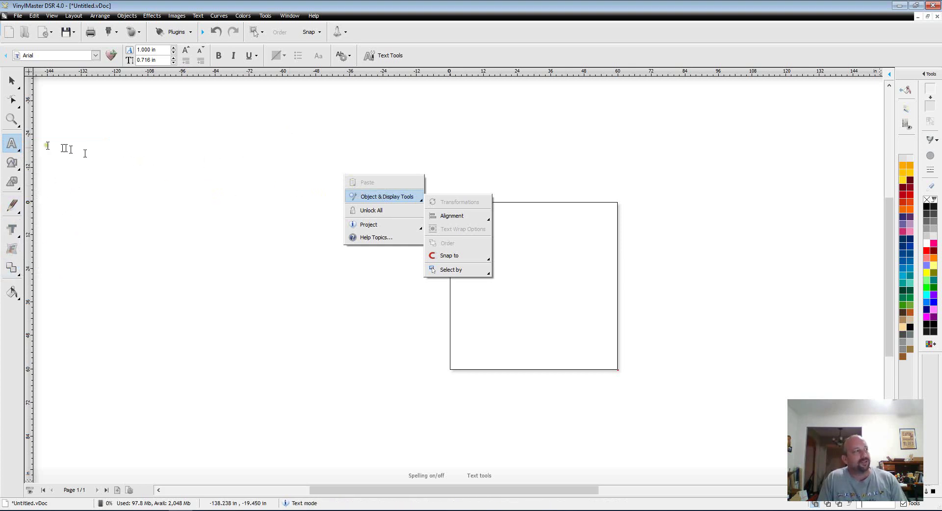
pyautogui.click(12, 145)
pyautogui.click(188, 231)
pyautogui.write('This is a test')
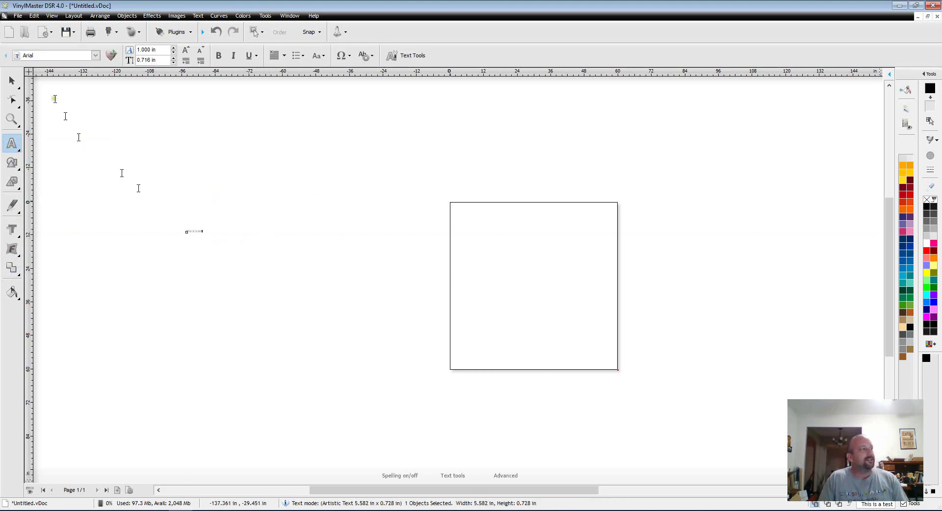
# Enlarge the text and apply the Flag distortion, dragging its envelope nodes into a wave.
pyautogui.click(12, 81)
pyautogui.moveTo(199, 137); pyautogui.dragTo(445, 358)
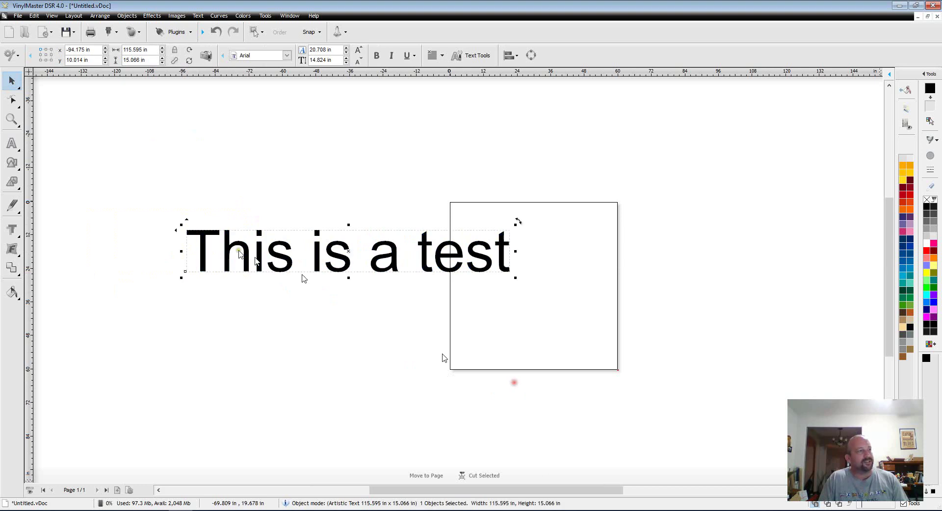
pyautogui.click(12, 268)
pyautogui.click(12, 249)
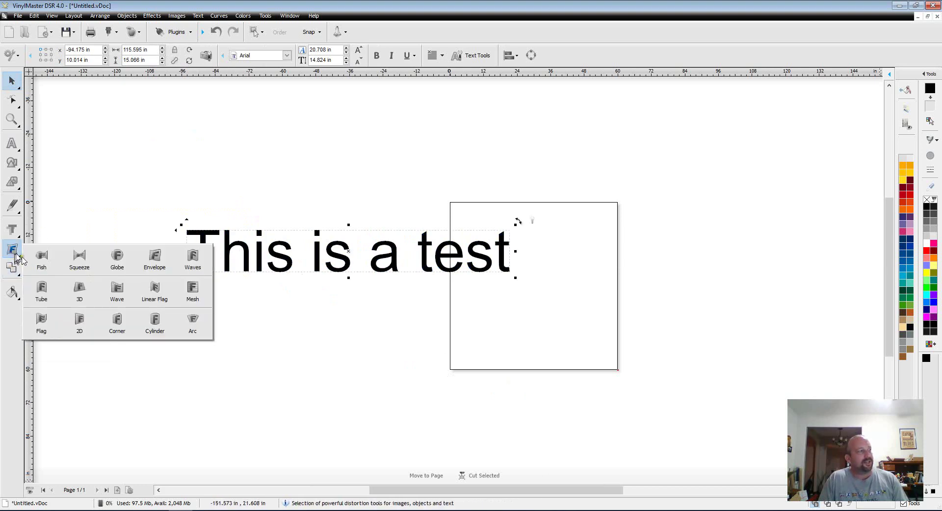
pyautogui.click(38, 321)
pyautogui.moveTo(511, 234); pyautogui.dragTo(525, 171)
pyautogui.moveTo(510, 272); pyautogui.dragTo(525, 288)
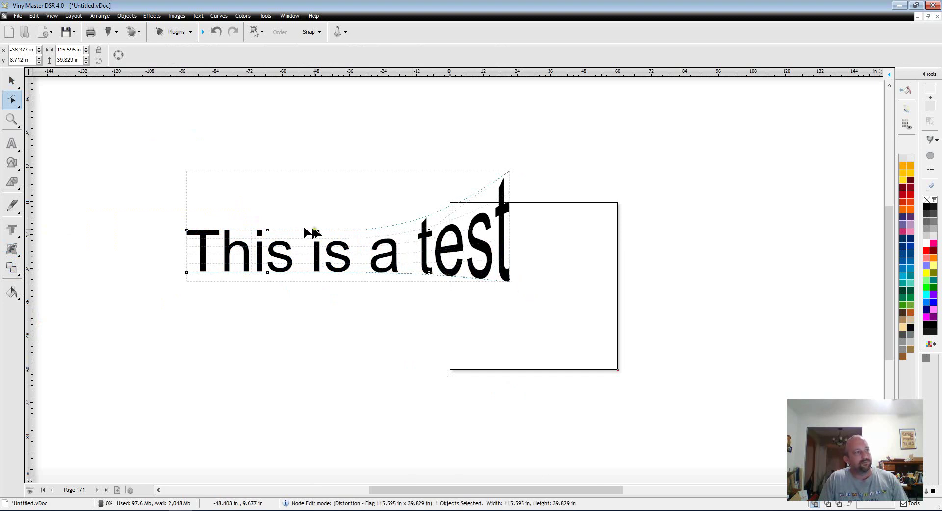
pyautogui.moveTo(267, 230); pyautogui.dragTo(267, 219)
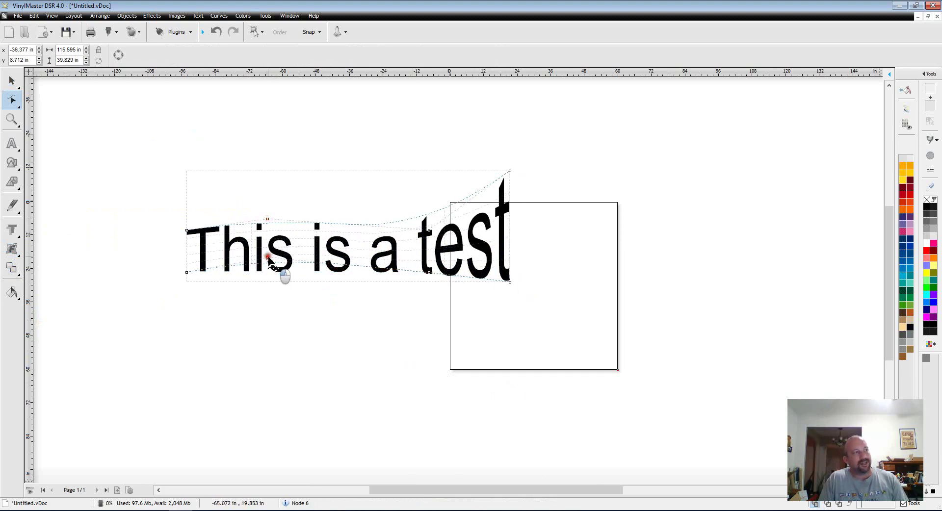
pyautogui.moveTo(270, 273); pyautogui.dragTo(270, 256)
pyautogui.click(430, 275)
pyautogui.moveTo(431, 278); pyautogui.dragTo(433, 305)
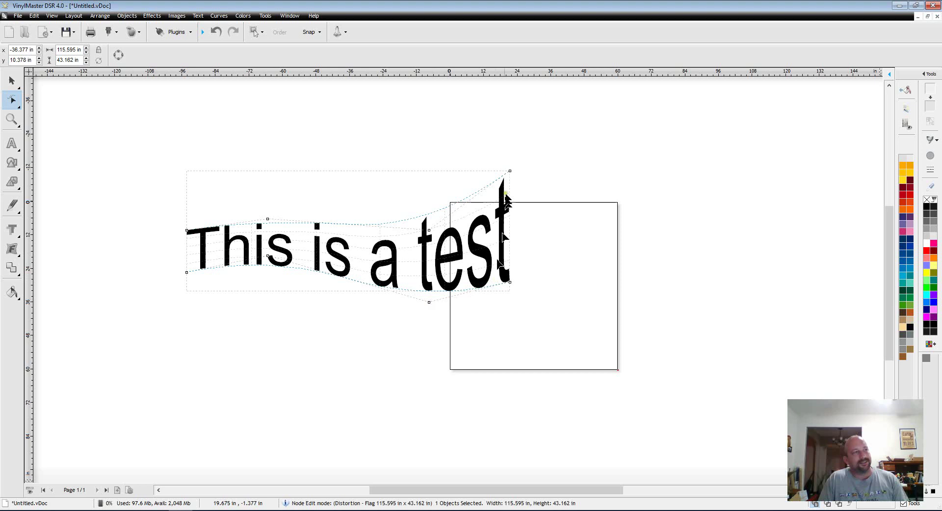
pyautogui.moveTo(510, 172); pyautogui.dragTo(510, 154)
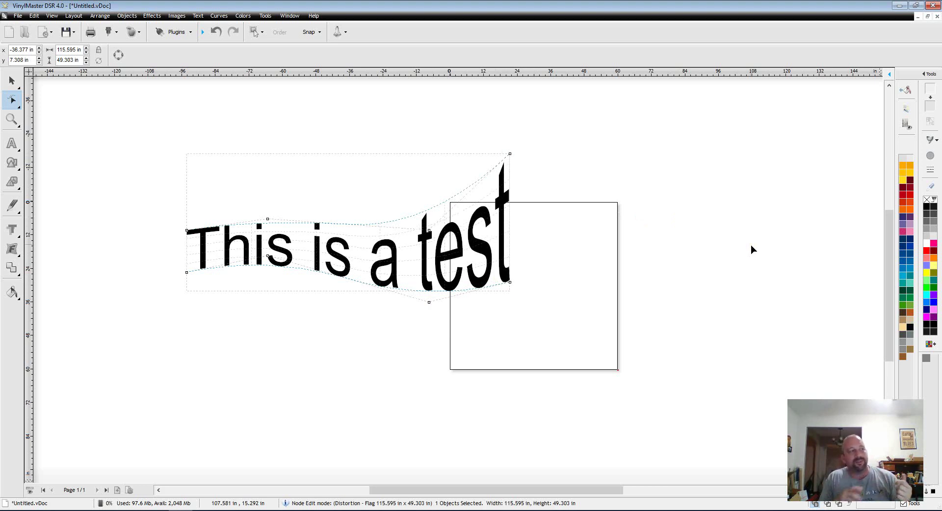
# Select the warped text with the Pick tool and delete it.
pyautogui.click(19, 84)
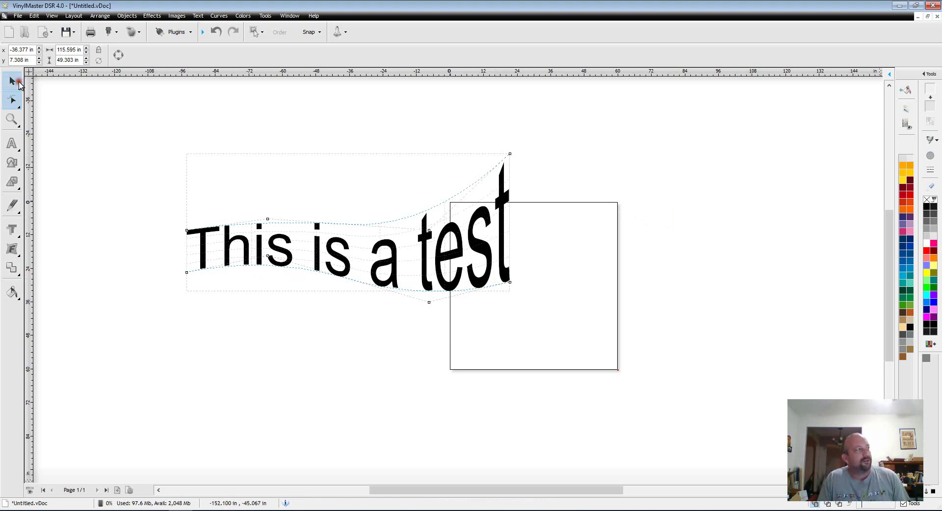
pyautogui.moveTo(660, 95); pyautogui.dragTo(139, 340)
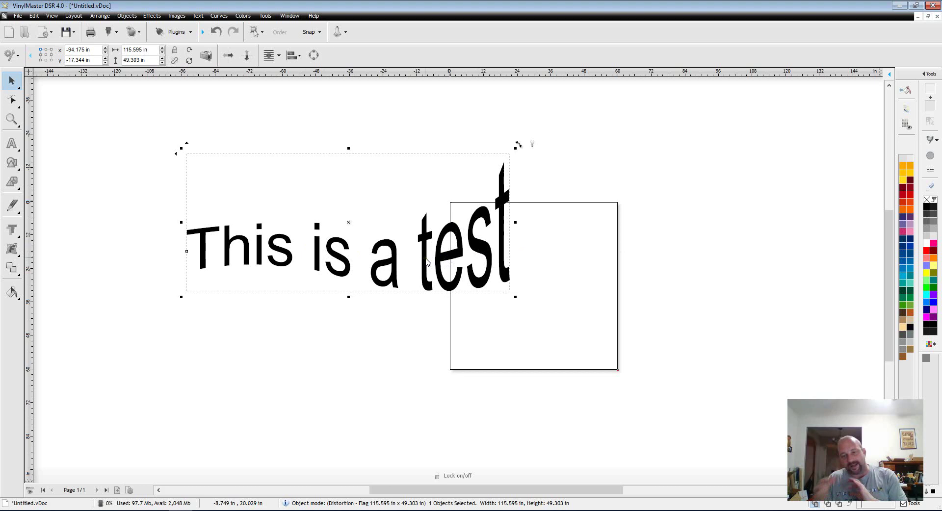
pyautogui.press('Delete')
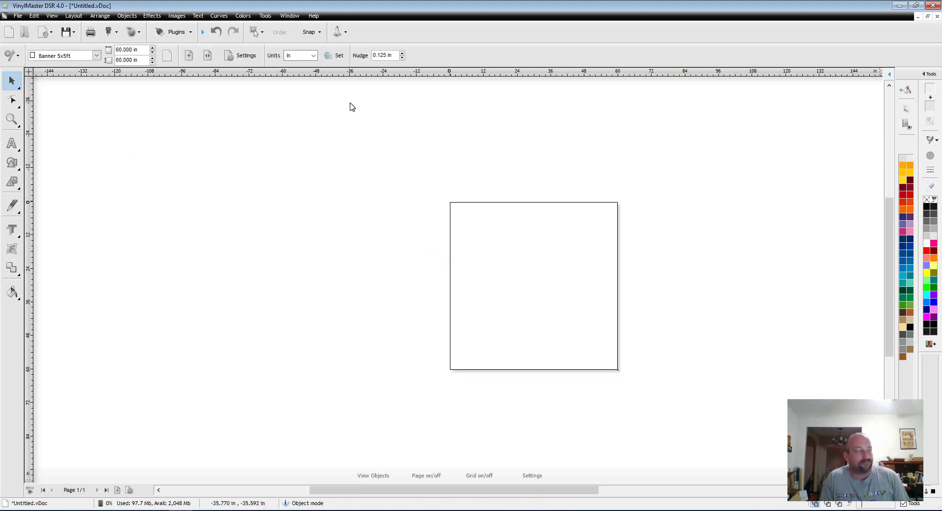
# Import Layered RIng.dxf, place it on the page, and scale it 2.54× to 78.207 in wide.
pyautogui.click(18, 16)
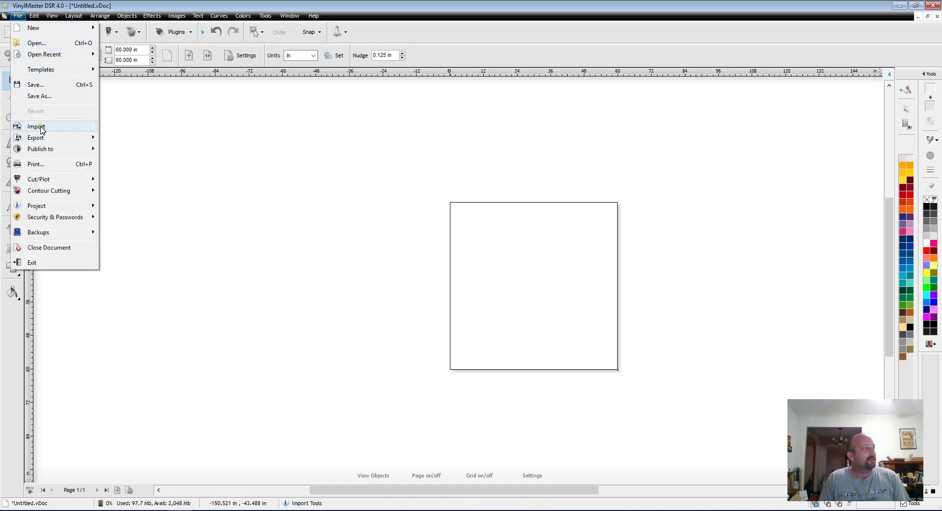
pyautogui.moveTo(42, 129)
pyautogui.click(131, 126)
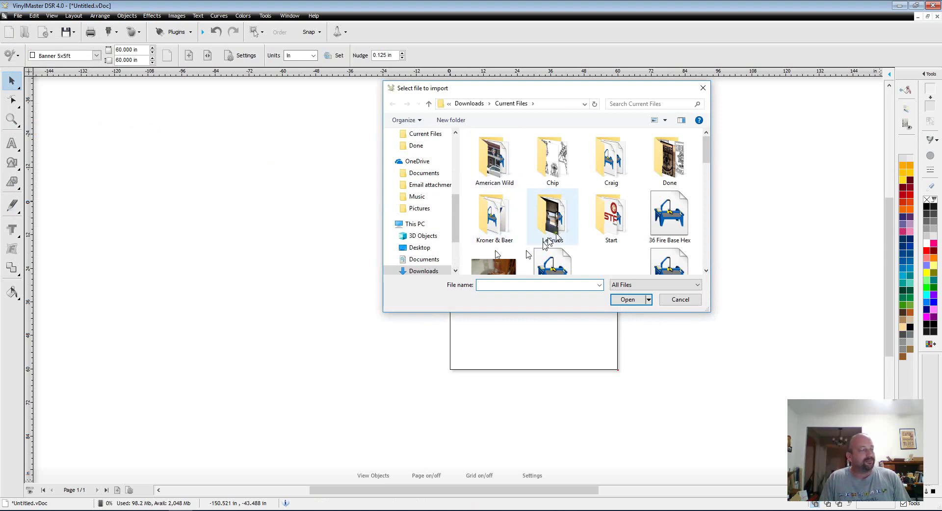
pyautogui.write('la')
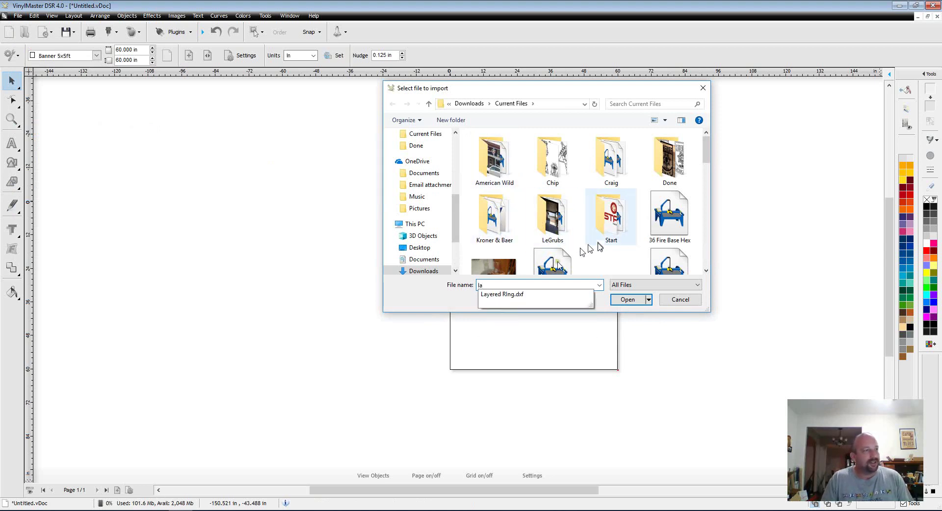
pyautogui.click(628, 299)
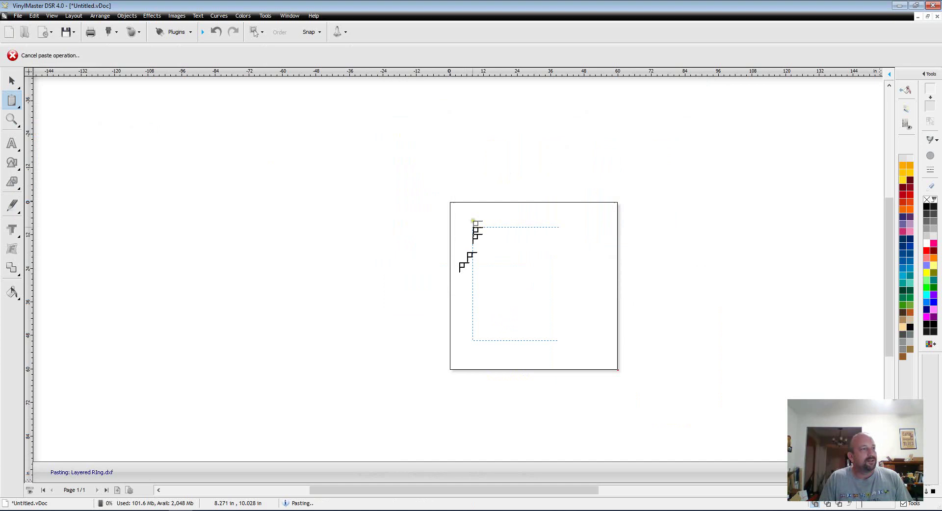
pyautogui.click(499, 226)
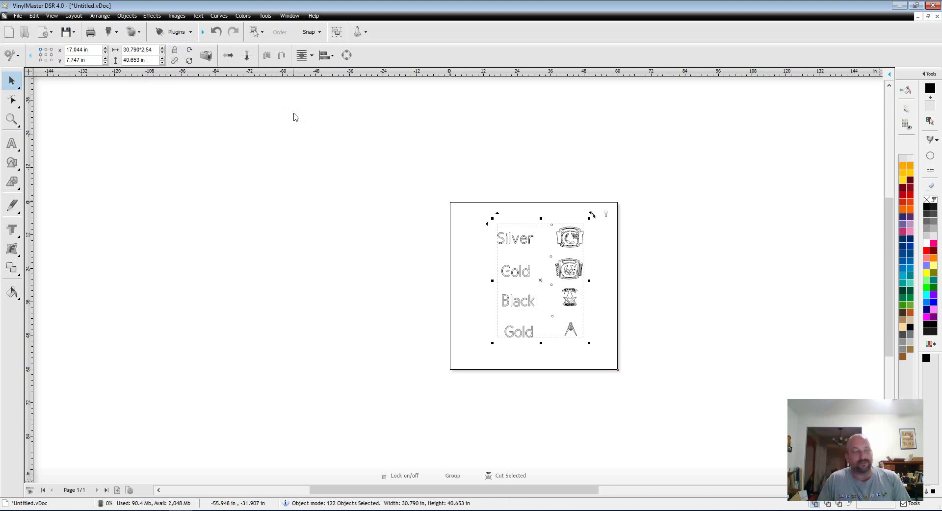
pyautogui.press('Return')
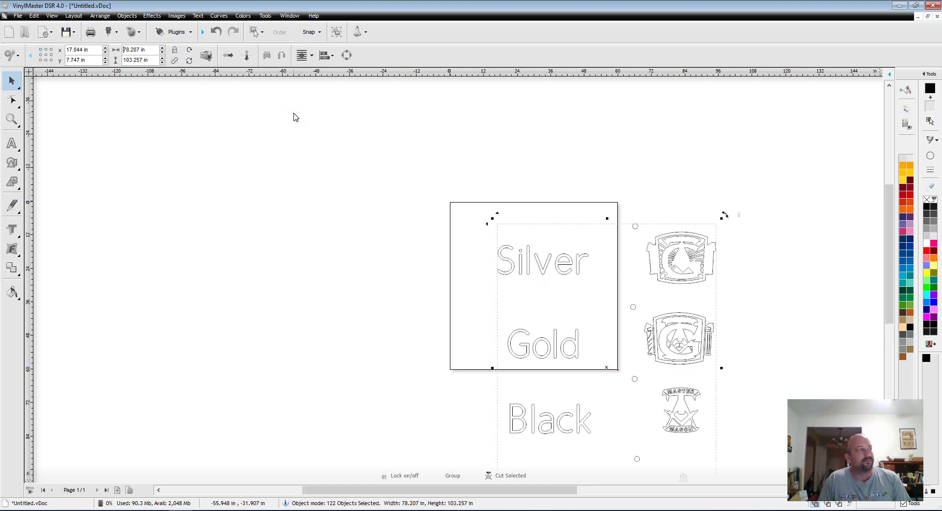
# Combine the Silver label's letters into a single curve.
pyautogui.click(774, 227)
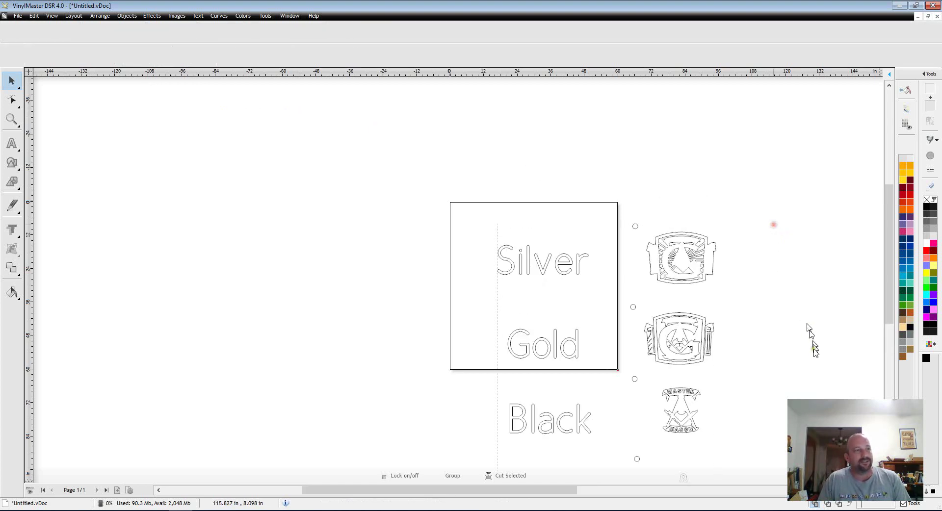
pyautogui.scroll(-2, 742, 402)
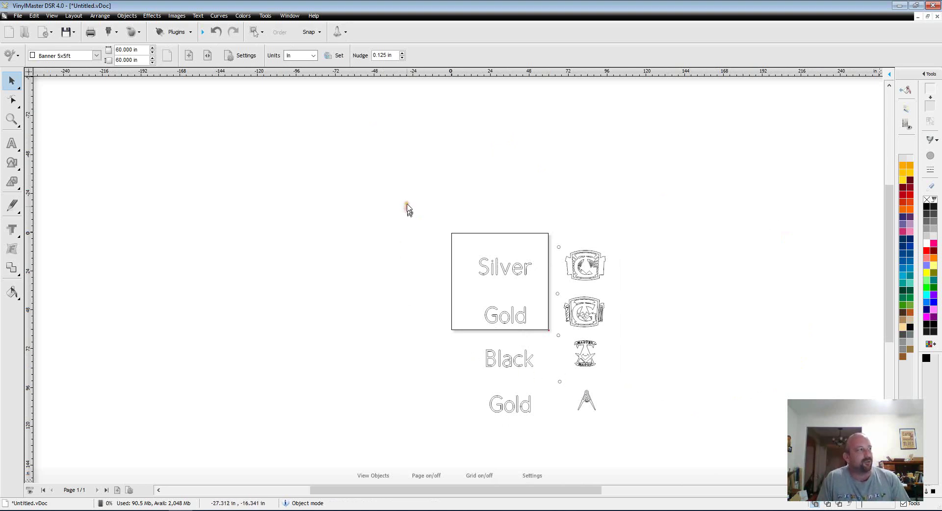
pyautogui.moveTo(406, 202); pyautogui.dragTo(548, 448)
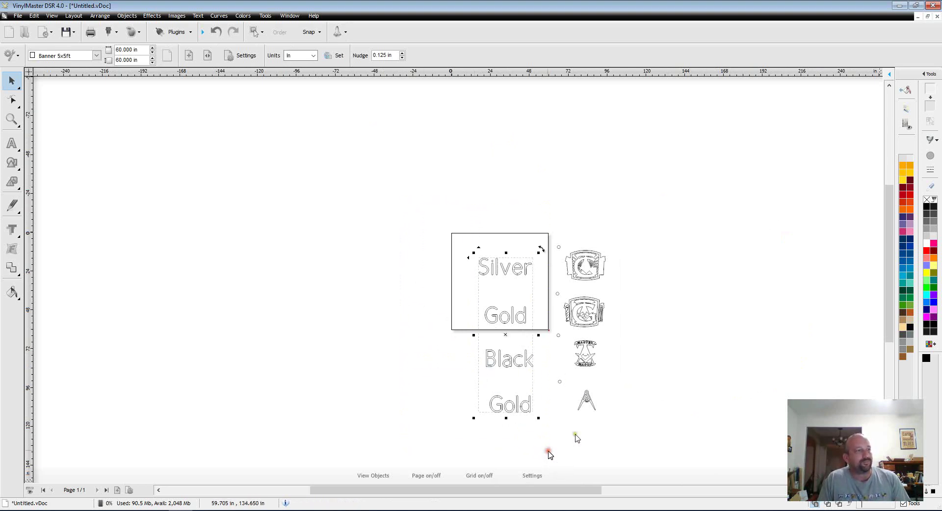
pyautogui.click(669, 370)
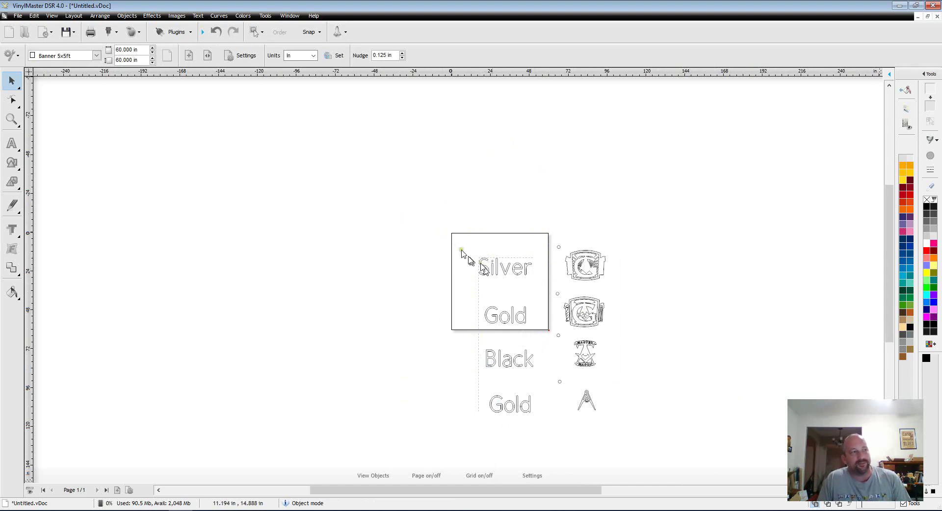
pyautogui.moveTo(438, 244); pyautogui.dragTo(541, 296)
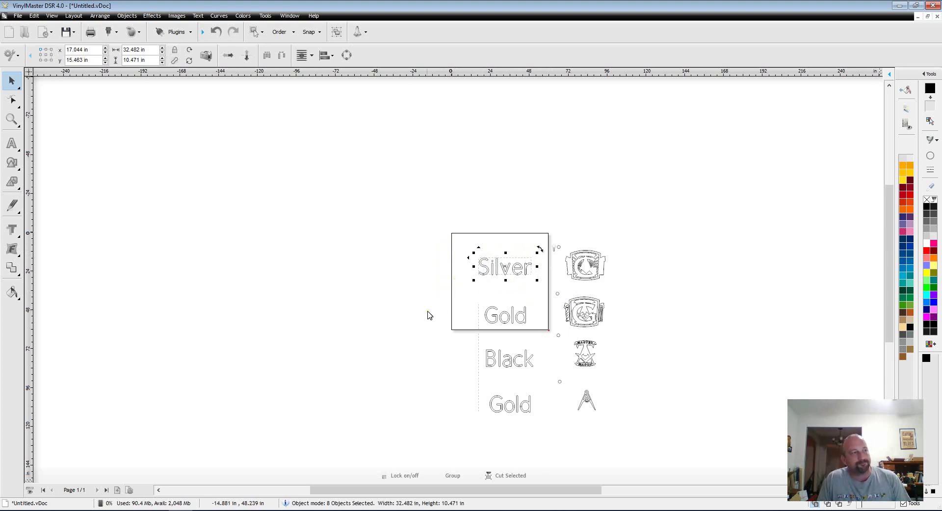
pyautogui.hotkey('ctrl', 'l')
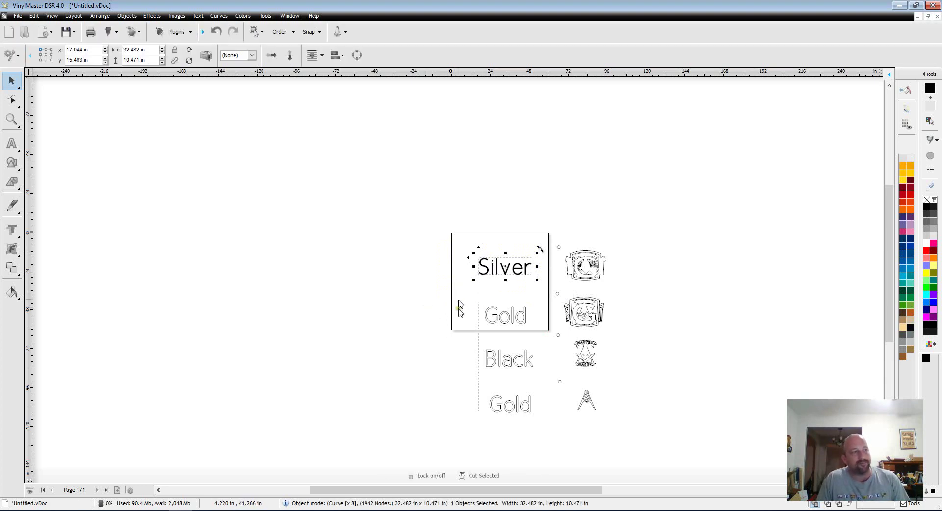
pyautogui.click(443, 306)
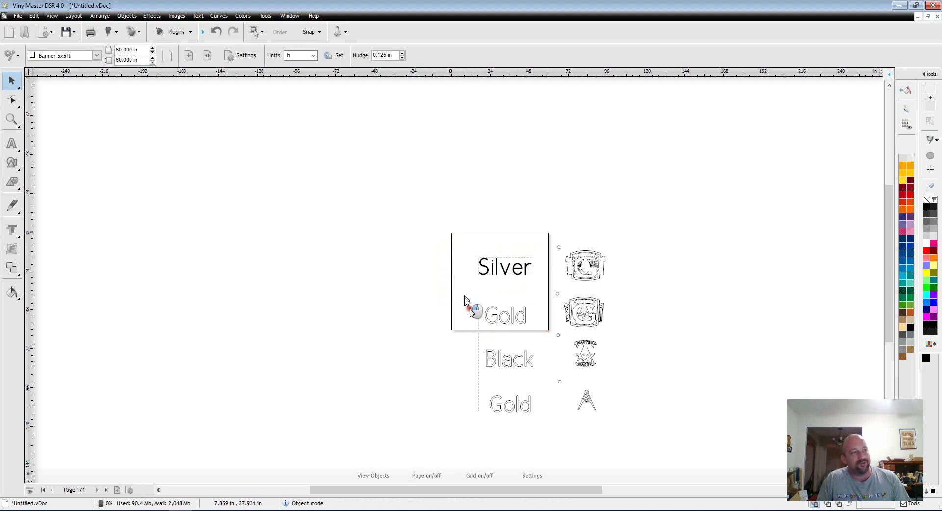
# Select the Gold and Black labels, trial-move them and undo the move.
pyautogui.moveTo(464, 296); pyautogui.dragTo(558, 395)
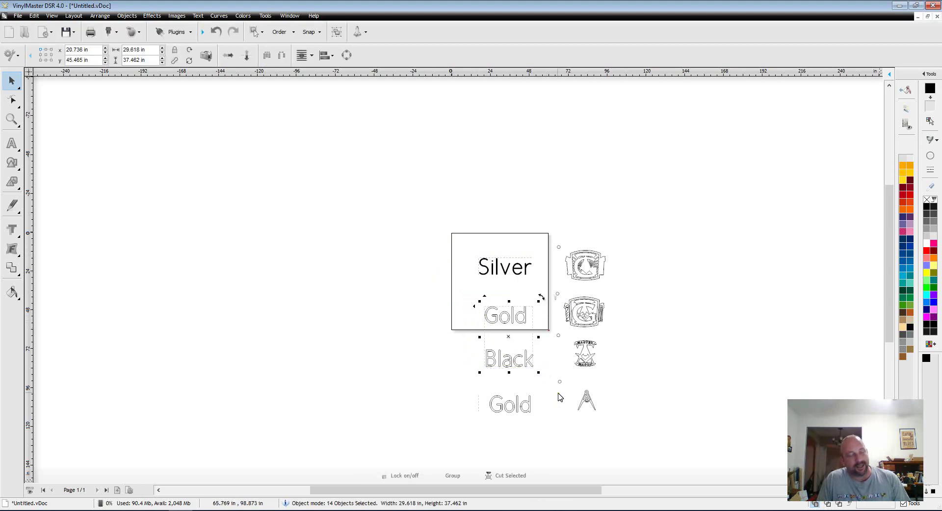
pyautogui.click(392, 364)
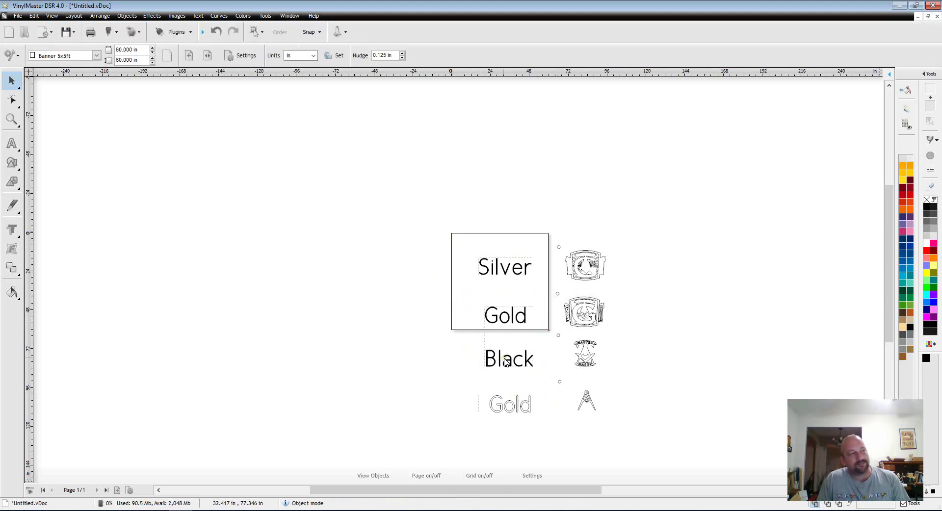
pyautogui.click(510, 362)
pyautogui.click(428, 352)
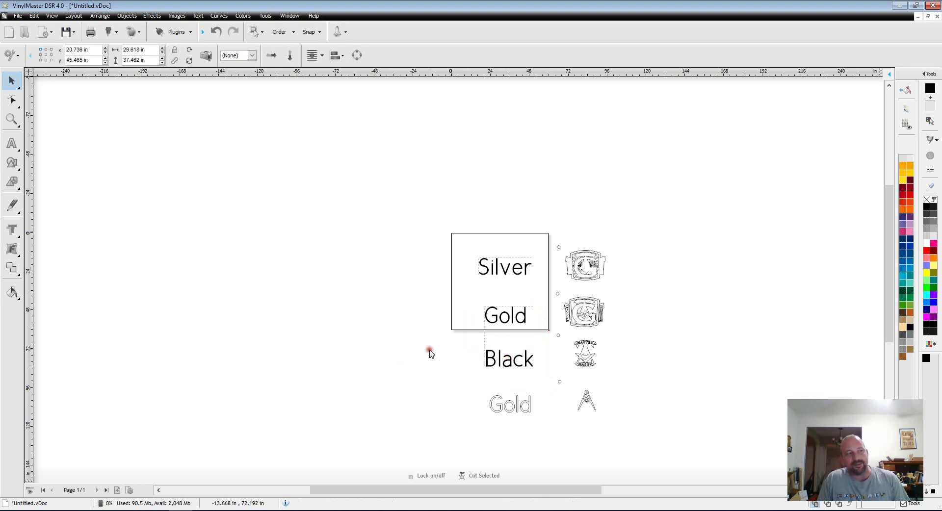
pyautogui.click(506, 358)
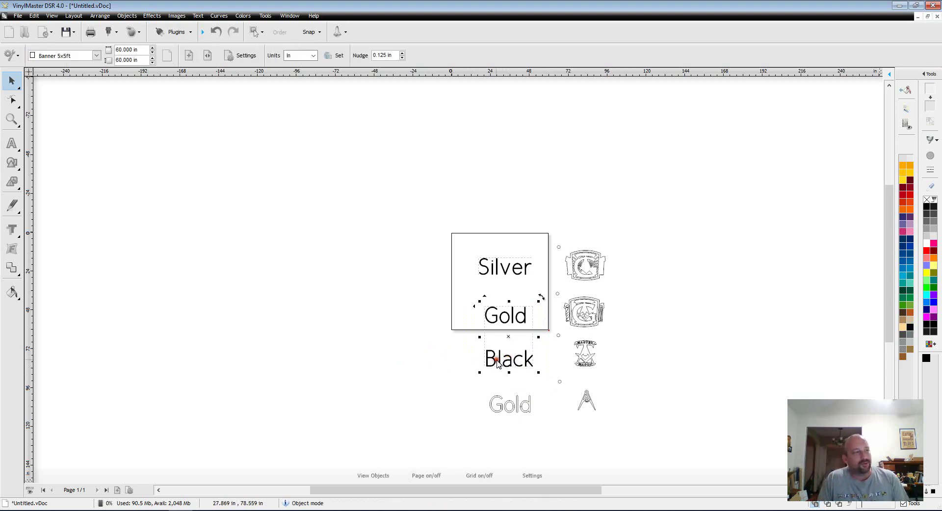
pyautogui.moveTo(505, 338); pyautogui.dragTo(443, 321)
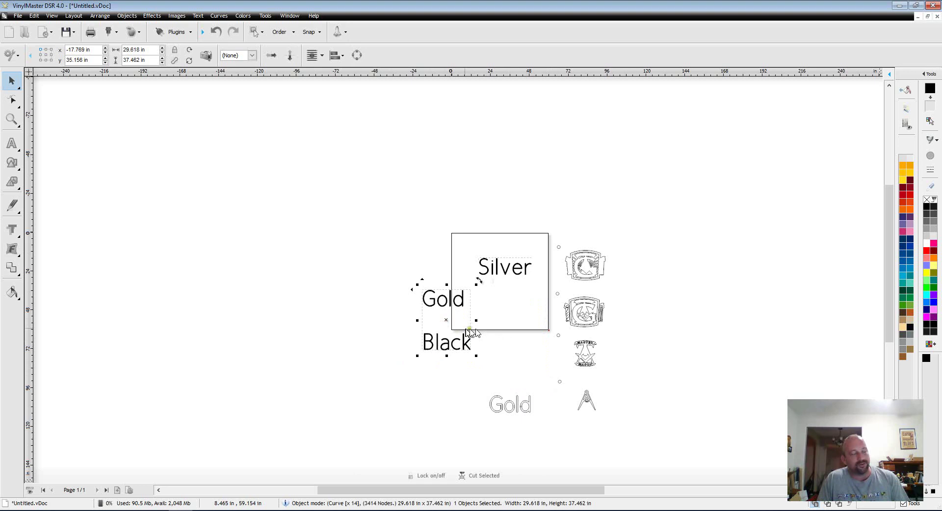
pyautogui.hotkey('ctrl', 'z')
pyautogui.moveTo(468, 379)
pyautogui.mouseDown()
pyautogui.moveTo(552, 436)
pyautogui.moveTo(565, 432)
pyautogui.mouseUp()
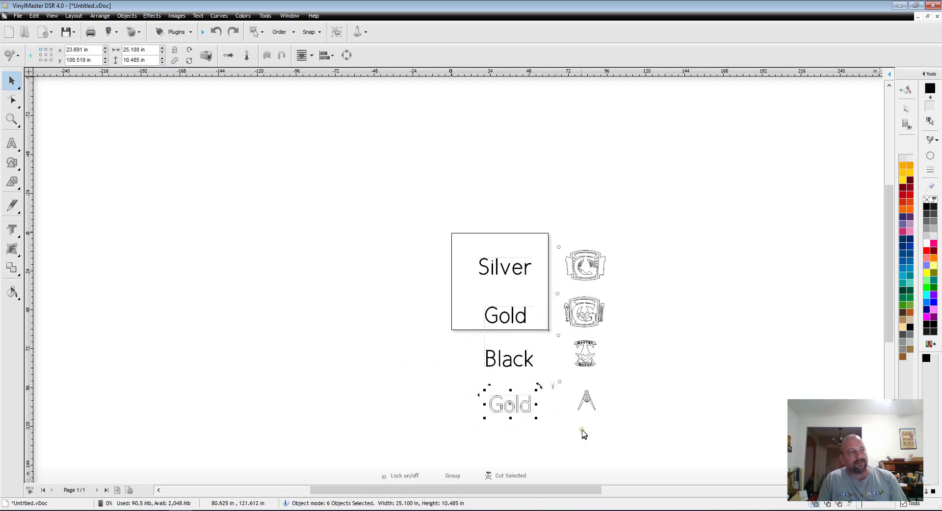
pyautogui.click(653, 387)
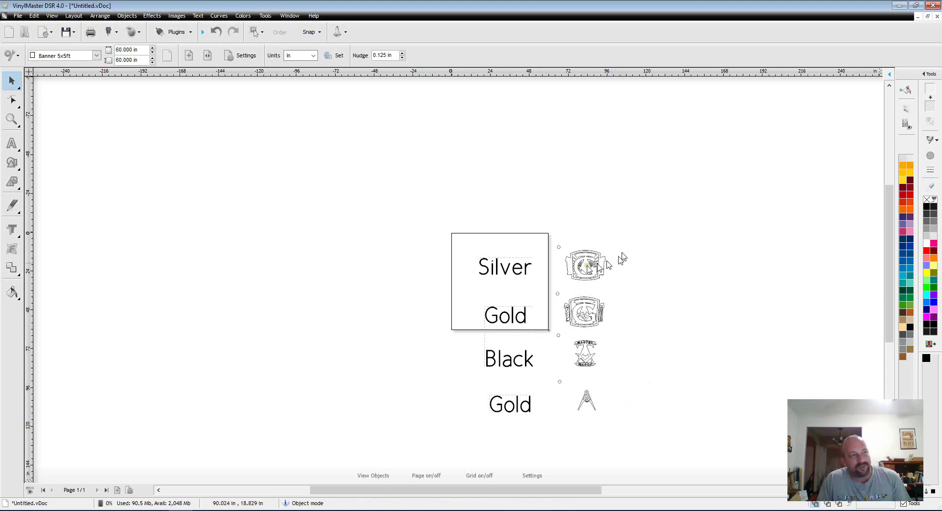
# Combine the parts of the top two emblems into single shapes.
pyautogui.moveTo(622, 240); pyautogui.dragTo(564, 287)
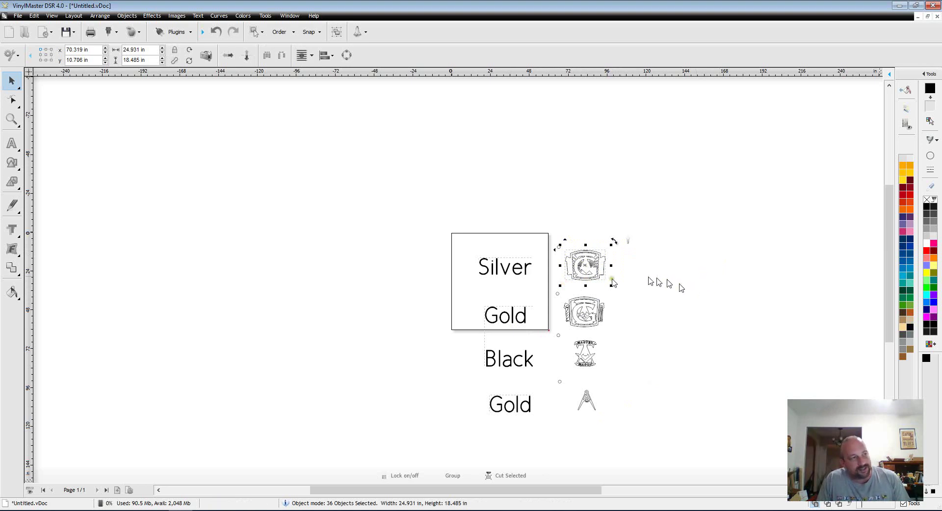
pyautogui.hotkey('ctrl', 'l')
pyautogui.click(632, 284)
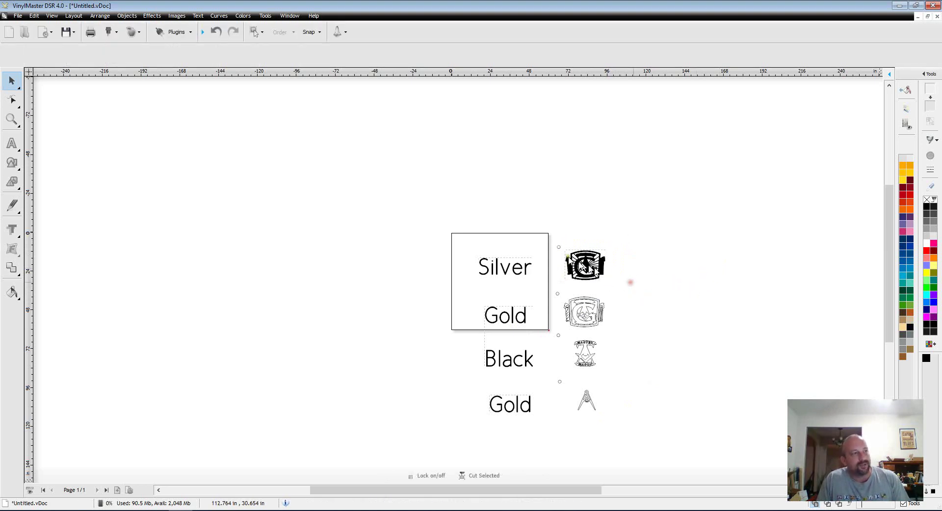
pyautogui.moveTo(618, 293); pyautogui.dragTo(558, 334)
pyautogui.hotkey('ctrl', 'l')
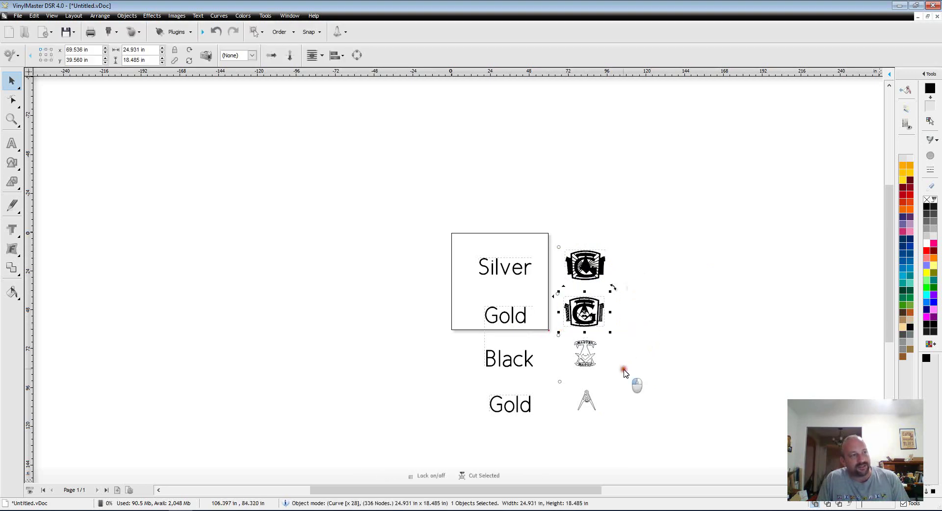
# Select the Master Mason and compass emblems and apply a fill from the fill options.
pyautogui.moveTo(624, 373); pyautogui.dragTo(561, 334)
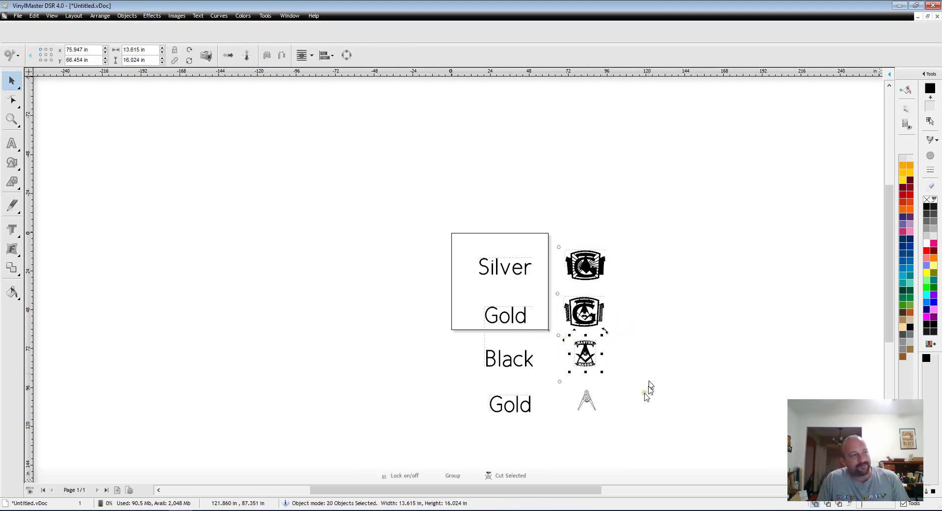
pyautogui.moveTo(626, 383); pyautogui.dragTo(587, 441)
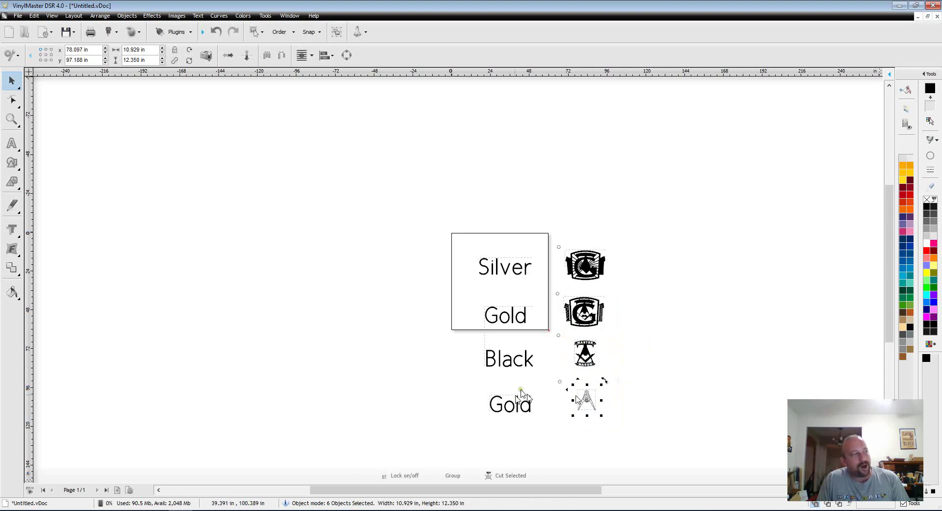
pyautogui.click(12, 292)
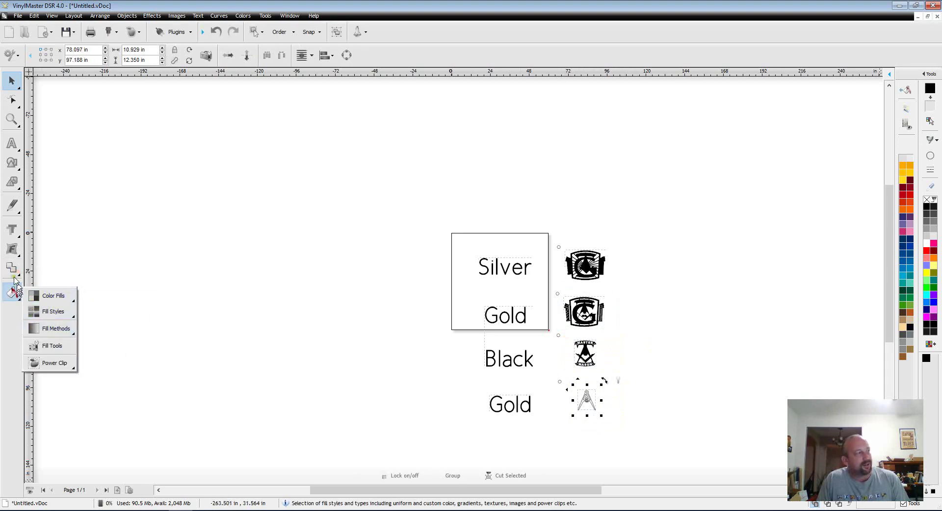
pyautogui.click(48, 309)
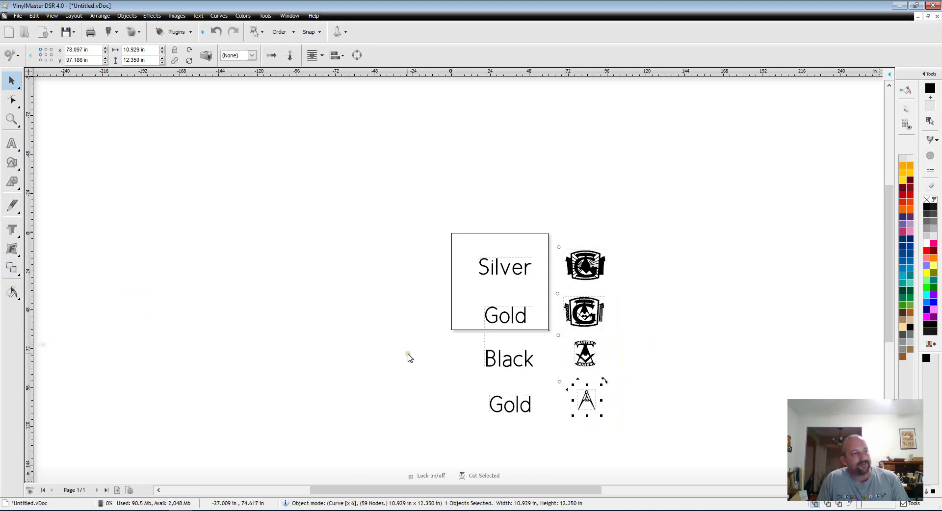
pyautogui.click(677, 375)
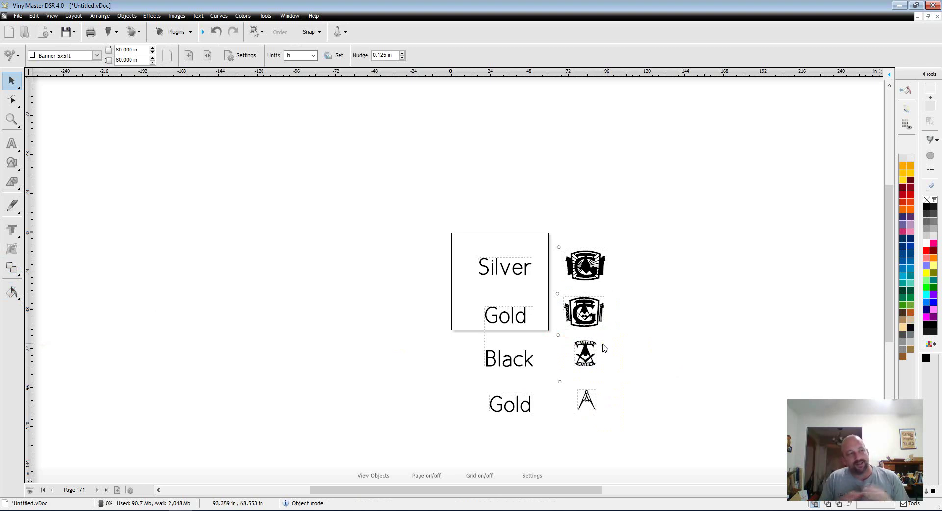
pyautogui.scroll(1, 601, 347)
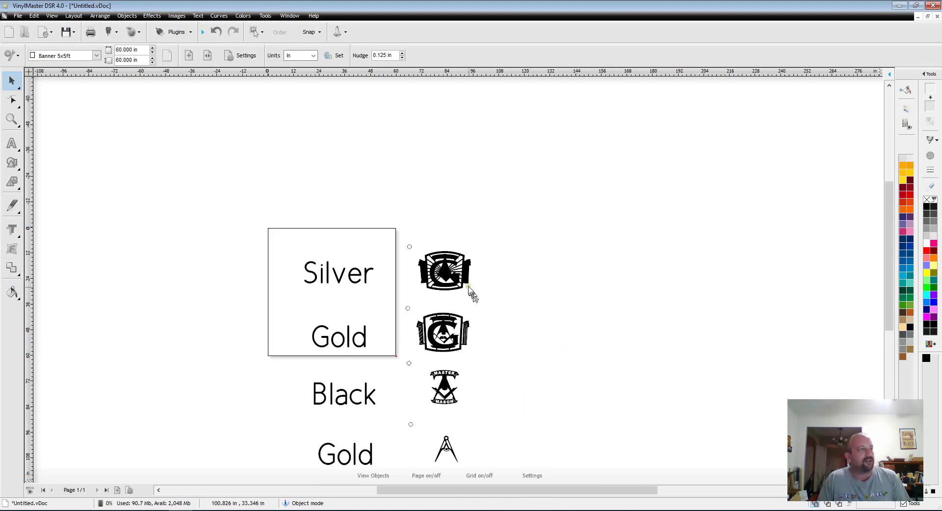
pyautogui.scroll(2, 462, 287)
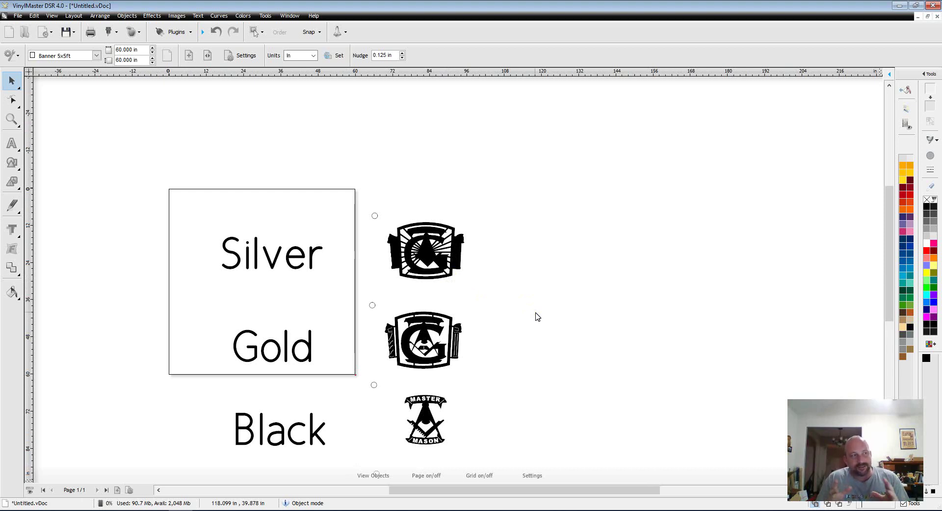
pyautogui.scroll(-2, 540, 359)
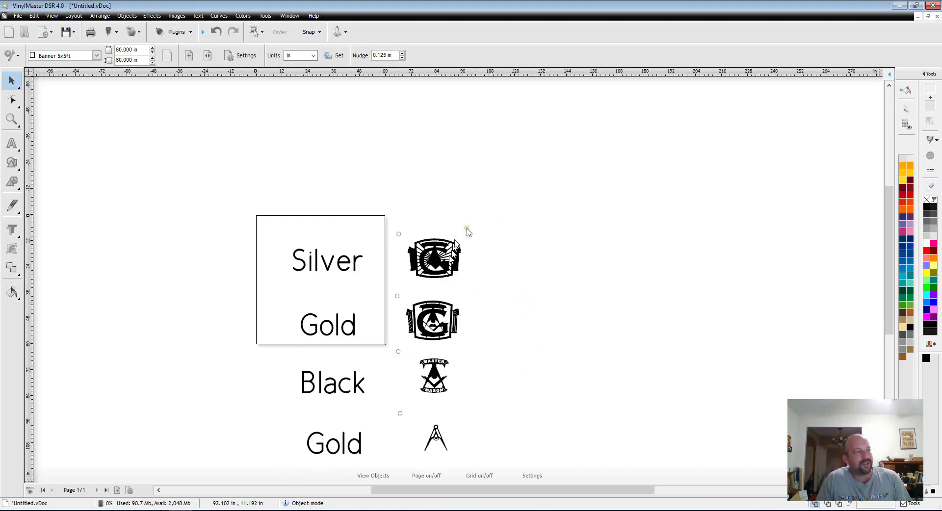
pyautogui.moveTo(488, 221); pyautogui.dragTo(408, 289)
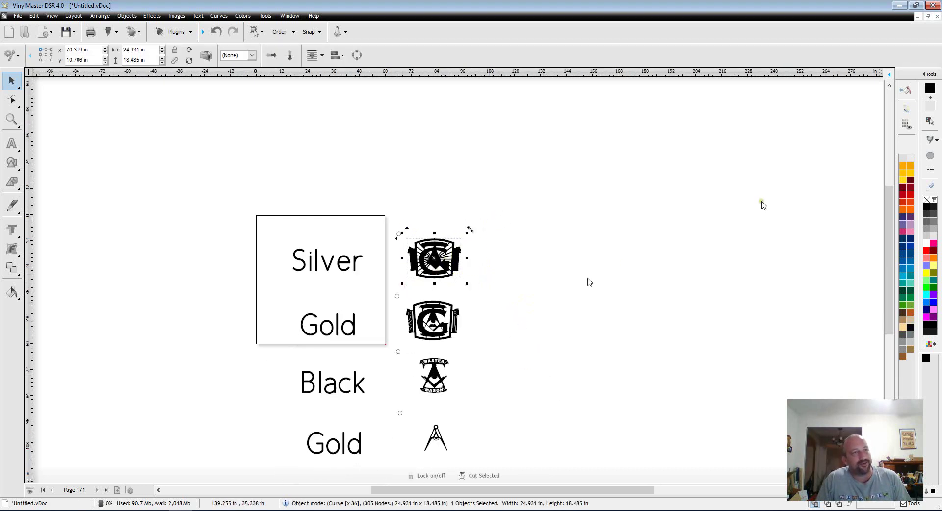
pyautogui.click(928, 248)
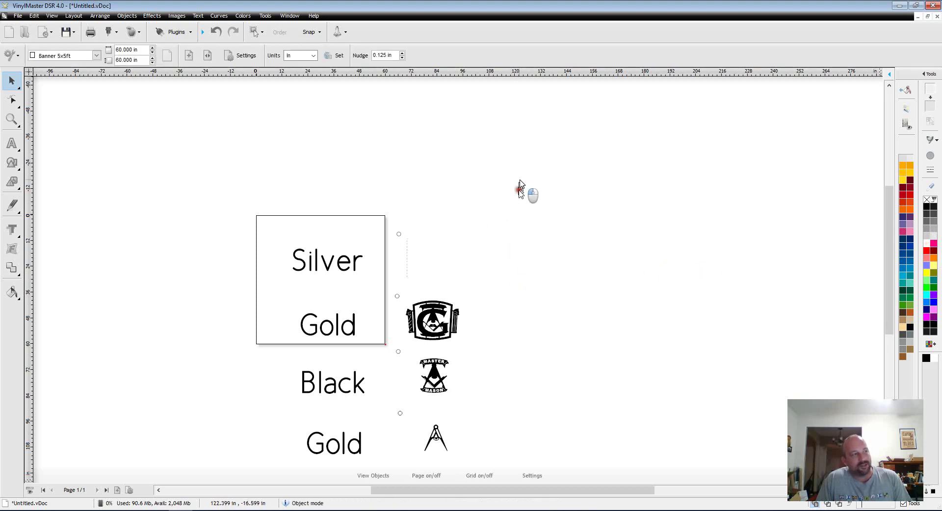
pyautogui.moveTo(521, 180); pyautogui.dragTo(388, 292)
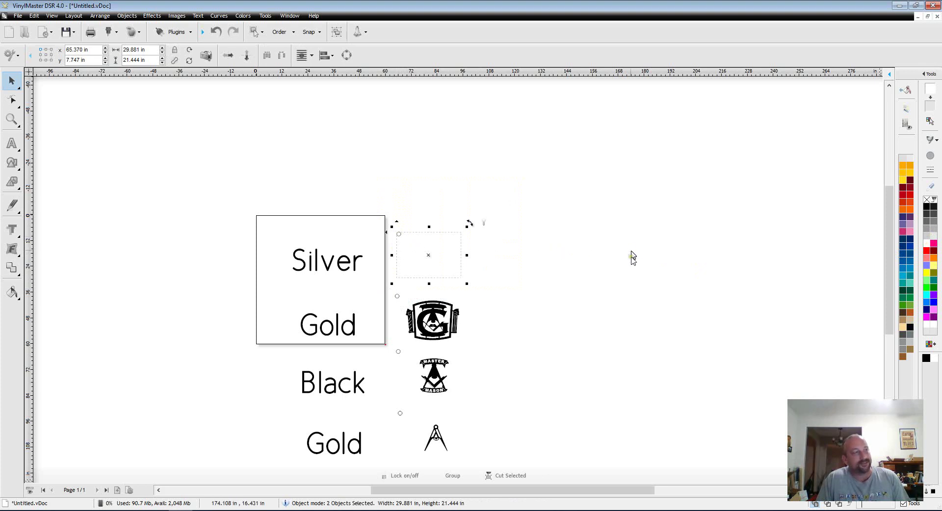
pyautogui.hotkey('ctrl', 'z')
pyautogui.moveTo(514, 213); pyautogui.dragTo(400, 348)
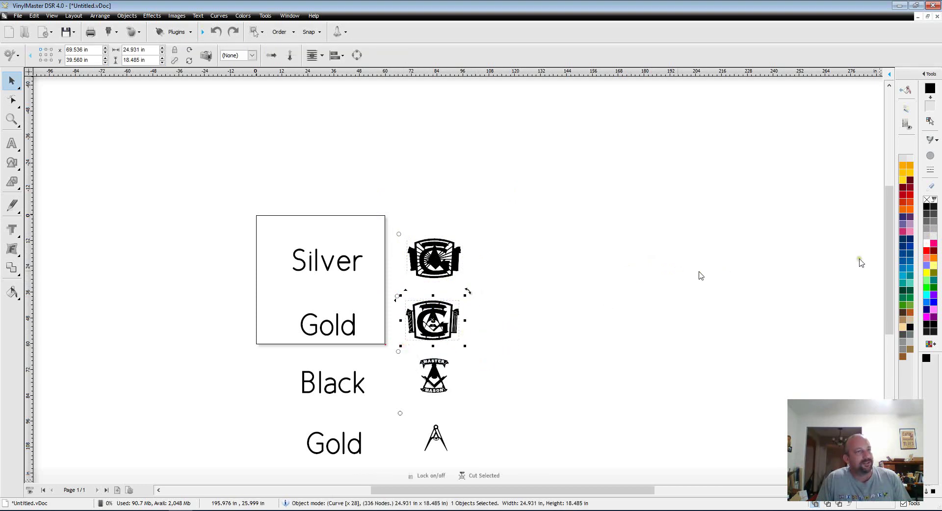
# Fill the second emblem with the orange swatch, group the Master Mason parts, then select the top emblem.
pyautogui.click(907, 169)
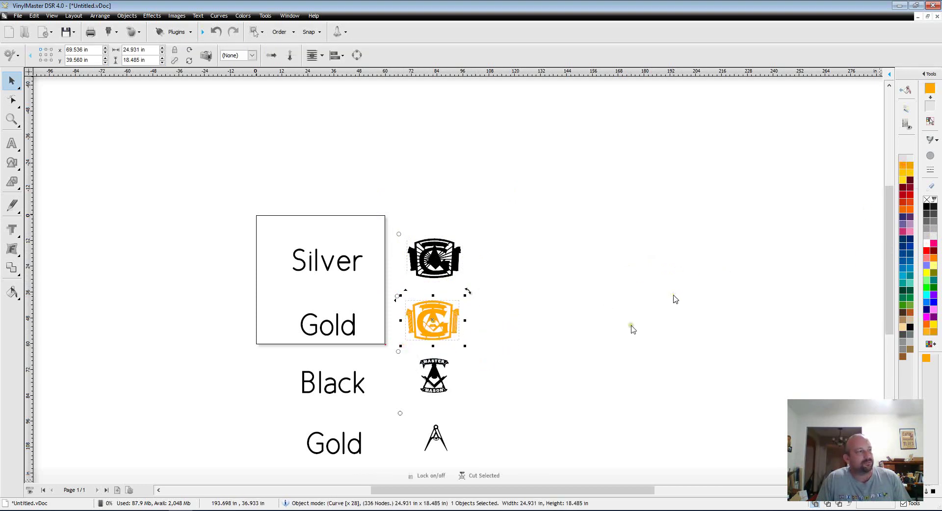
pyautogui.click(505, 412)
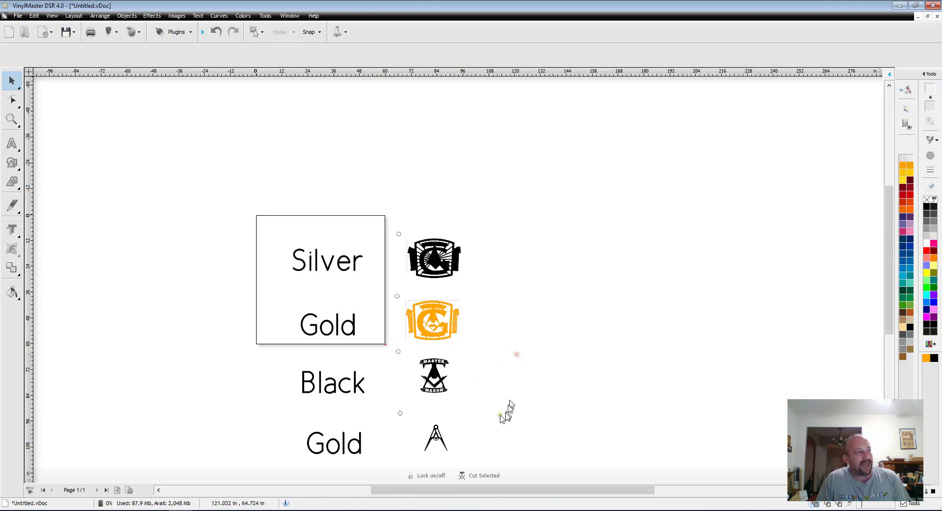
pyautogui.moveTo(487, 404); pyautogui.dragTo(389, 342)
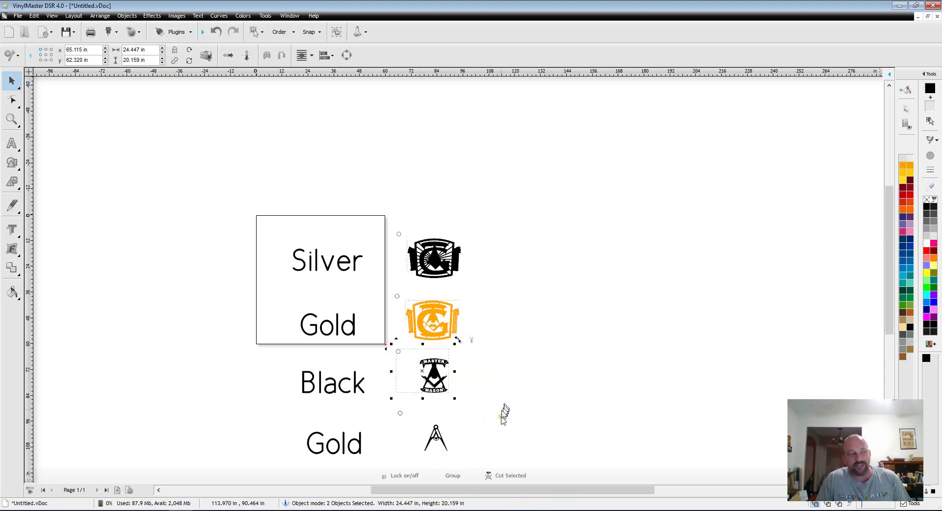
pyautogui.click(453, 476)
pyautogui.moveTo(490, 395); pyautogui.dragTo(441, 440)
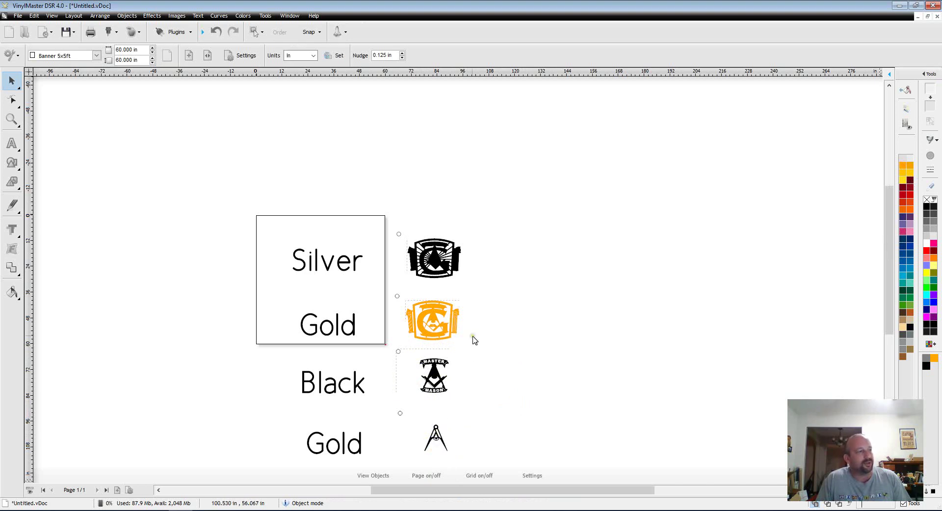
pyautogui.moveTo(491, 234); pyautogui.dragTo(403, 294)
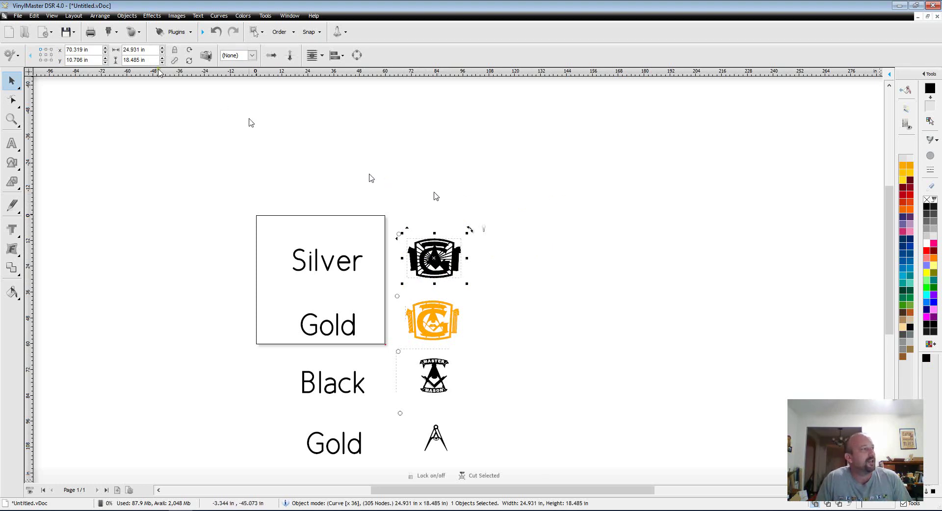
# Start an image fill for the top emblem and browse to the Clipart folder.
pyautogui.click(127, 16)
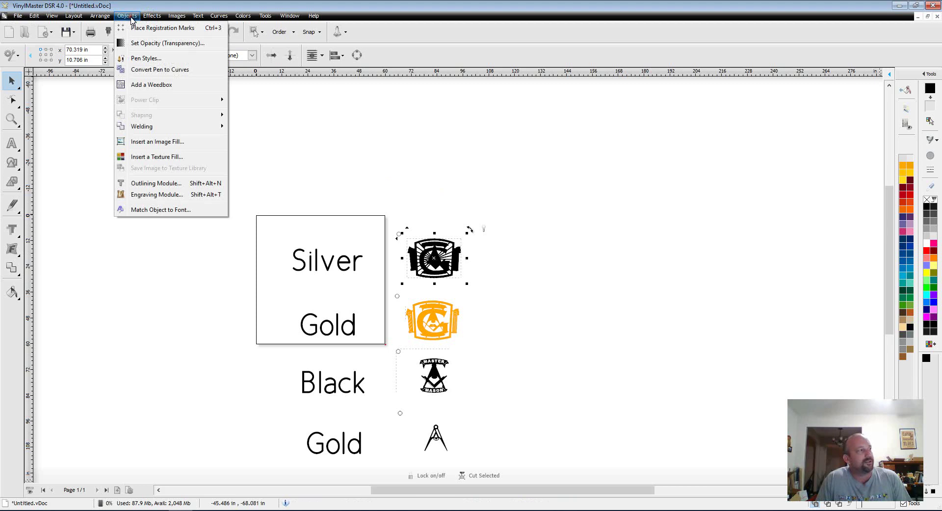
pyautogui.click(158, 141)
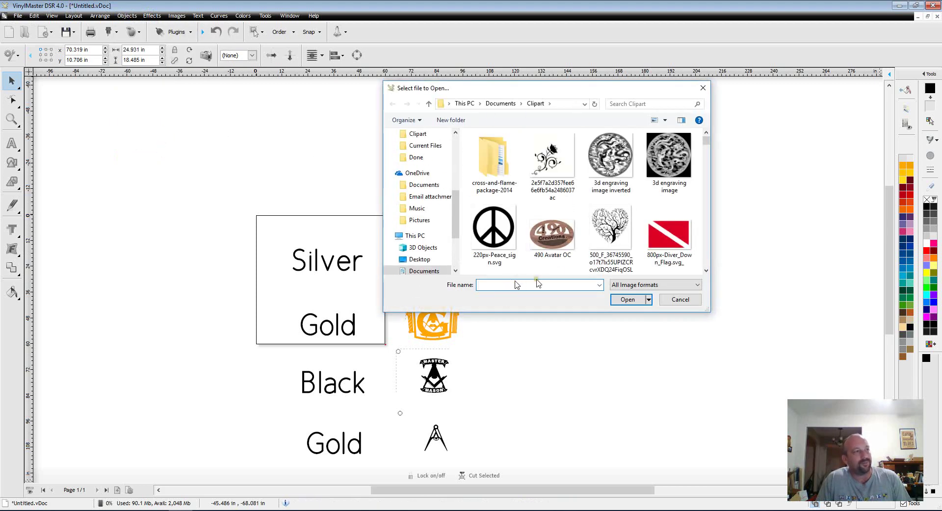
pyautogui.scroll(-10, 550, 221)
pyautogui.click(610, 221)
pyautogui.click(494, 162)
# Pick the Brushed Aluminum image and apply it as the top emblem's fill.
pyautogui.scroll(-1, 608, 231)
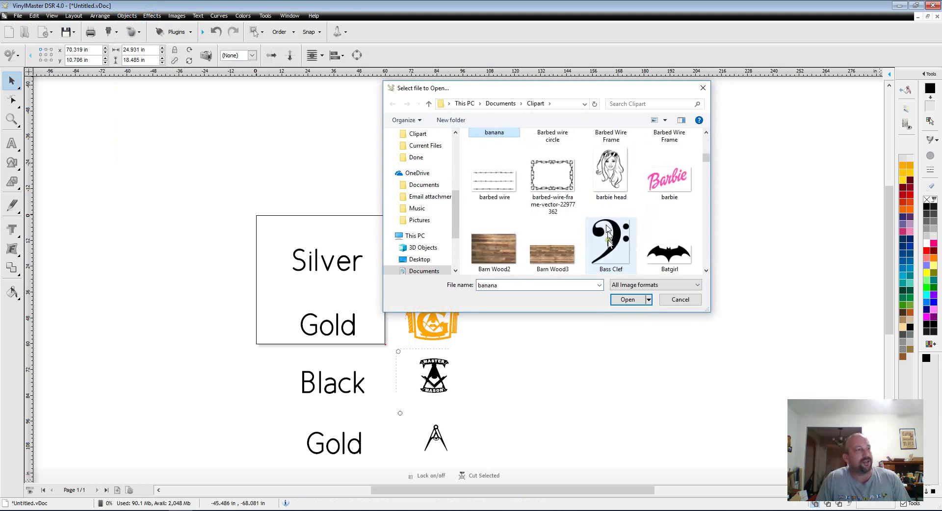
pyautogui.scroll(-2, 608, 230)
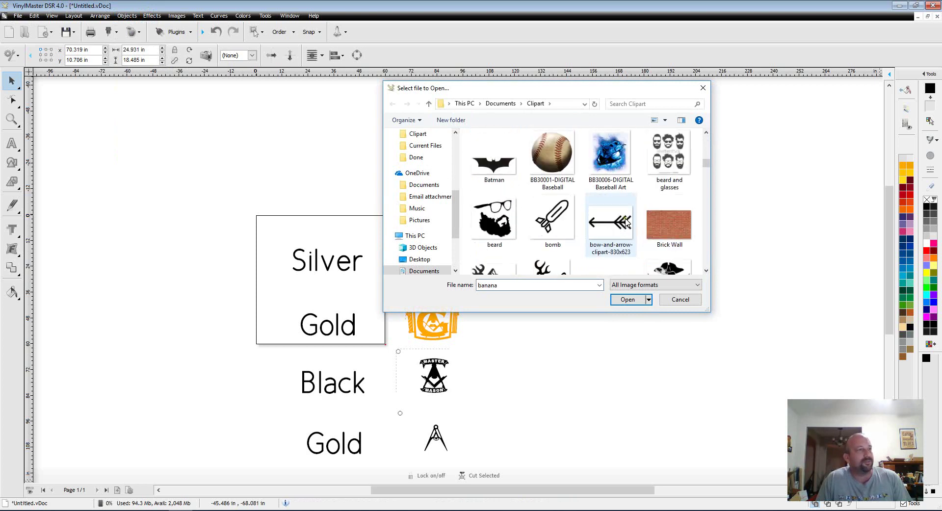
pyautogui.scroll(-1, 626, 222)
pyautogui.click(616, 236)
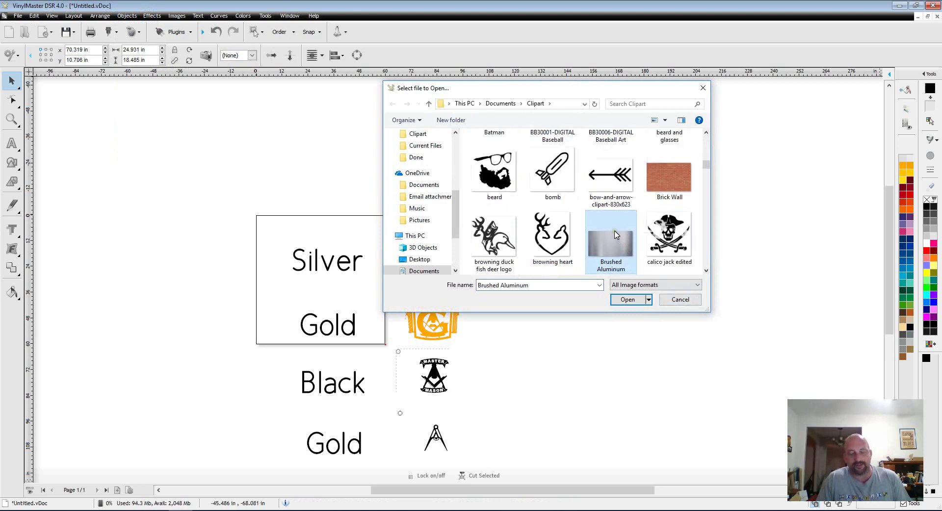
pyautogui.keyDown('ctrl'); pyautogui.scroll(1, 617, 231); pyautogui.keyUp('ctrl')
pyautogui.scroll(-3, 616, 218)
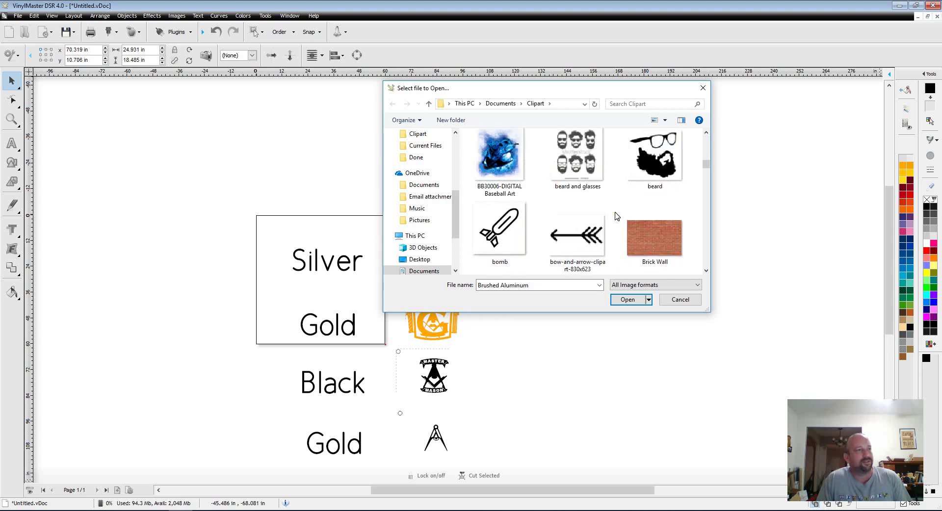
pyautogui.scroll(-1, 617, 216)
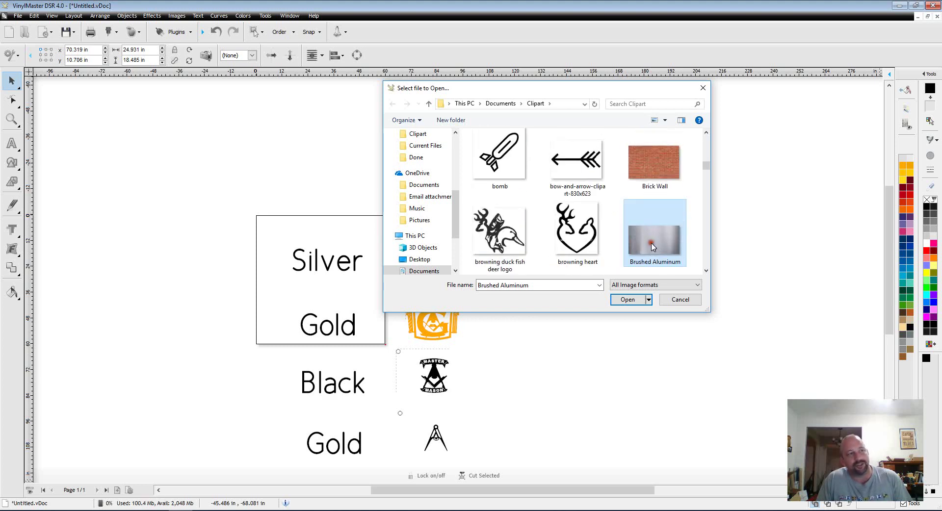
pyautogui.click(634, 300)
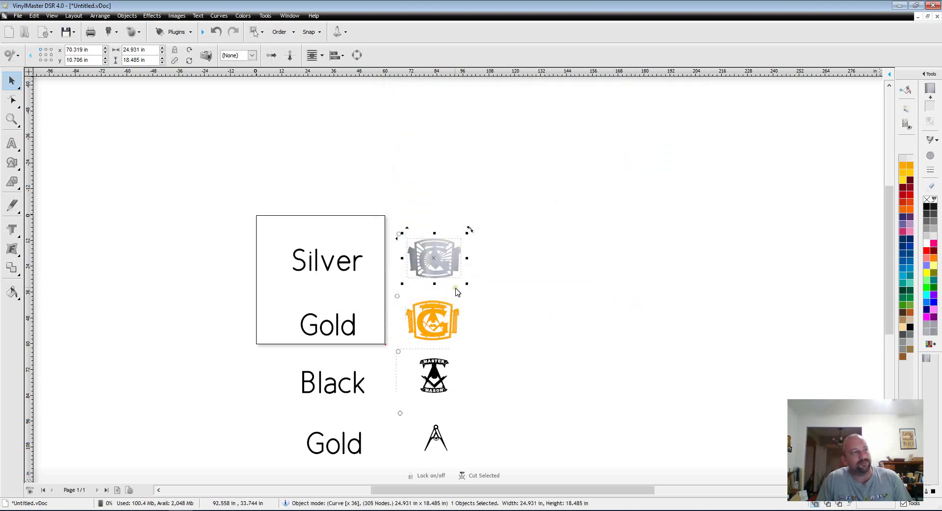
pyautogui.scroll(5, 435, 260)
pyautogui.scroll(2, 452, 265)
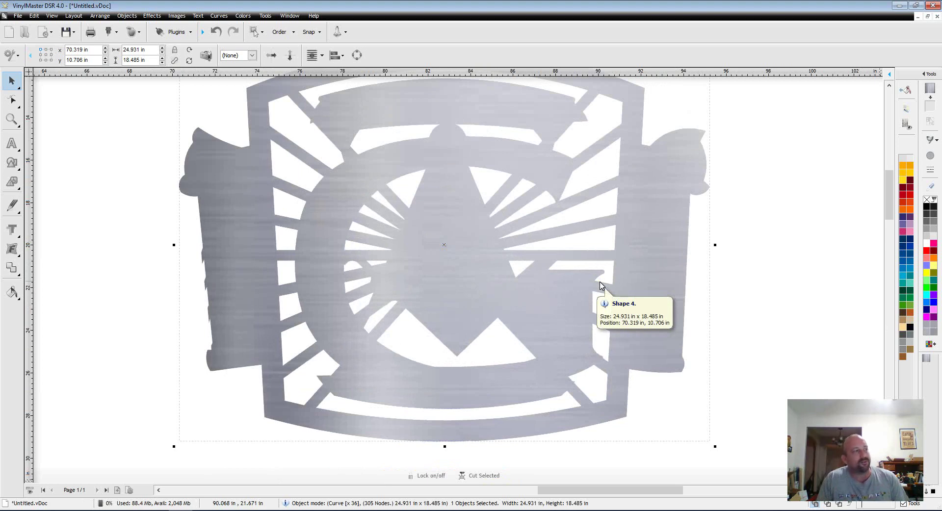
pyautogui.scroll(-3, 579, 290)
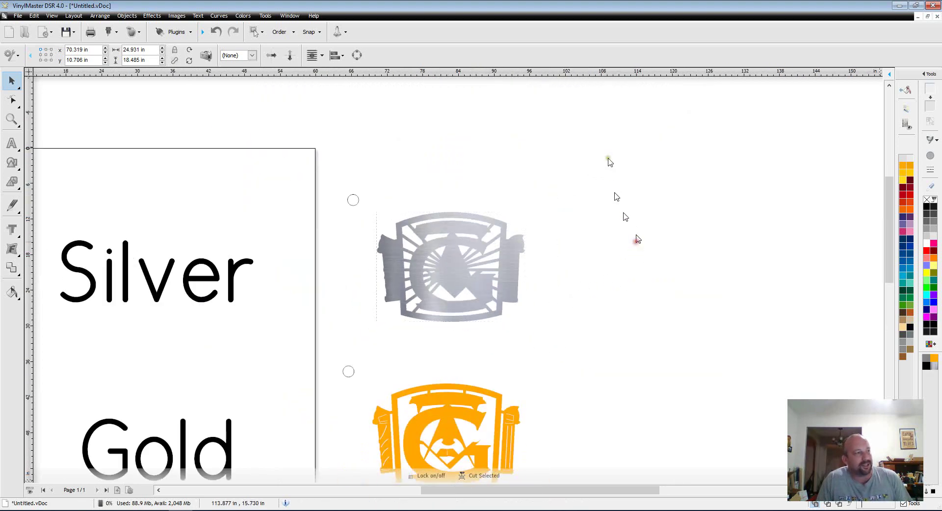
# Group the silver emblem with its small circle into one object.
pyautogui.moveTo(630, 131); pyautogui.dragTo(296, 353)
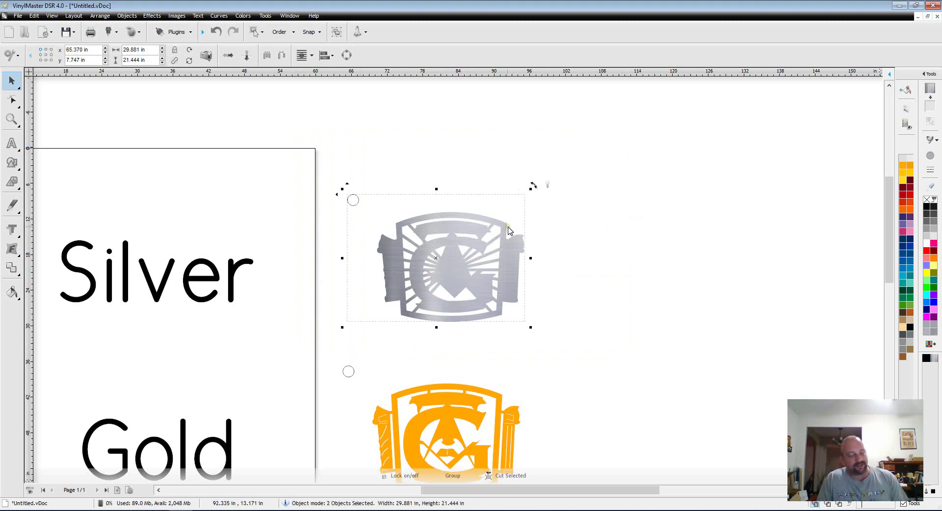
pyautogui.click(453, 476)
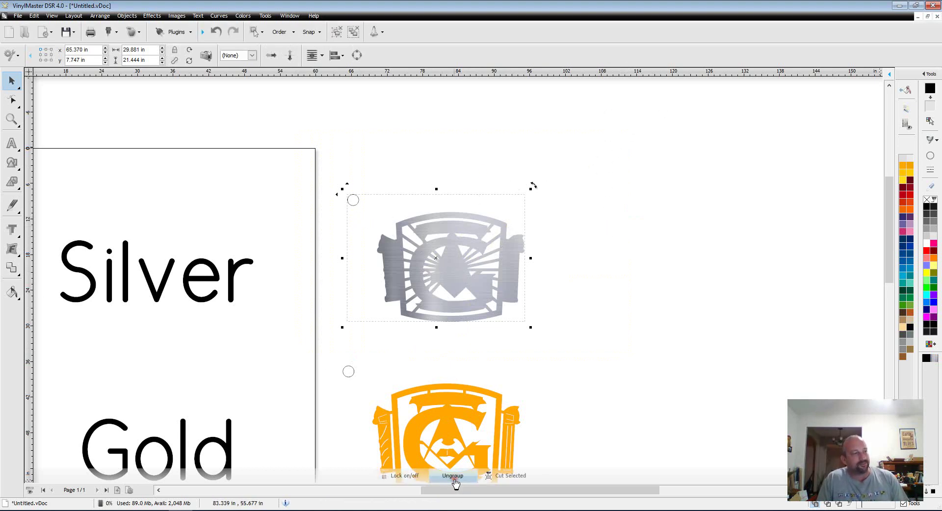
pyautogui.click(673, 395)
# Select the orange emblem with its circle, then select the compass emblem.
pyautogui.scroll(-2, 675, 402)
pyautogui.click(469, 329)
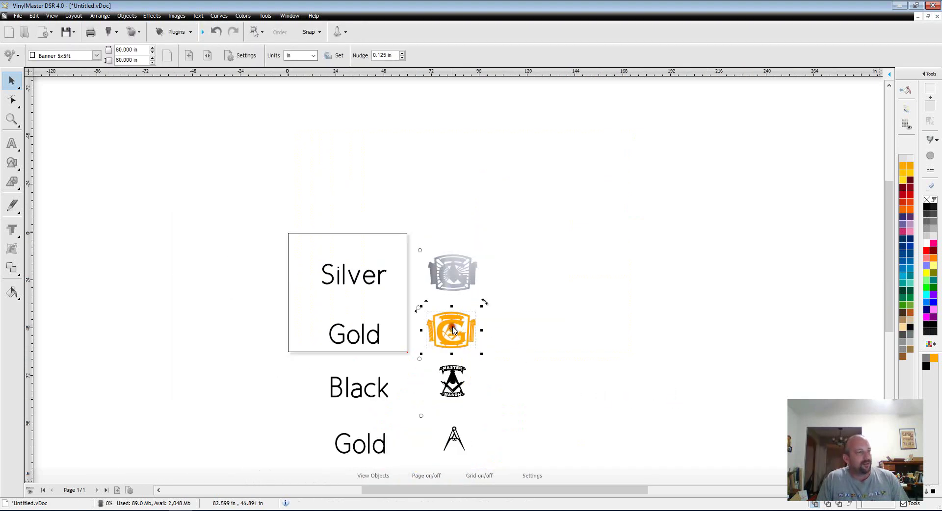
pyautogui.click(513, 328)
pyautogui.scroll(1, 498, 305)
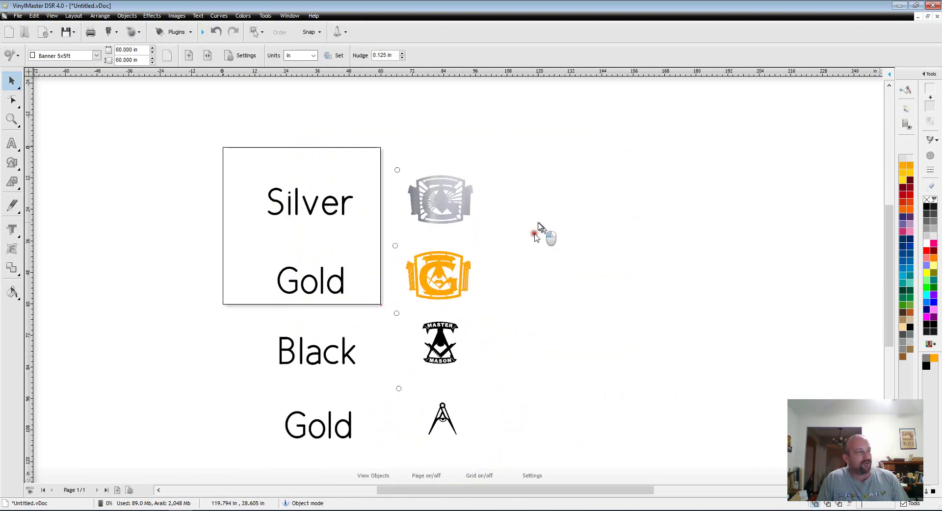
pyautogui.moveTo(539, 227); pyautogui.dragTo(371, 307)
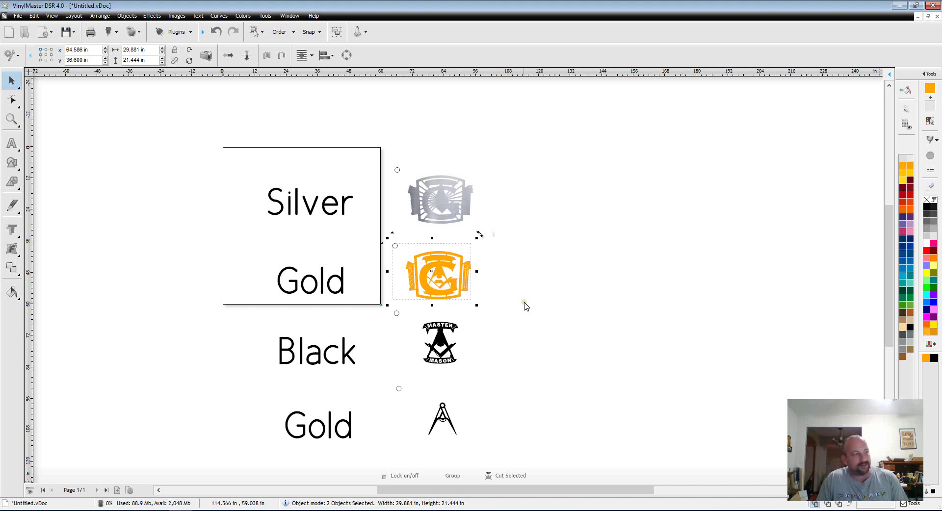
pyautogui.click(537, 332)
pyautogui.moveTo(493, 389); pyautogui.dragTo(418, 448)
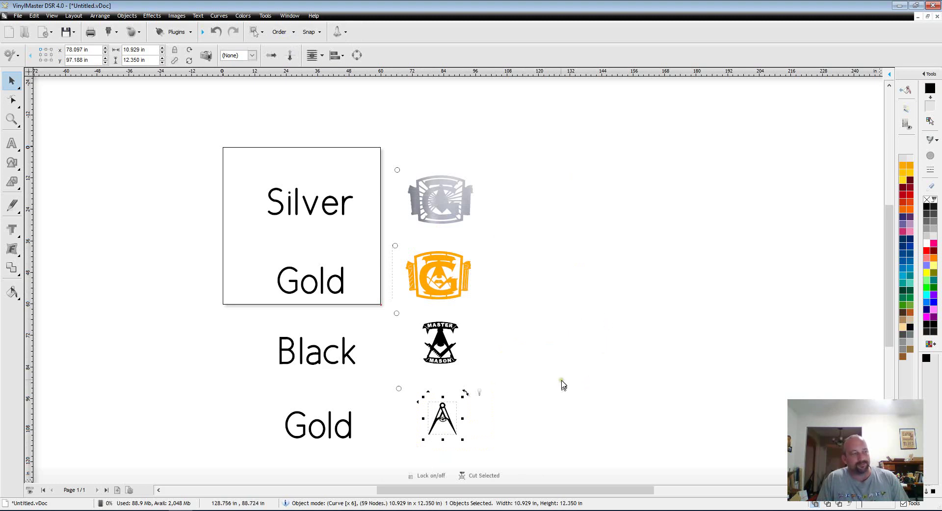
pyautogui.click(127, 16)
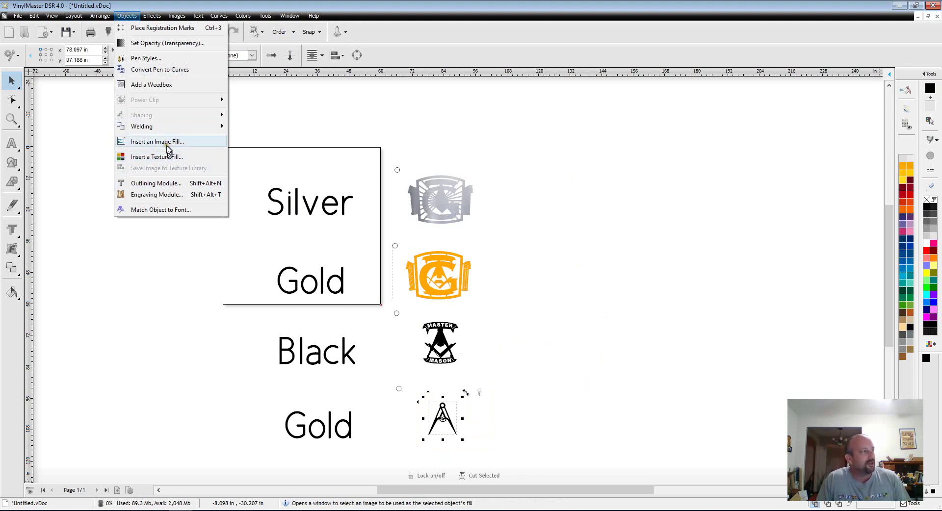
# Apply an image fill to the compass, searching the file list for the Corten image.
pyautogui.click(164, 142)
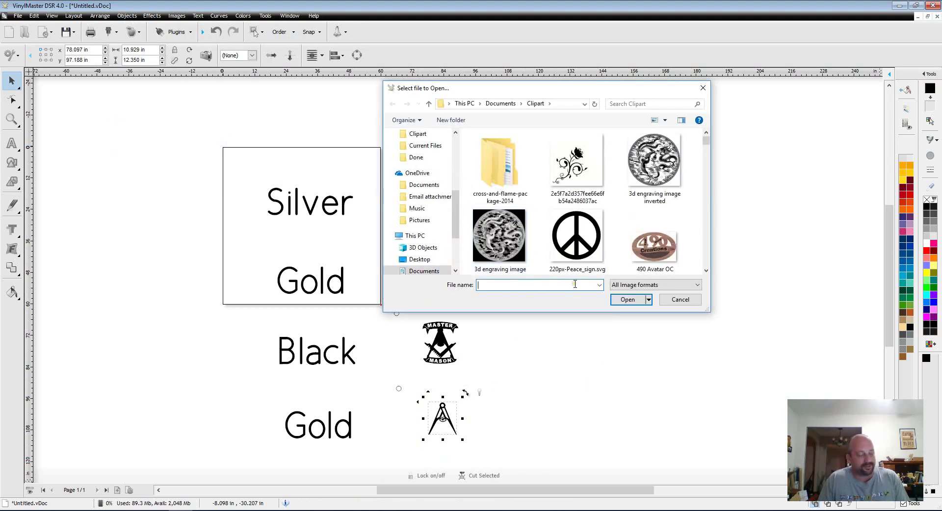
pyautogui.write('cor')
pyautogui.click(503, 313)
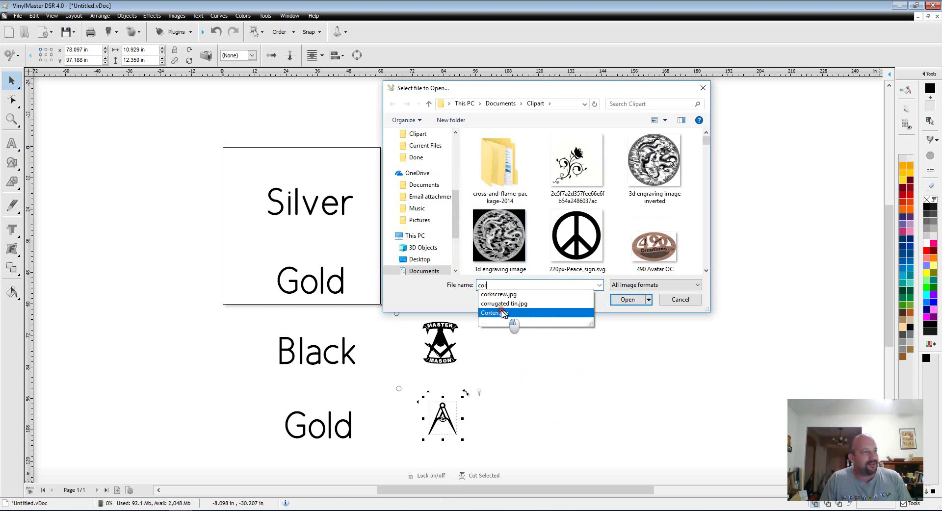
pyautogui.click(579, 245)
pyautogui.write('calico jack edited')
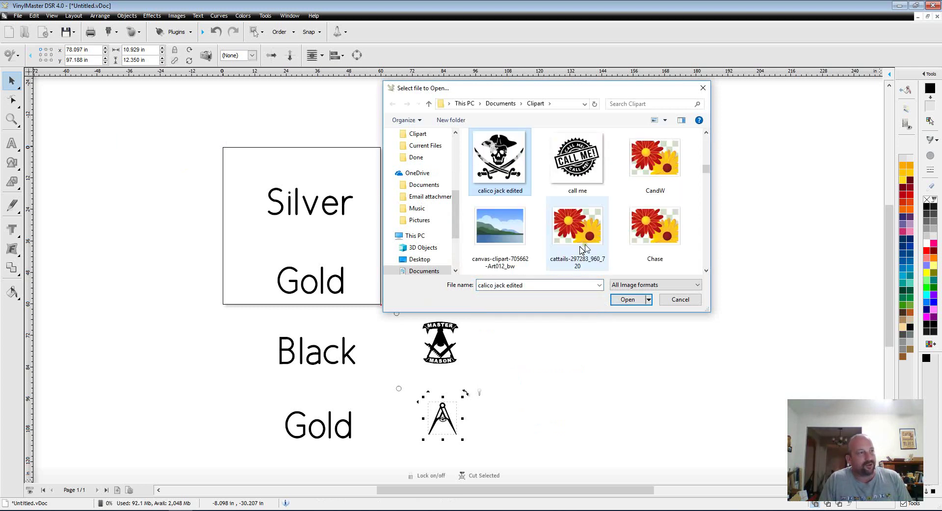
pyautogui.scroll(-3, 611, 244)
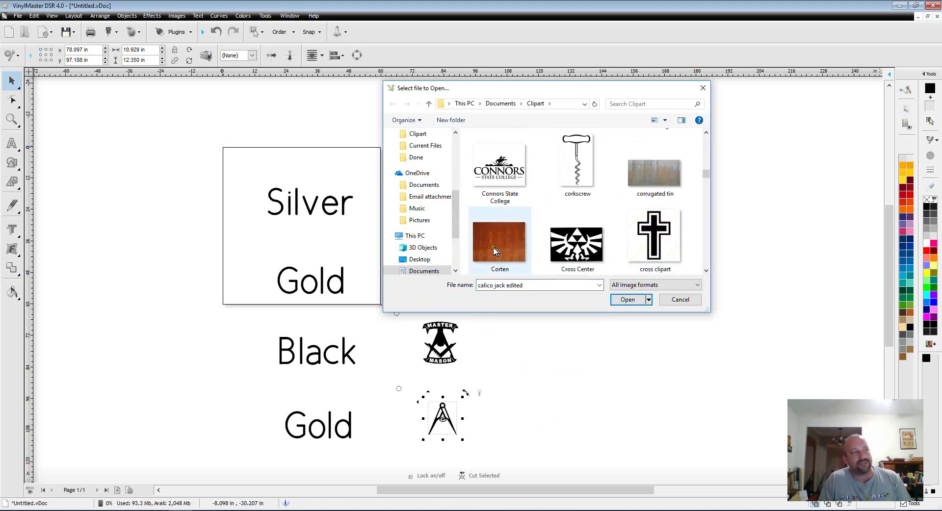
pyautogui.scroll(3, 493, 247)
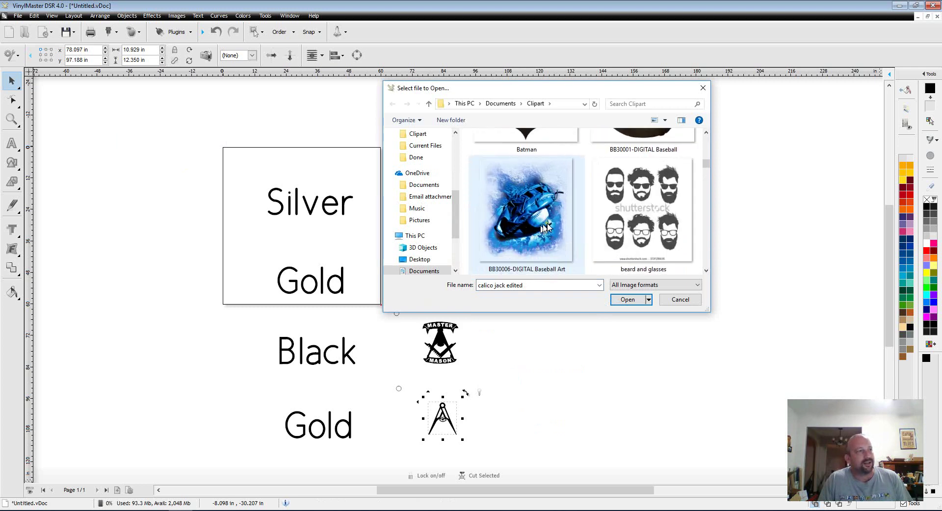
pyautogui.scroll(-2, 552, 227)
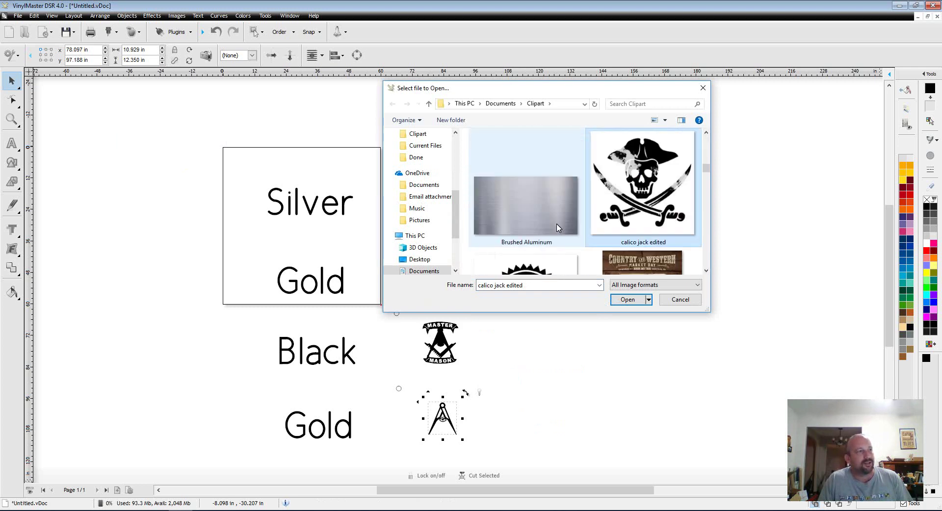
pyautogui.scroll(8, 597, 210)
pyautogui.scroll(-8, 596, 210)
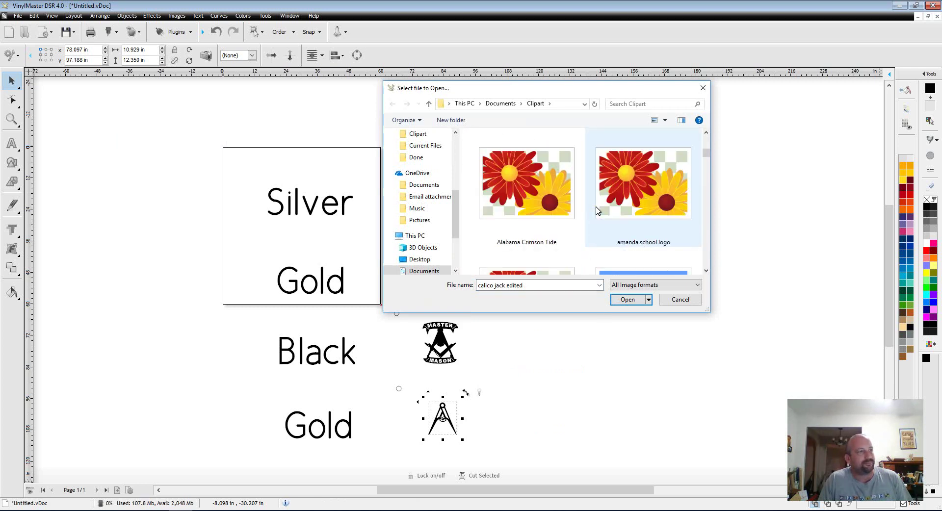
pyautogui.scroll(2, 598, 206)
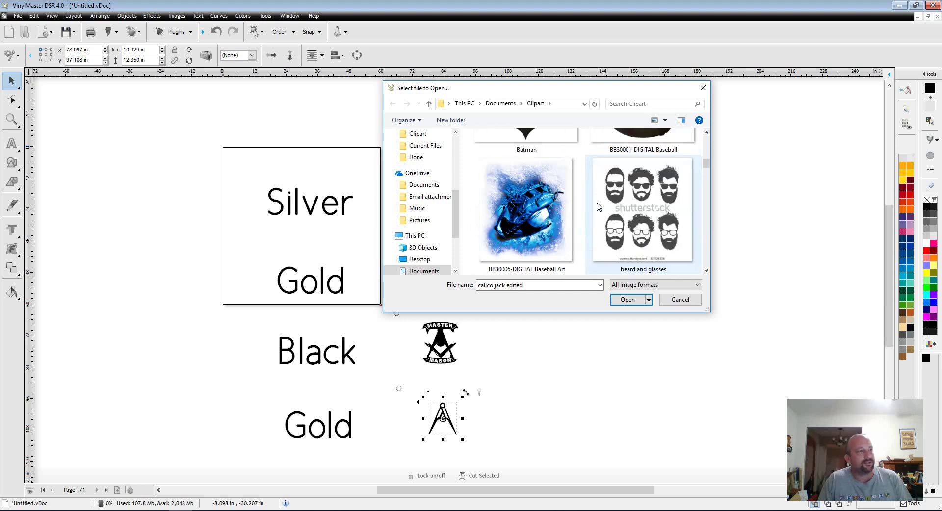
pyautogui.scroll(-6, 598, 206)
pyautogui.scroll(1, 598, 206)
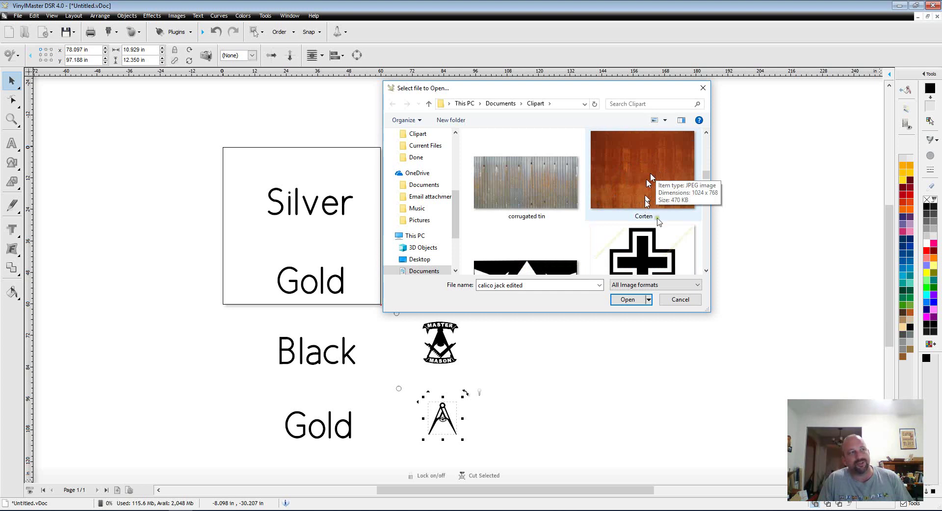
pyautogui.click(626, 300)
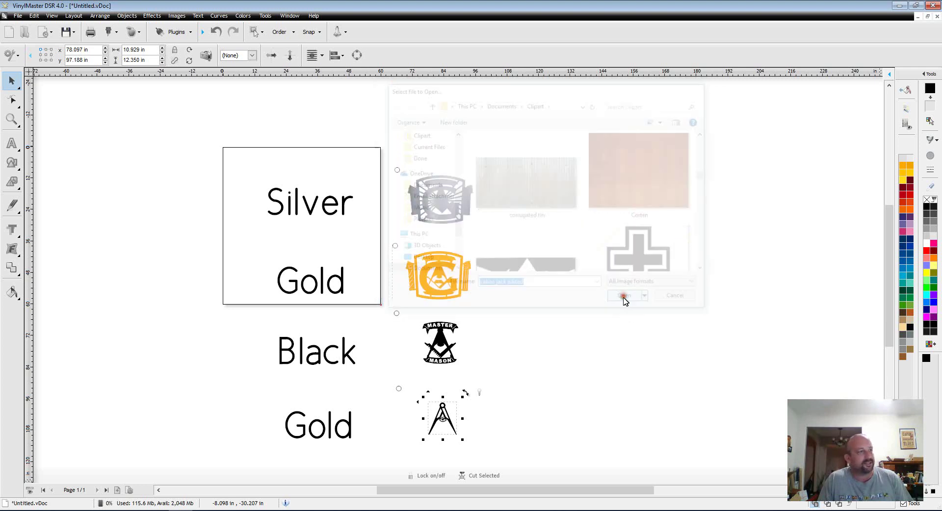
# Reselect the compass and fill it with Corten.jpg, found by typing 'cort'.
pyautogui.click(530, 417)
pyautogui.scroll(2, 446, 431)
pyautogui.scroll(2, 420, 281)
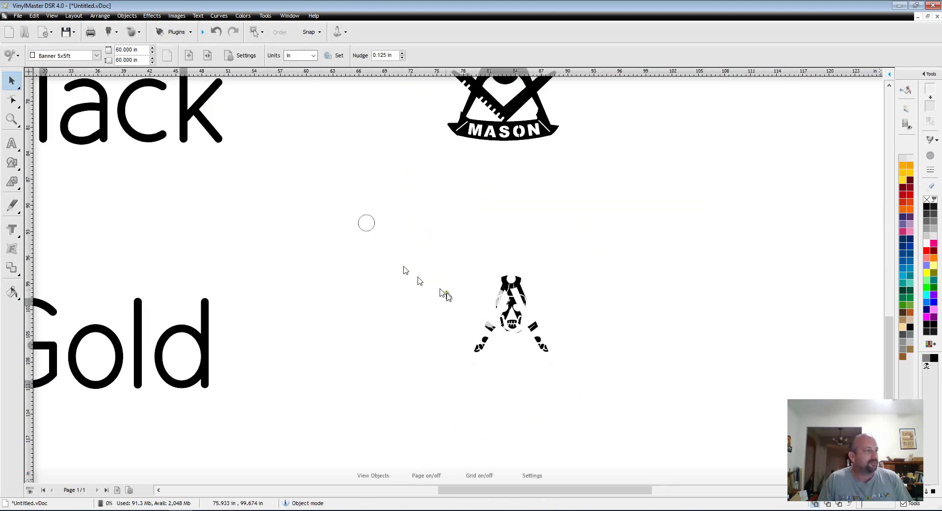
pyautogui.scroll(1, 562, 321)
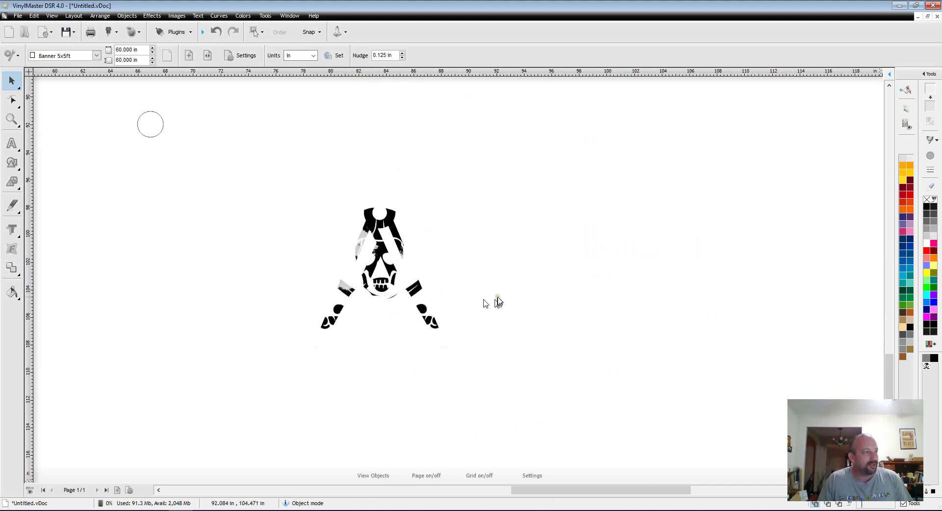
pyautogui.click(475, 217)
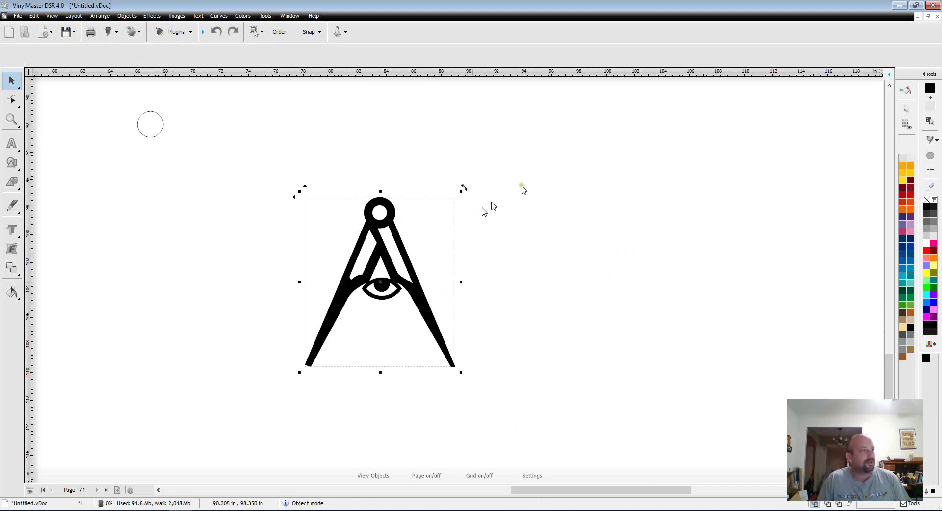
pyautogui.click(132, 15)
pyautogui.click(149, 141)
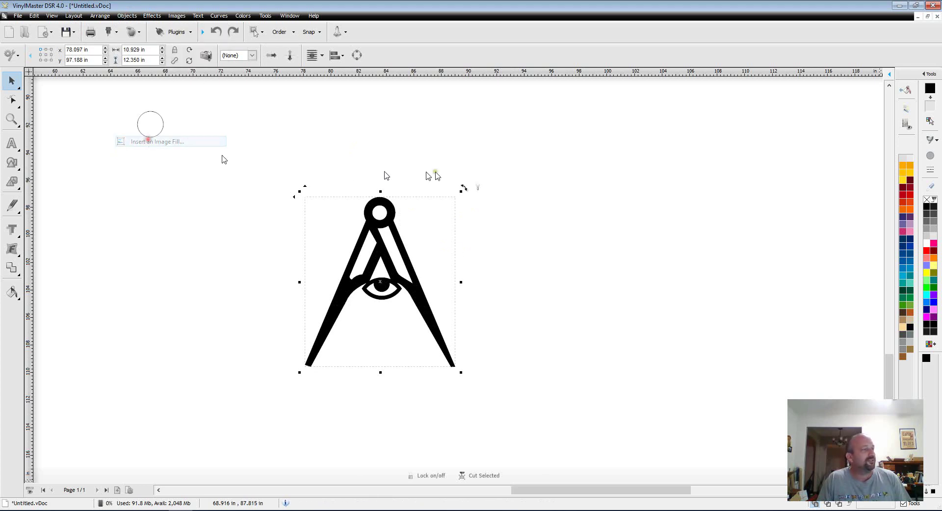
pyautogui.write('cort')
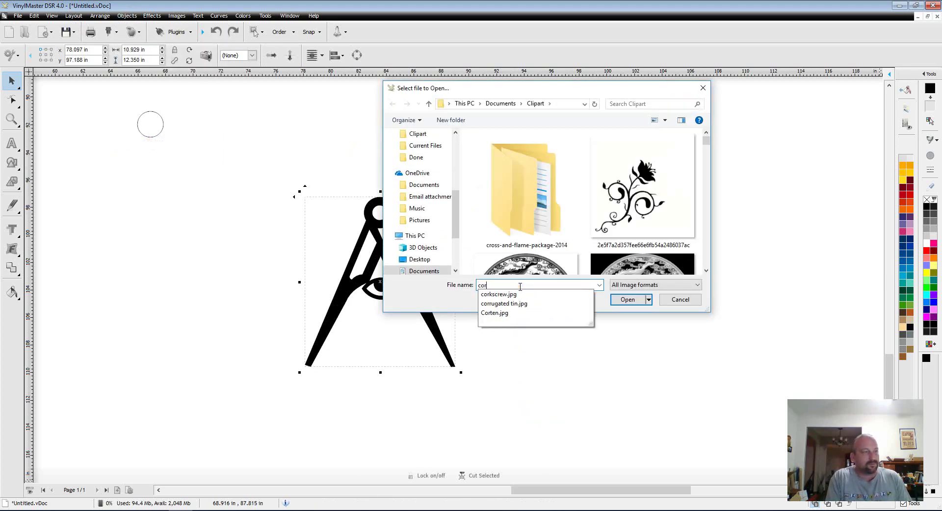
pyautogui.click(510, 297)
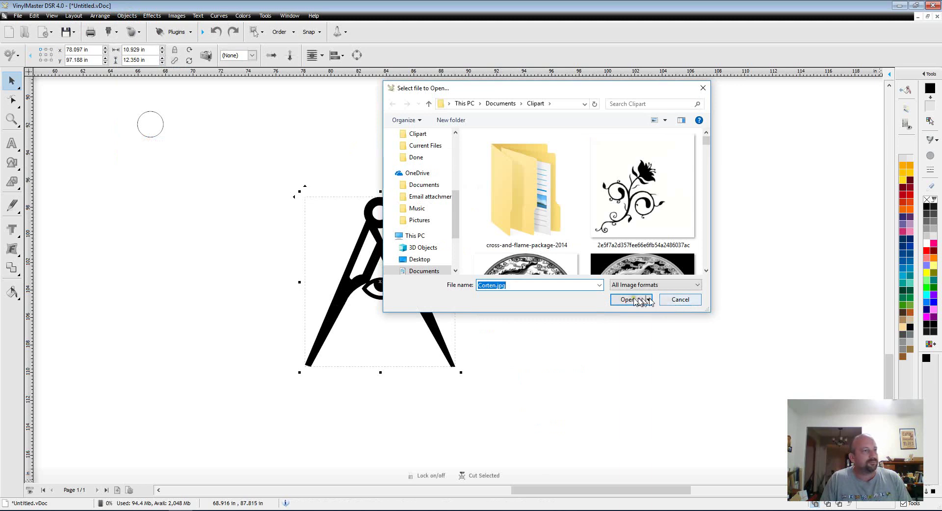
pyautogui.click(626, 300)
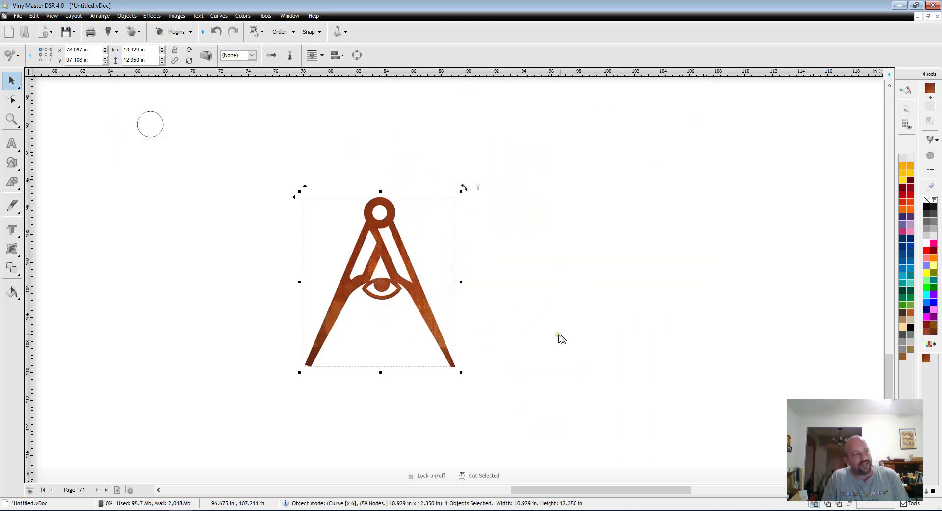
pyautogui.scroll(4, 395, 314)
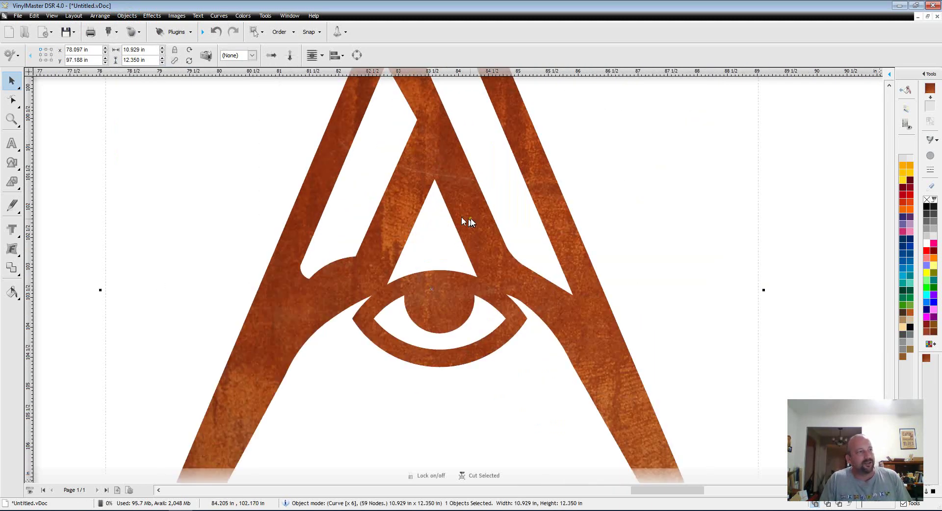
pyautogui.scroll(-6, 466, 224)
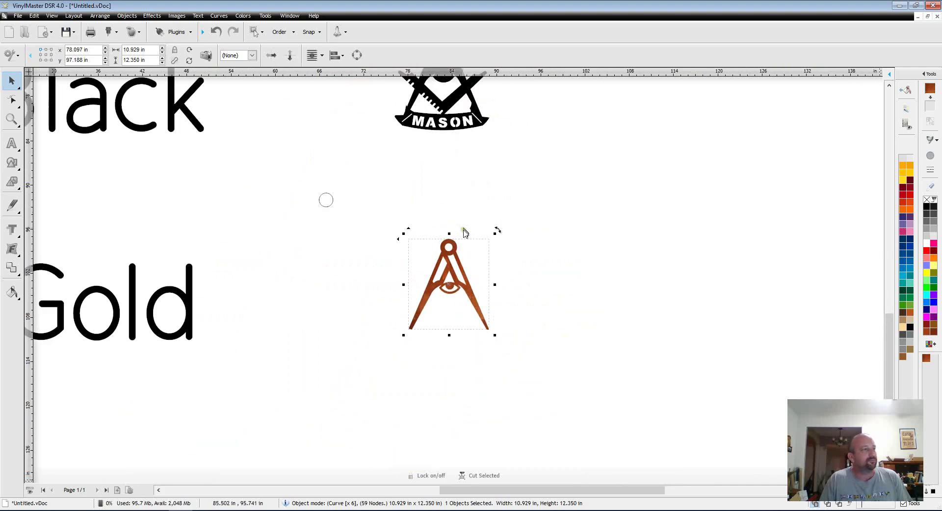
# Select the compass, the colour label texts and each emblem in turn to check them.
pyautogui.moveTo(582, 164); pyautogui.dragTo(294, 384)
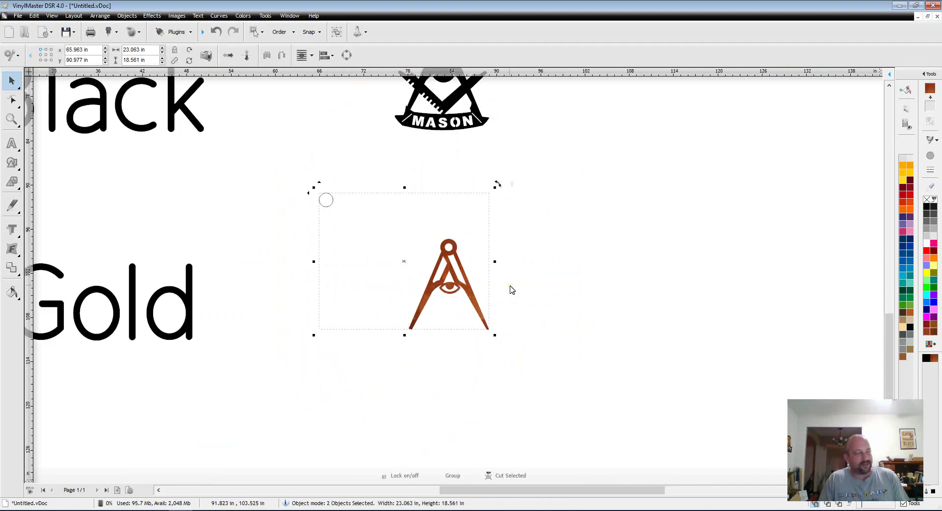
pyautogui.click(633, 265)
pyautogui.scroll(-3, 633, 265)
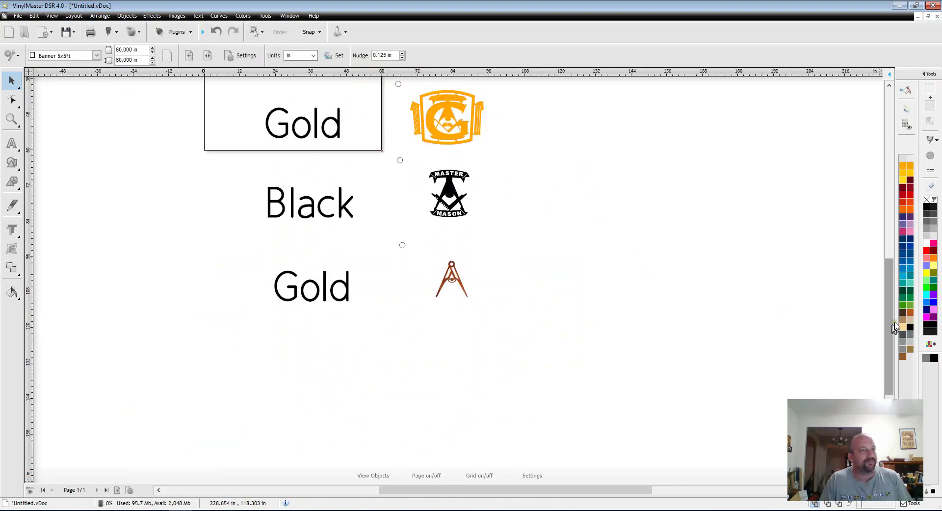
pyautogui.scroll(-3, 811, 260)
pyautogui.moveTo(314, 139); pyautogui.dragTo(417, 334)
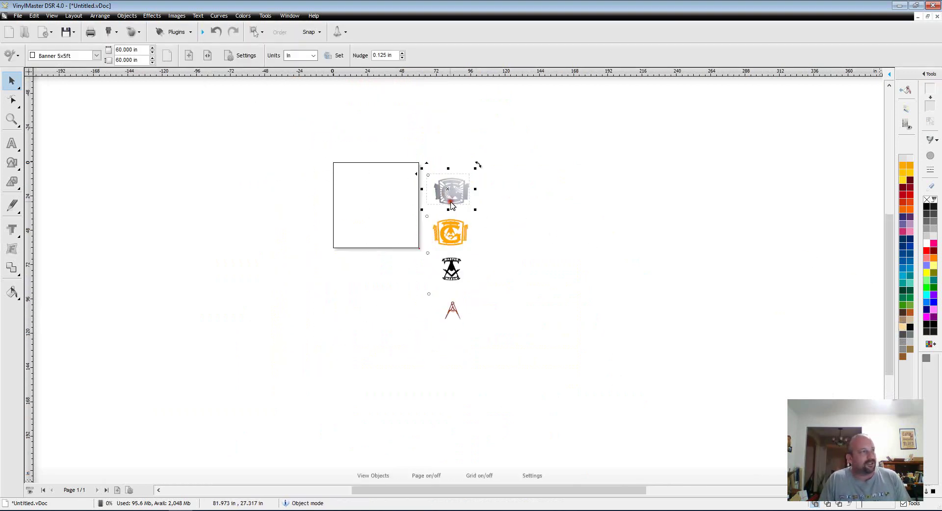
pyautogui.click(451, 238)
pyautogui.click(451, 261)
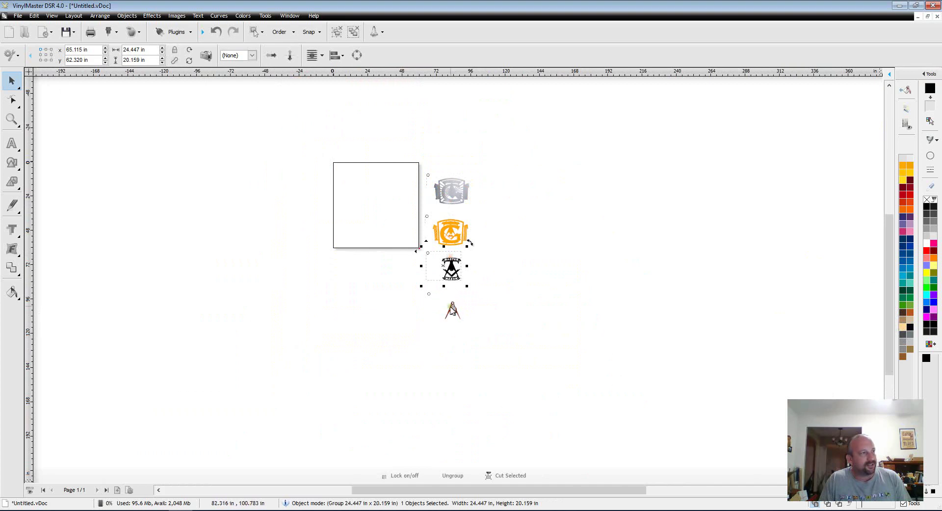
pyautogui.click(452, 310)
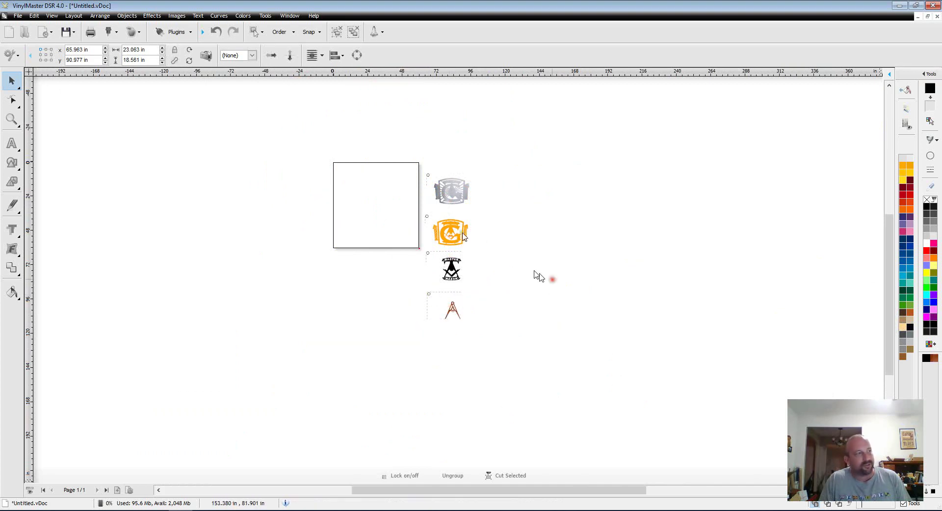
pyautogui.click(537, 275)
pyautogui.scroll(1, 436, 225)
# Drag the gold logo up onto the grey one, then lift the Master Mason badge onto it.
pyautogui.click(470, 287)
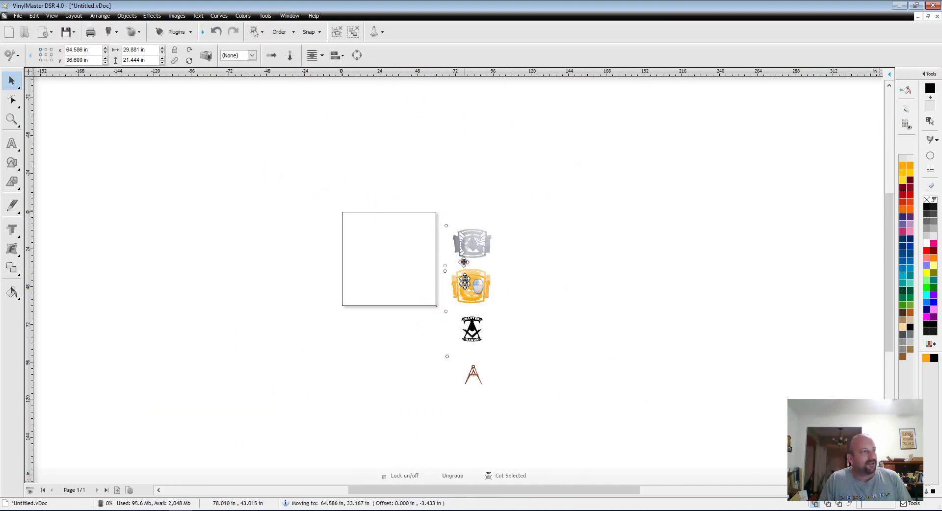
pyautogui.moveTo(470, 287); pyautogui.dragTo(470, 256)
pyautogui.scroll(1, 470, 255)
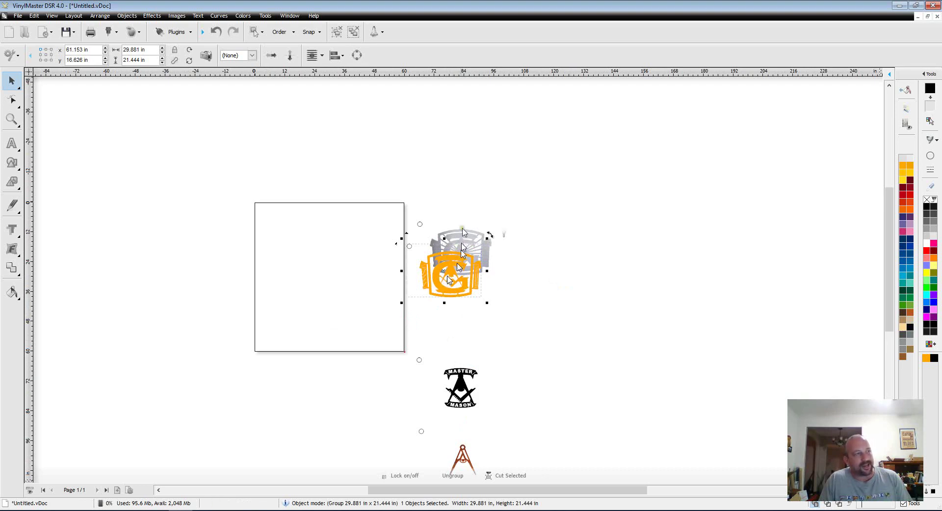
pyautogui.click(456, 397)
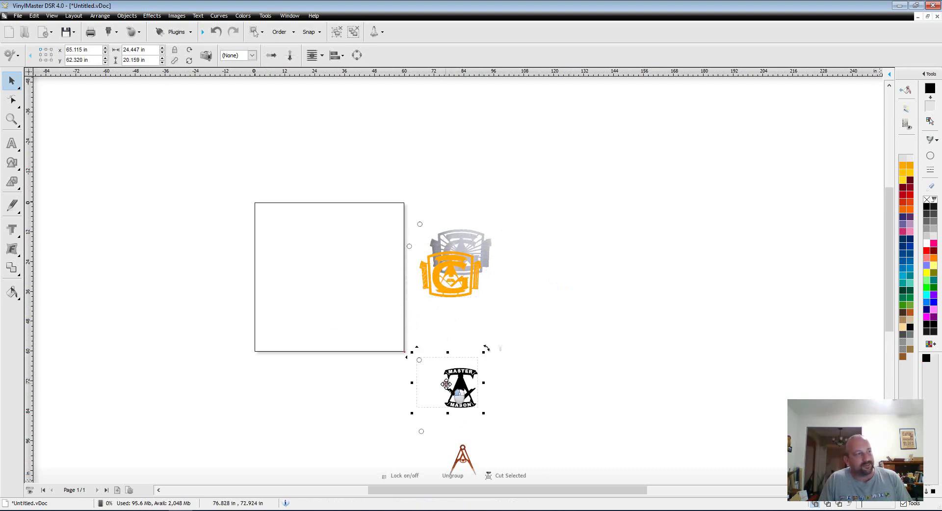
pyautogui.moveTo(442, 383); pyautogui.dragTo(428, 294)
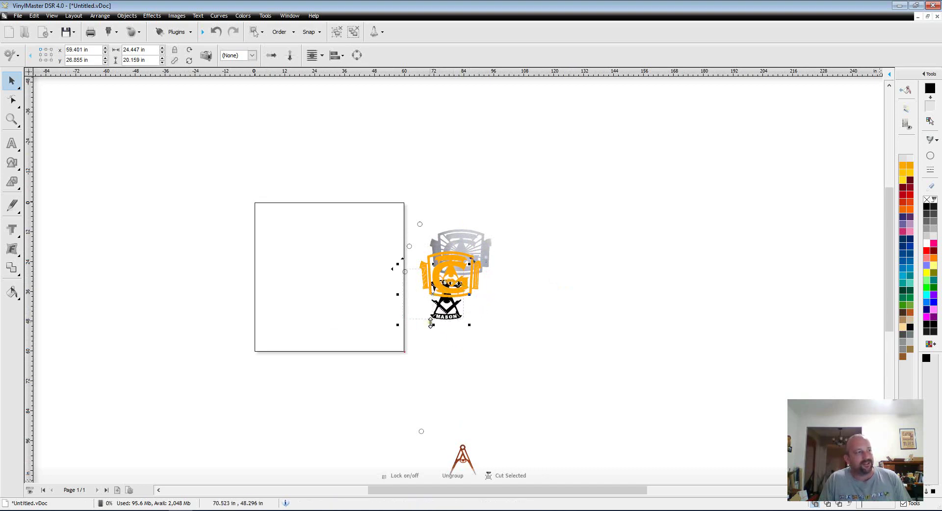
# Move the Master Mason badge Forward One layer and drag the compass graphic onto it.
pyautogui.rightClick(444, 317)
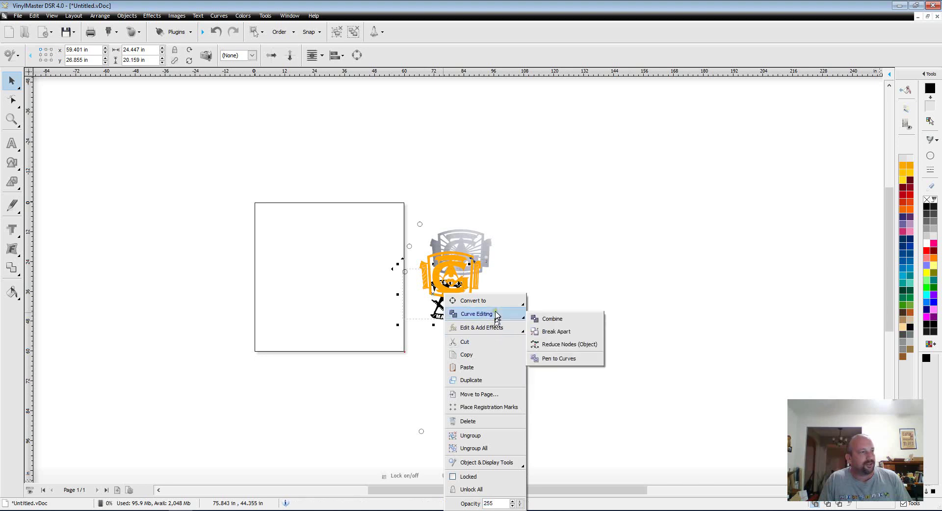
pyautogui.moveTo(499, 462)
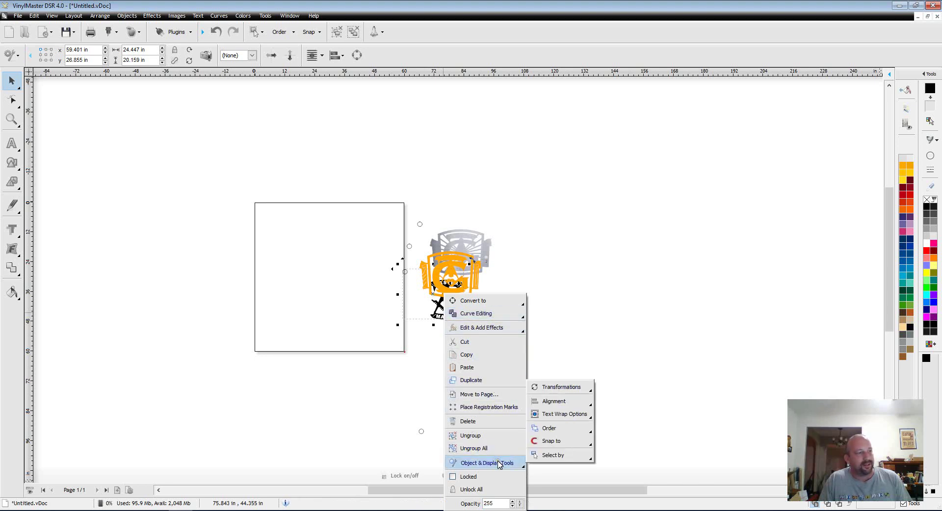
pyautogui.moveTo(559, 431)
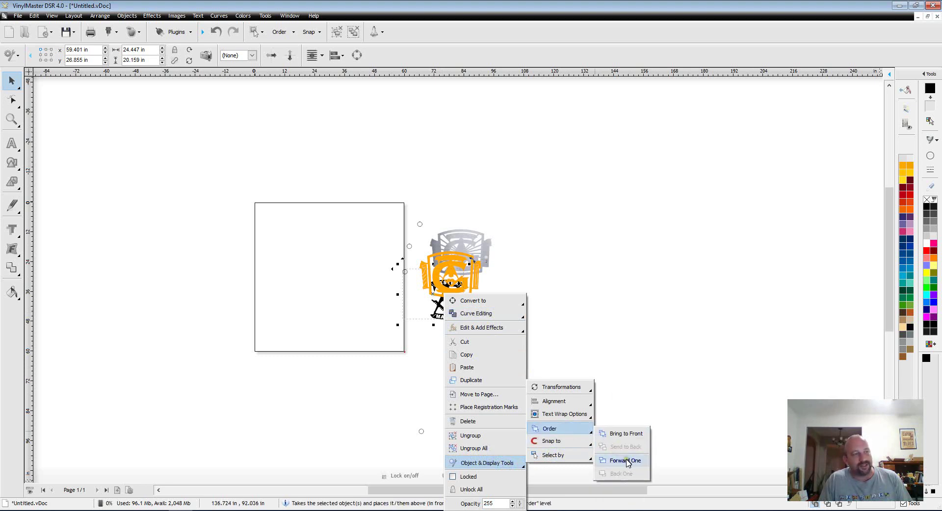
pyautogui.click(533, 251)
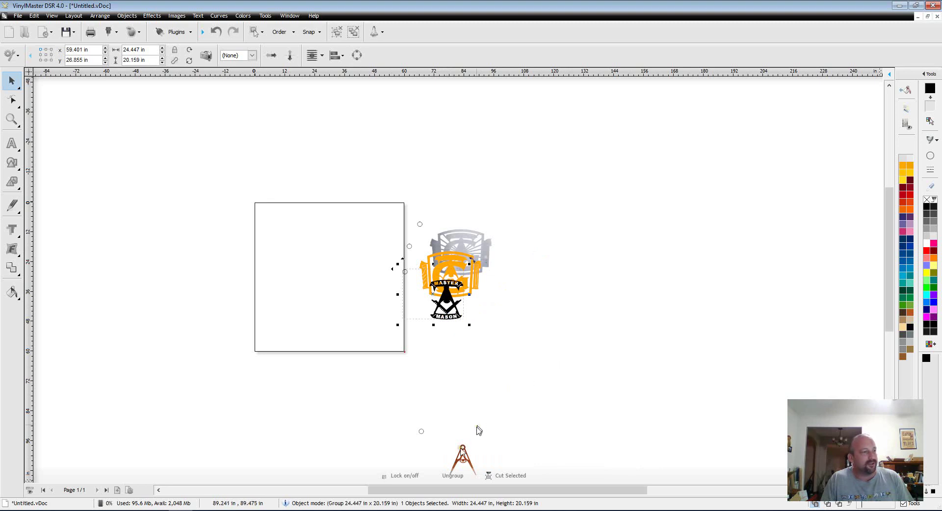
pyautogui.moveTo(463, 459); pyautogui.dragTo(435, 320)
pyautogui.scroll(2, 436, 320)
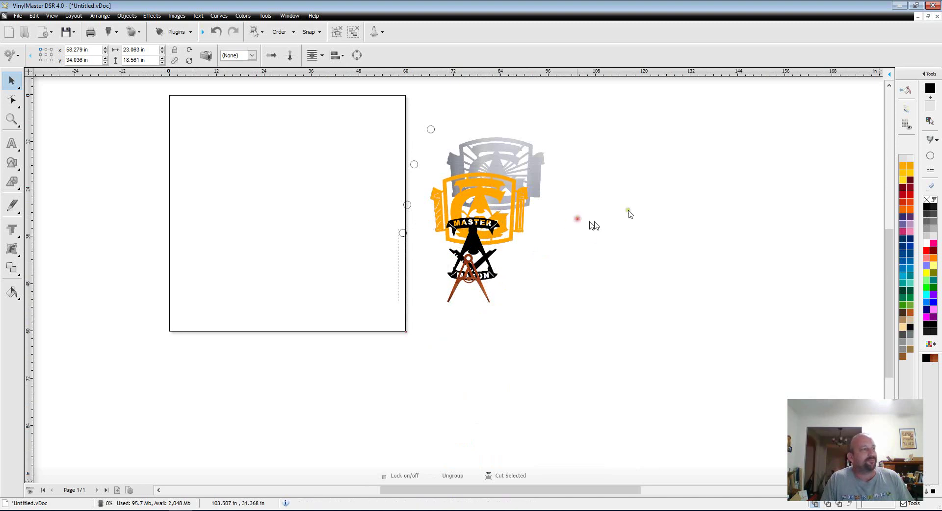
# Select the grey, gold, Master Mason and compass parts together, with the window restored and moved left.
pyautogui.click(627, 210)
pyautogui.scroll(-1, 638, 212)
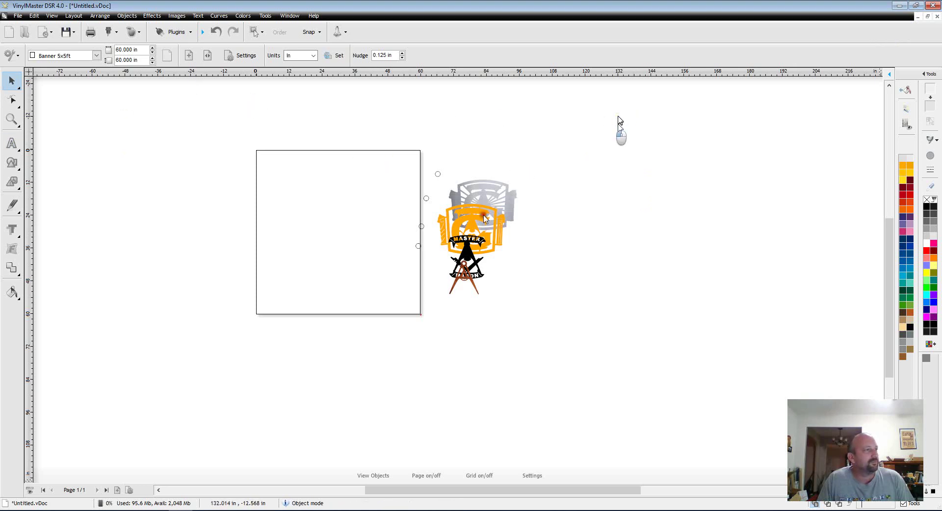
pyautogui.moveTo(618, 117); pyautogui.dragTo(294, 370)
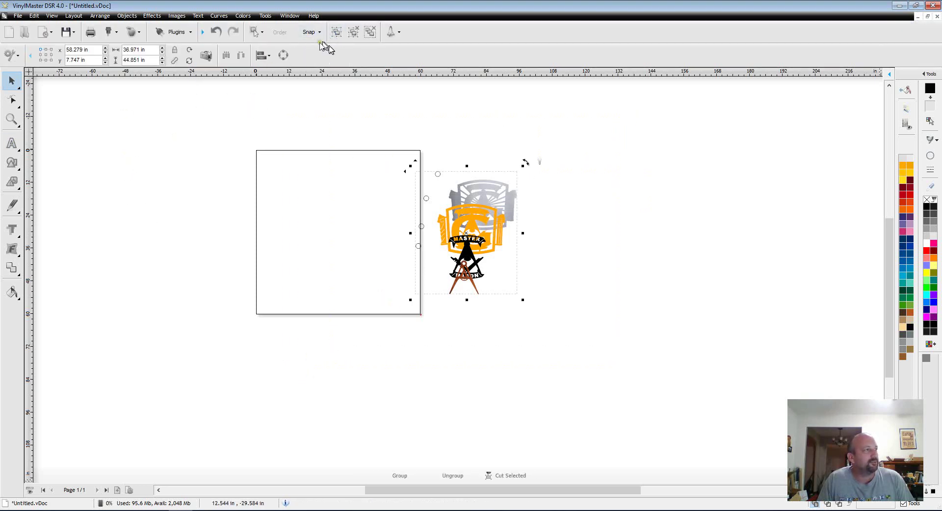
pyautogui.click(263, 55)
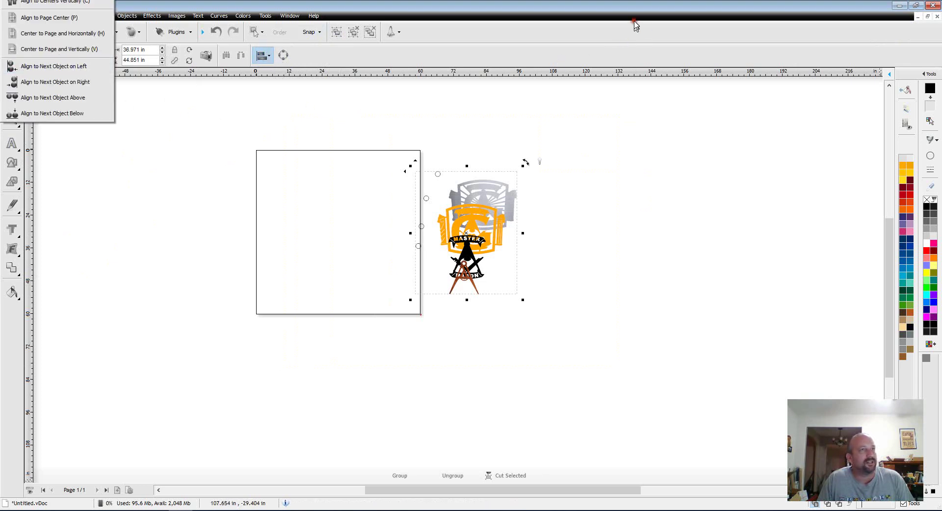
pyautogui.click(916, 5)
pyautogui.moveTo(550, 89); pyautogui.dragTo(427, 76)
# Back in full screen, align the four parts to their tops and horizontal centres.
pyautogui.click(596, 302)
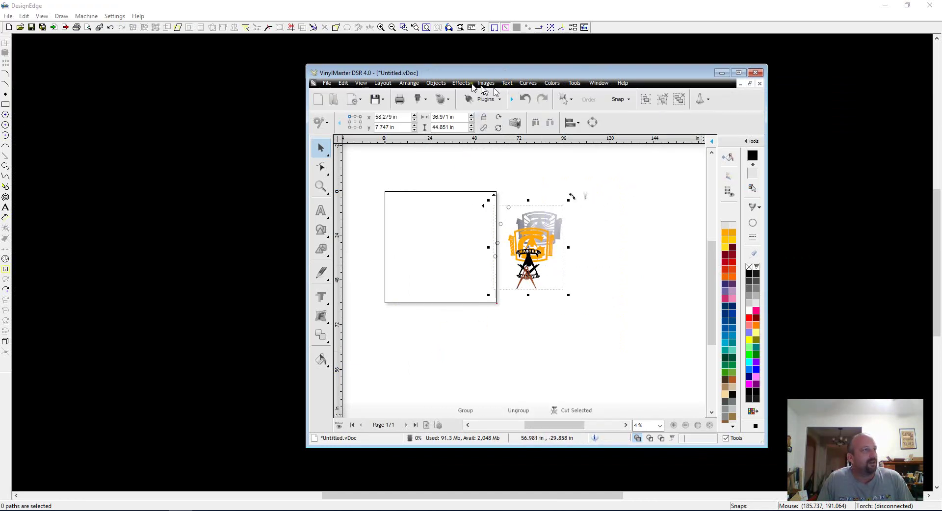
pyautogui.click(574, 123)
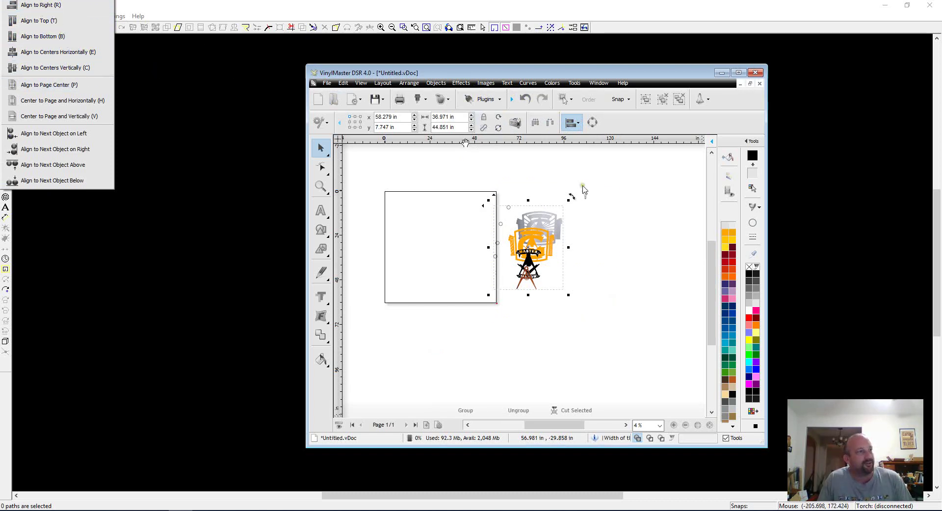
pyautogui.click(611, 209)
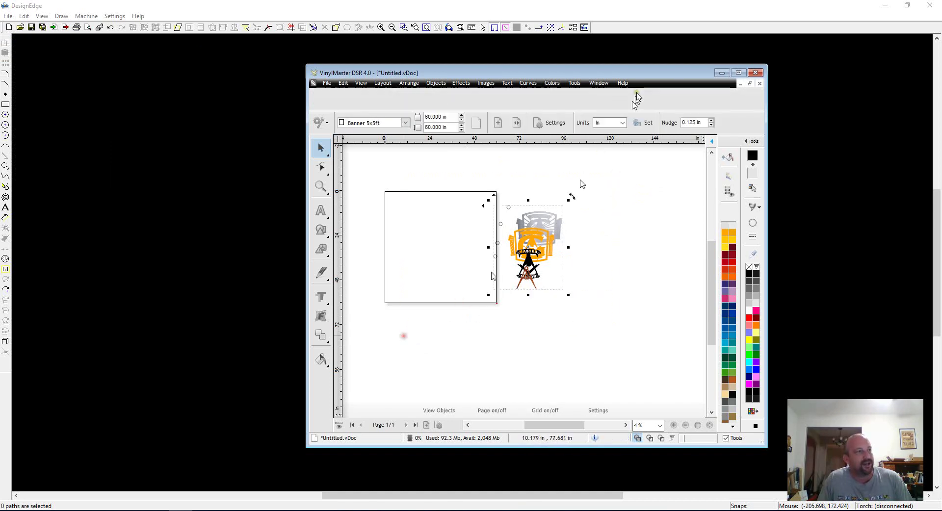
pyautogui.click(739, 73)
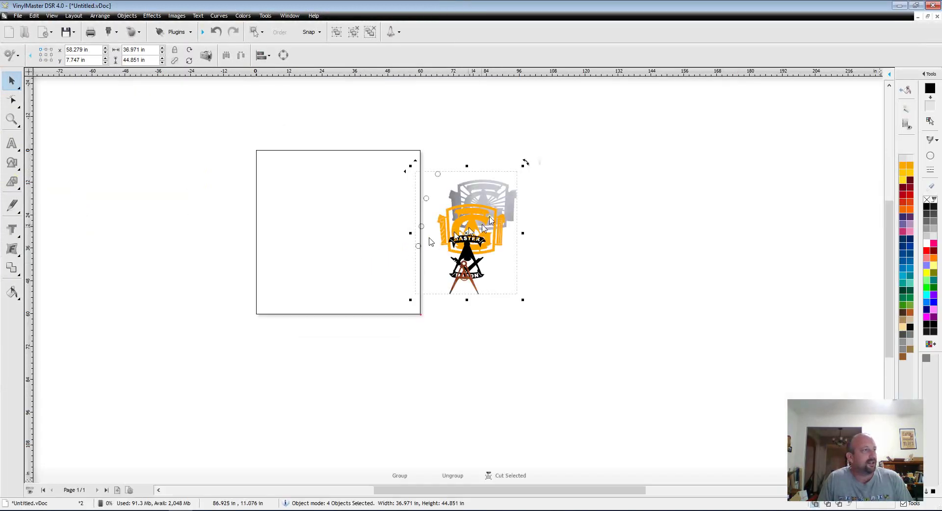
pyautogui.press('t')
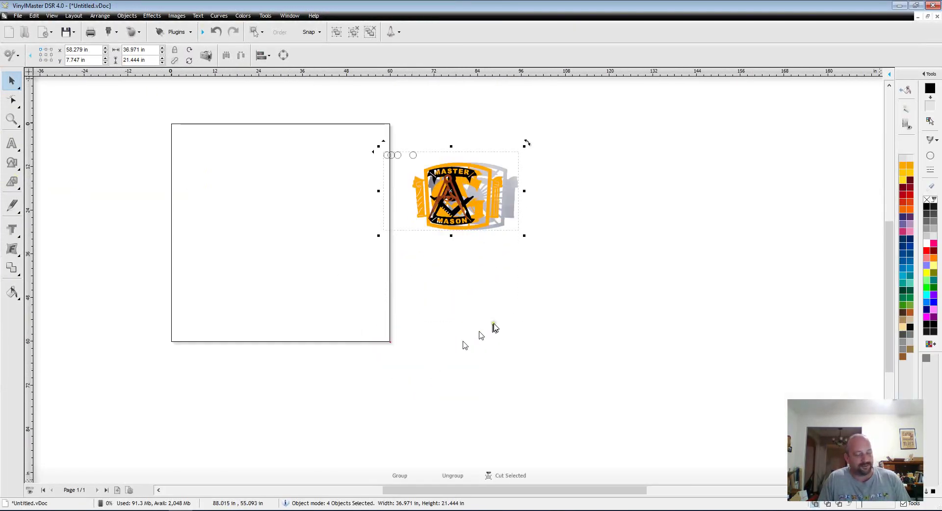
pyautogui.press('c')
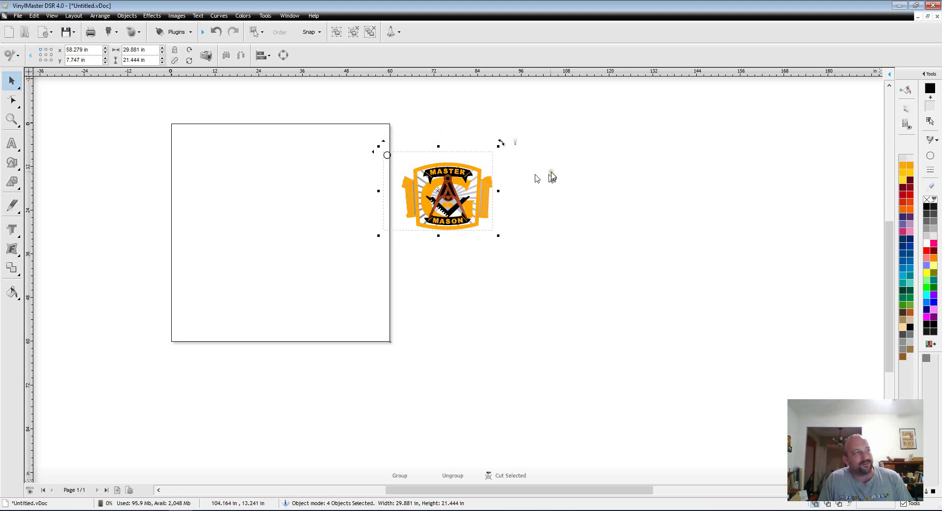
# Ungroup the emblem and select the small circle object beside it.
pyautogui.click(521, 199)
pyautogui.scroll(5, 448, 189)
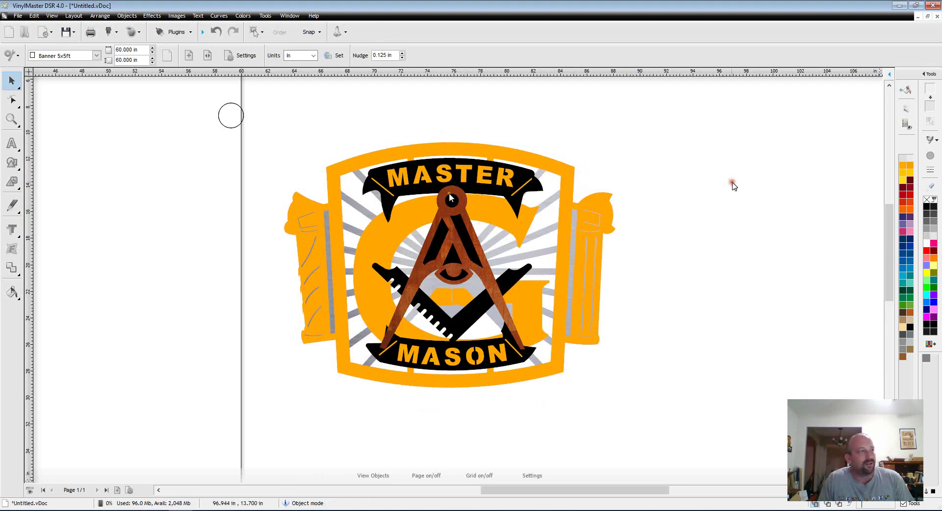
pyautogui.scroll(-5, 216, 108)
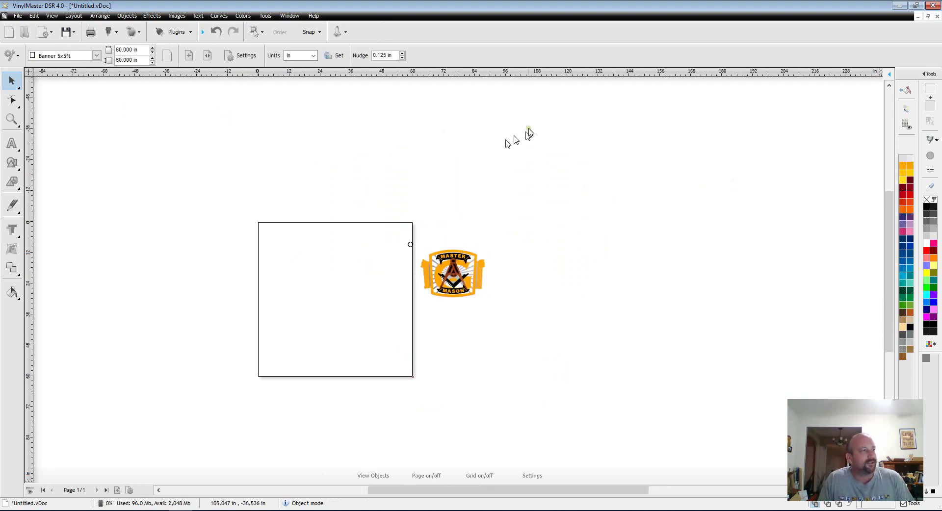
pyautogui.moveTo(705, 145); pyautogui.dragTo(282, 331)
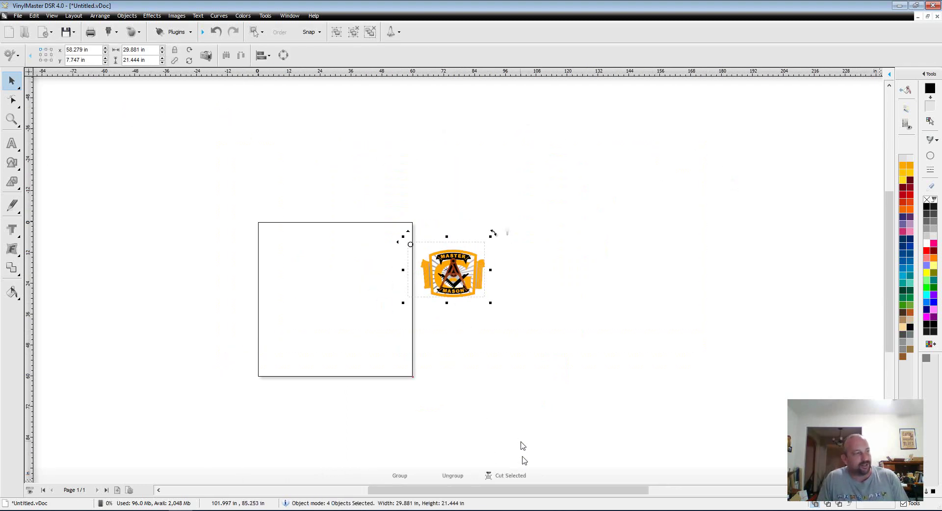
pyautogui.click(452, 478)
pyautogui.click(380, 251)
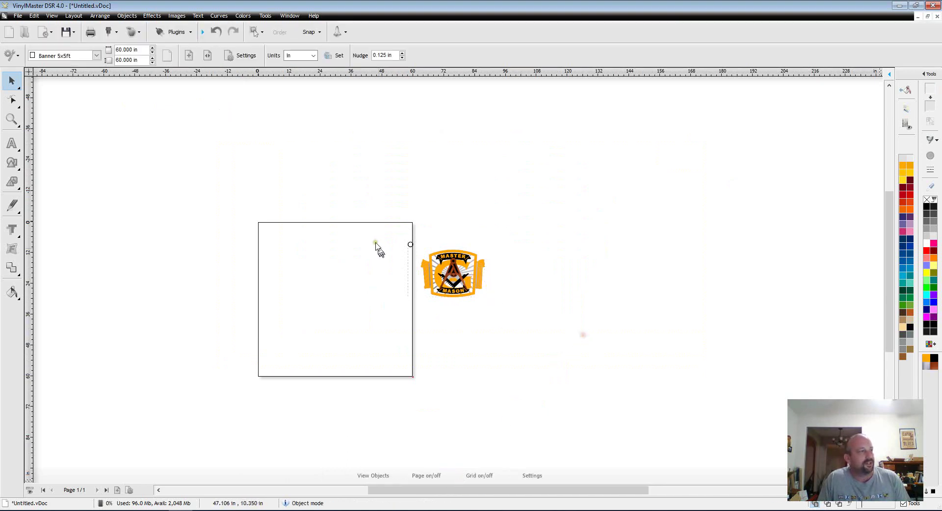
pyautogui.moveTo(378, 233); pyautogui.dragTo(425, 261)
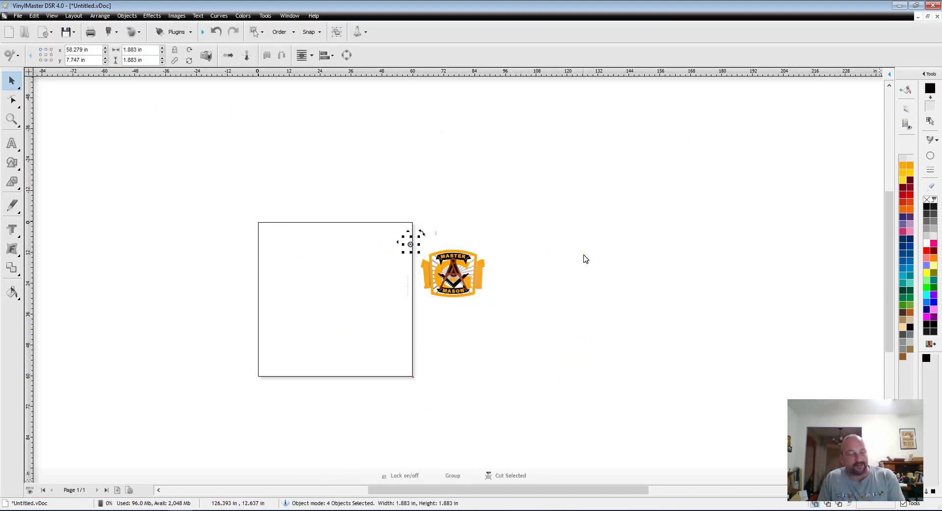
# Regroup the emblem parts into a single object.
pyautogui.moveTo(595, 195); pyautogui.dragTo(349, 380)
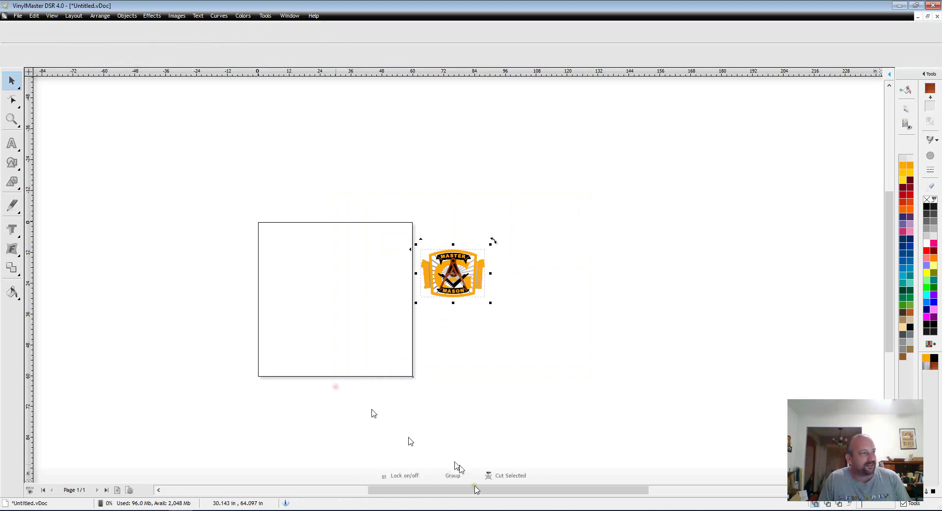
pyautogui.click(453, 476)
pyautogui.click(505, 358)
pyautogui.scroll(5, 472, 280)
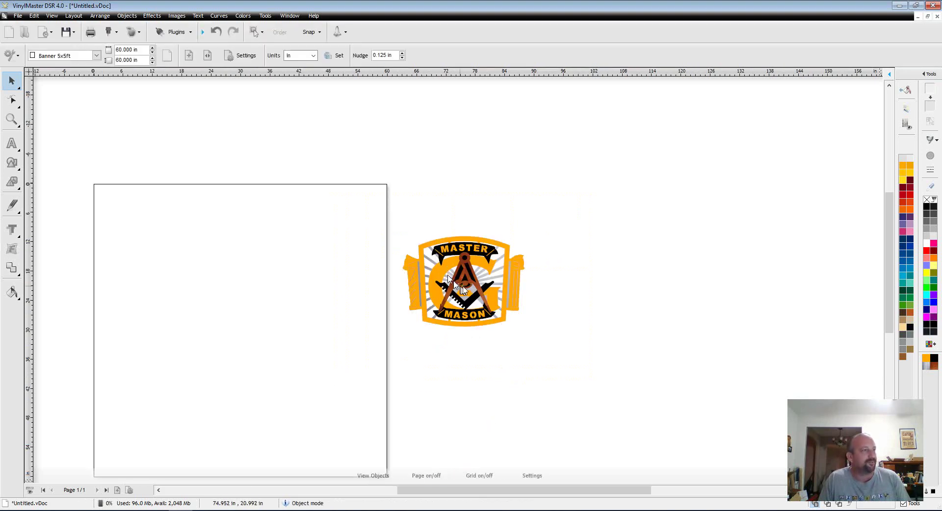
pyautogui.scroll(1, 473, 281)
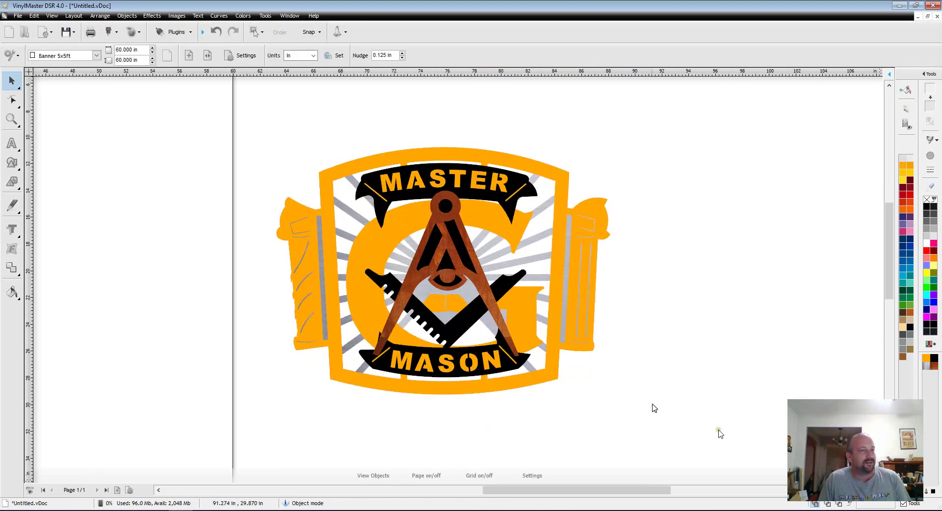
# Preview the design in cut-colour outline view, then return to the filled view.
pyautogui.click(826, 505)
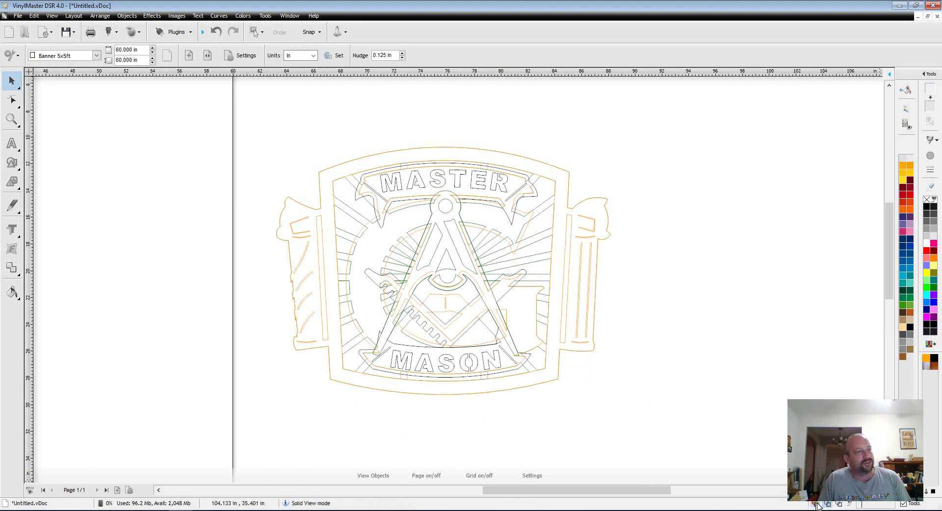
pyautogui.click(815, 504)
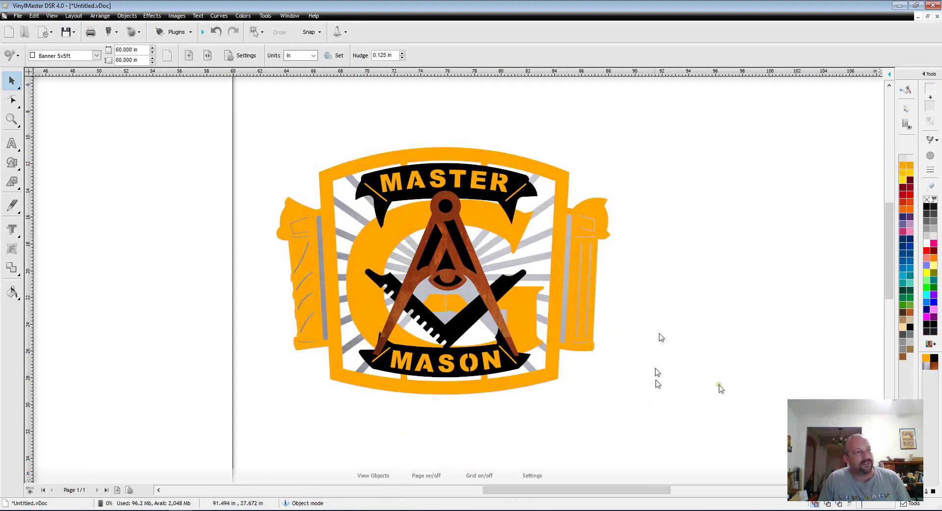
pyautogui.scroll(-4, 663, 318)
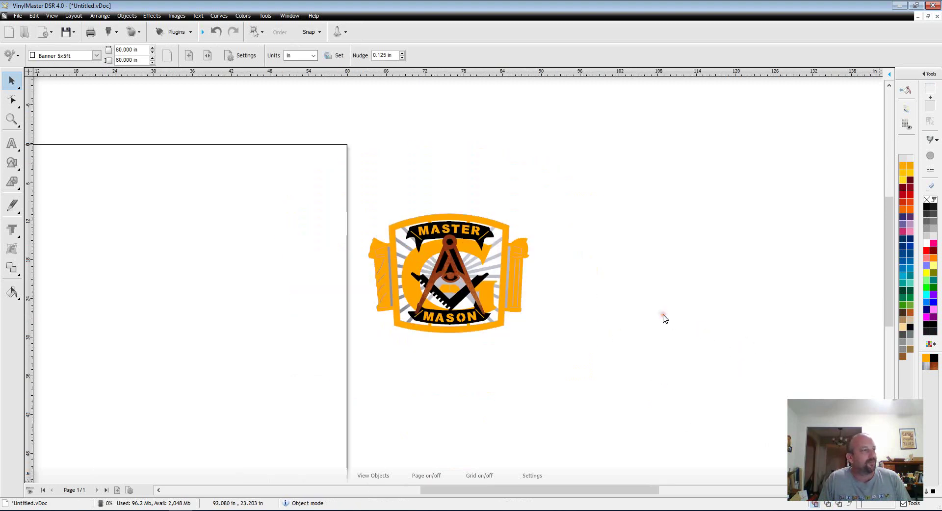
pyautogui.scroll(1, 638, 334)
pyautogui.scroll(-2, 451, 276)
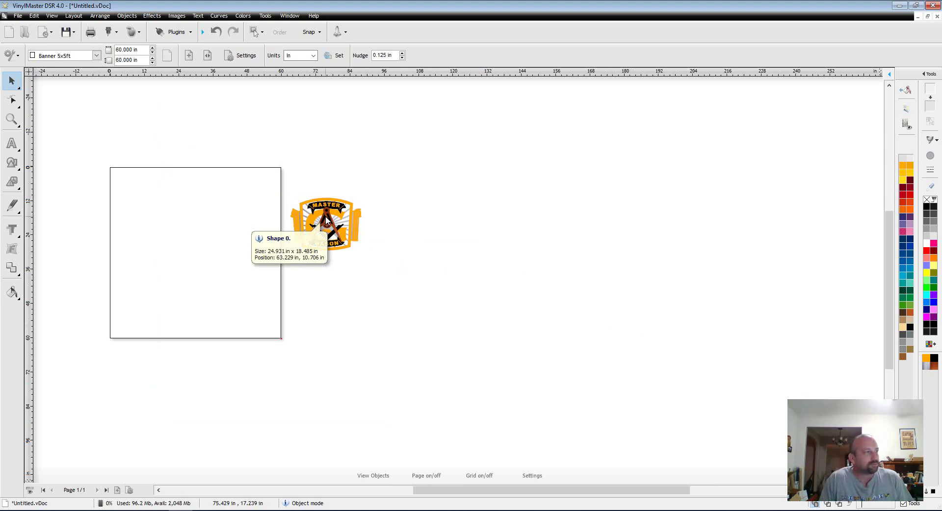
# Import the Brick Wall.jpg file with Ctrl+I.
pyautogui.click(111, 140)
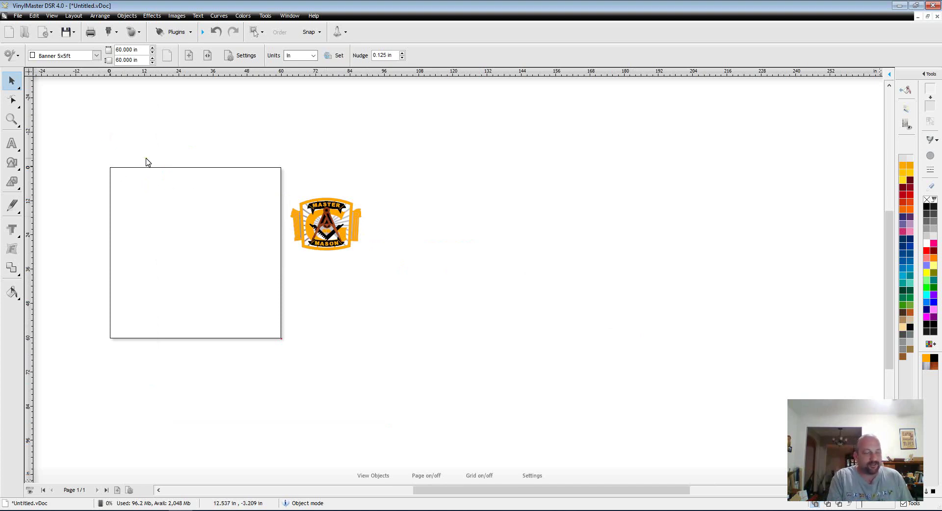
pyautogui.hotkey('ctrl', 'i')
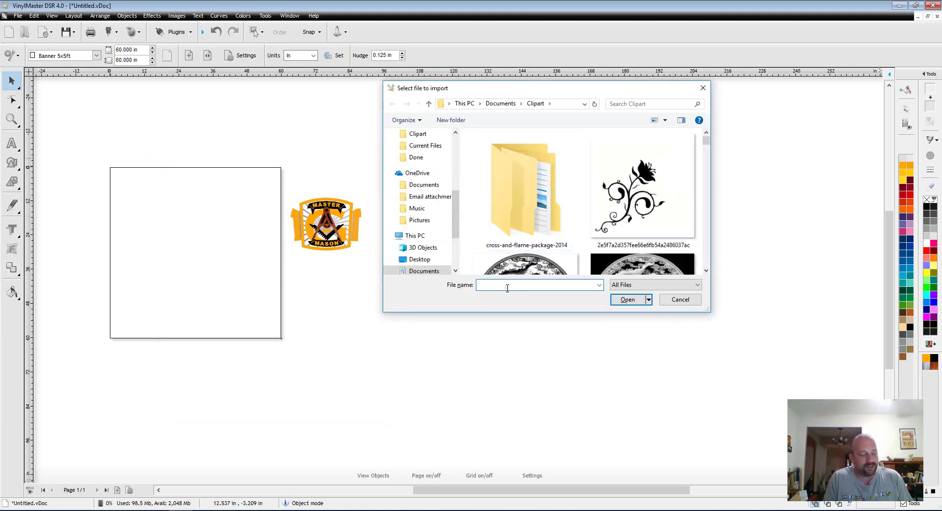
pyautogui.write('ic')
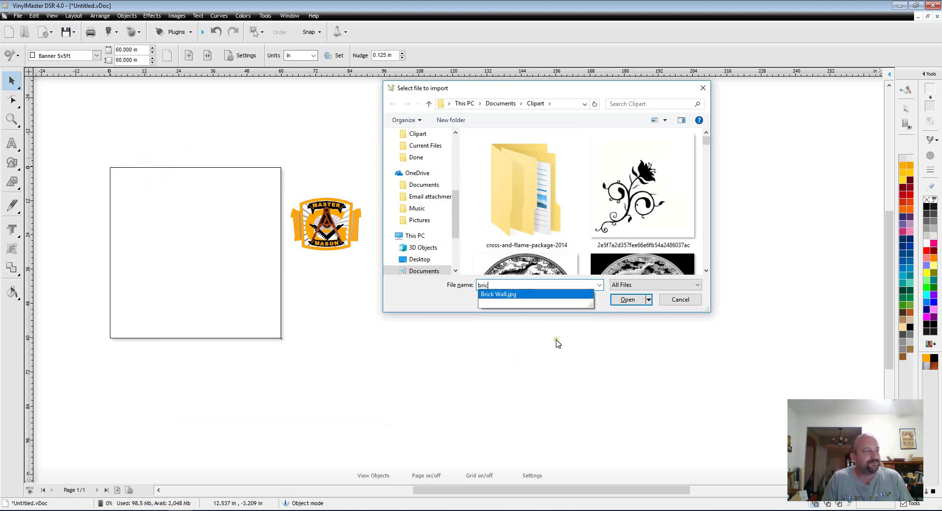
pyautogui.click(498, 294)
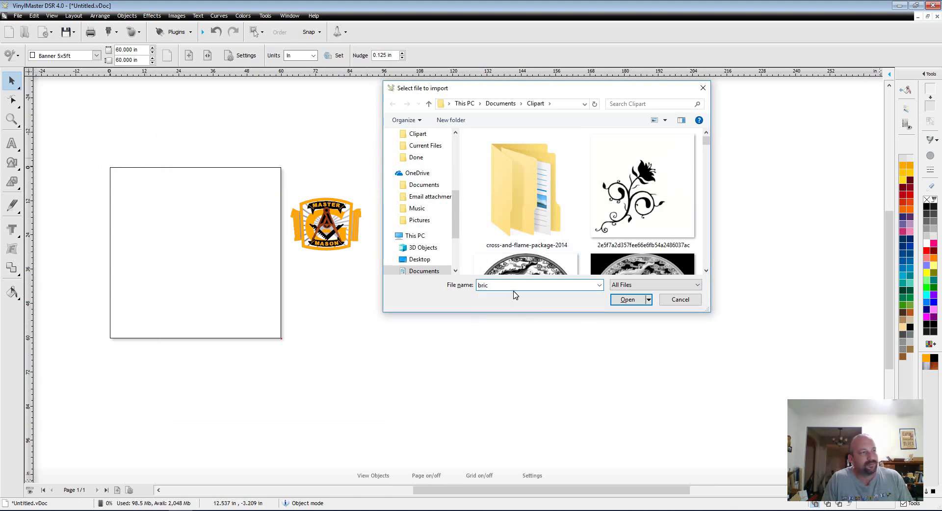
pyautogui.click(635, 301)
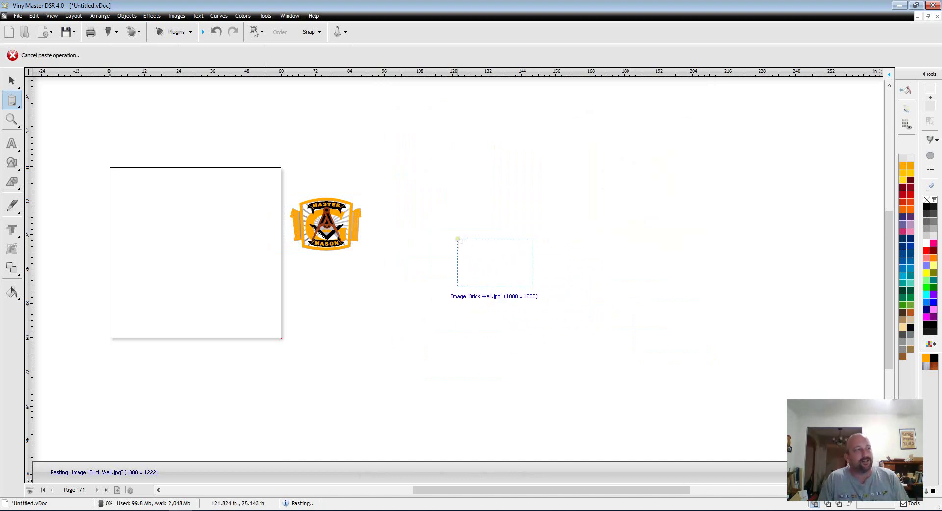
# Place the brick wall image on the canvas beside the emblem and select it.
pyautogui.click(409, 217)
pyautogui.click(532, 299)
pyautogui.scroll(5, 458, 255)
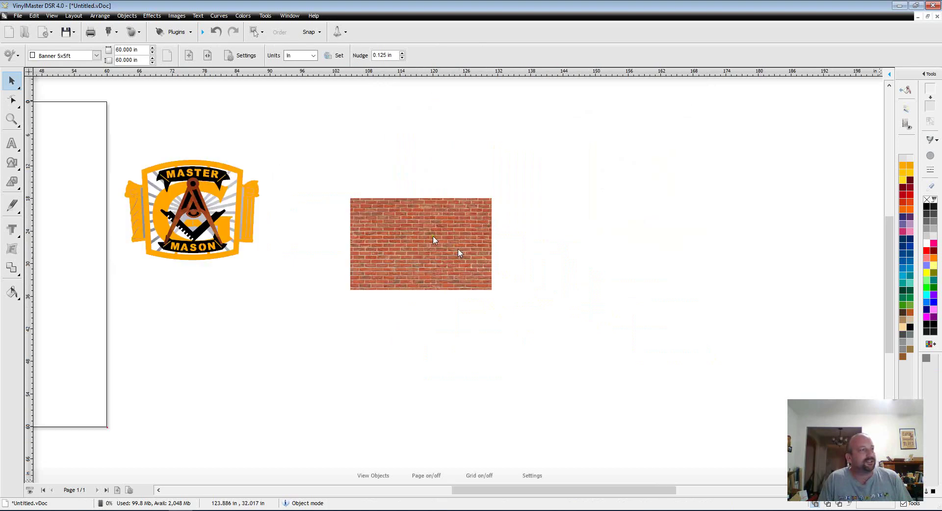
pyautogui.click(503, 306)
pyautogui.scroll(5, 506, 299)
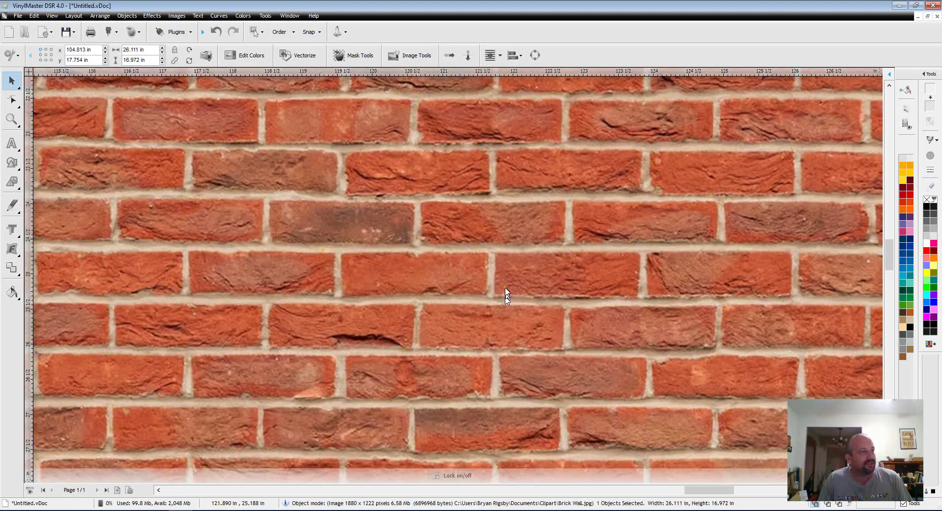
# Resize the brick wall image to 120 inches wide, making it 78 inches tall.
pyautogui.scroll(-10, 505, 291)
pyautogui.click(523, 285)
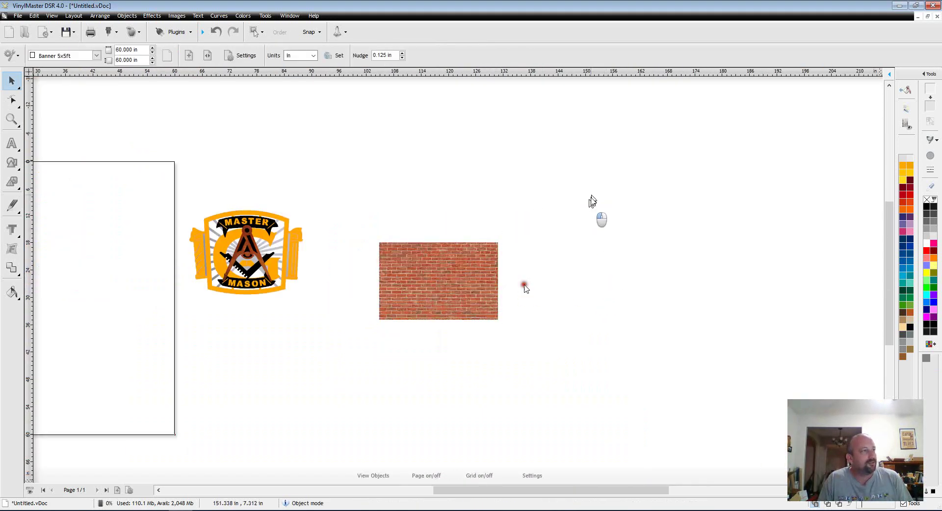
pyautogui.moveTo(589, 204); pyautogui.dragTo(430, 371)
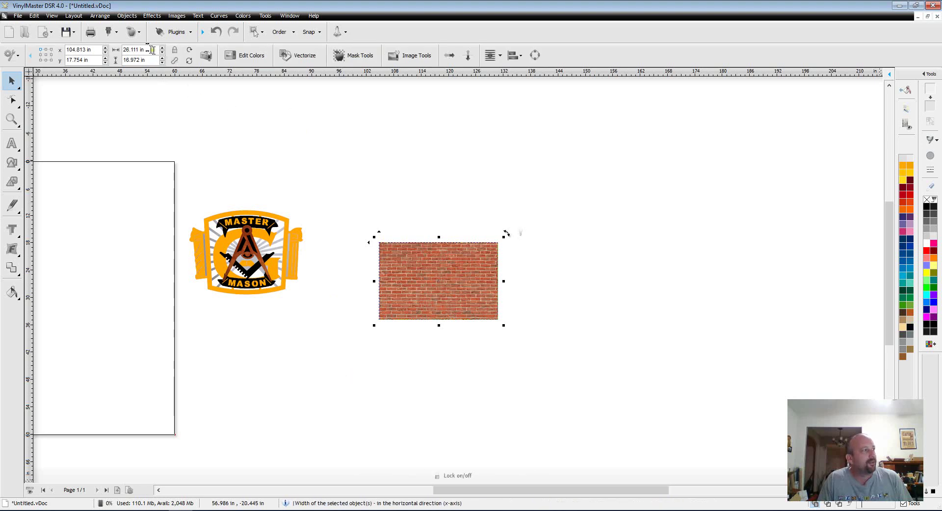
pyautogui.click(133, 50)
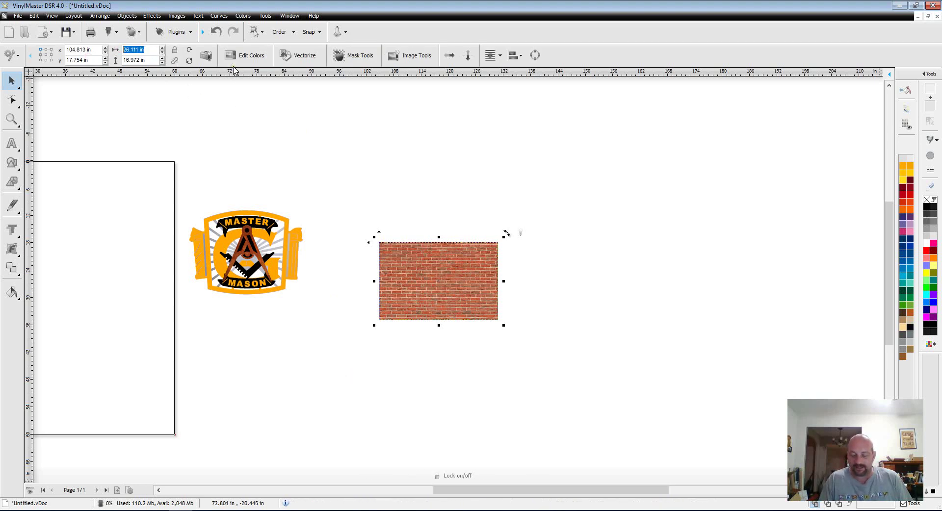
pyautogui.press('Return')
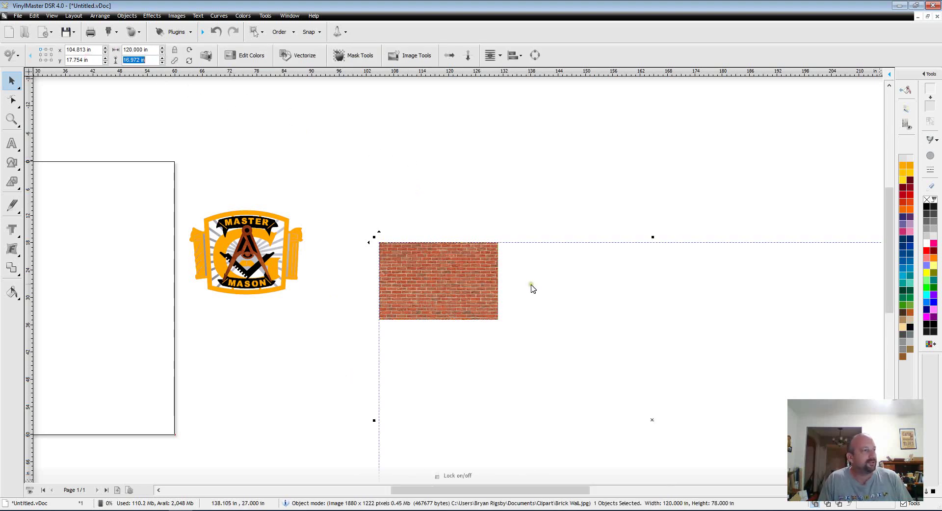
# Select the Master Mason emblem, then reselect the brick wall image.
pyautogui.click(625, 208)
pyautogui.scroll(-2, 712, 319)
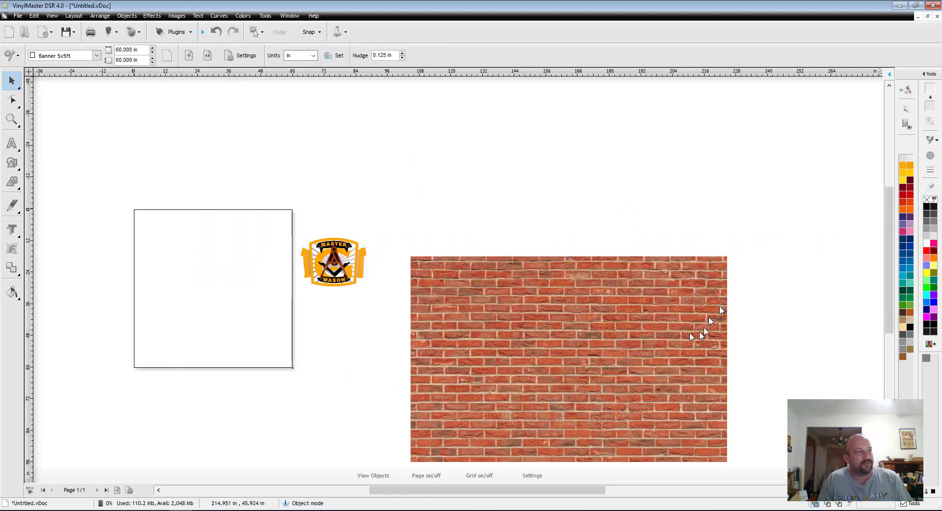
pyautogui.moveTo(393, 203); pyautogui.dragTo(340, 302)
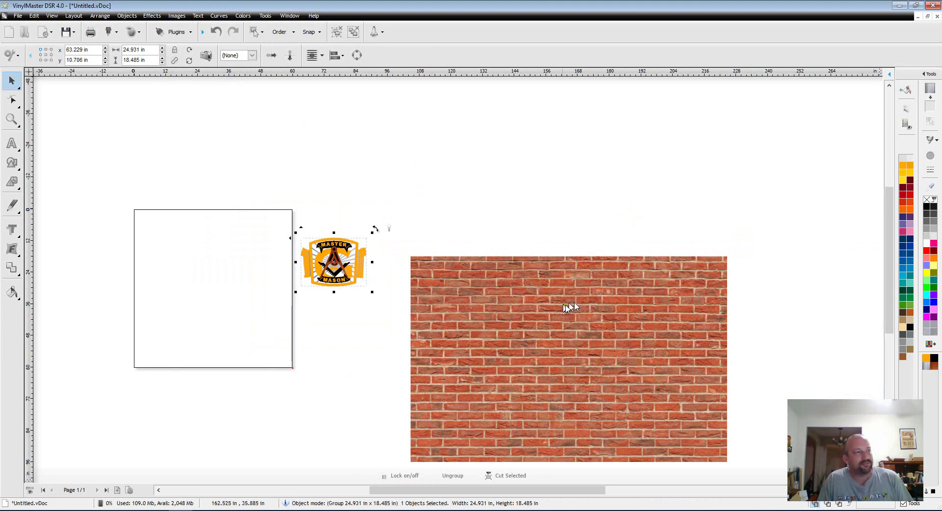
pyautogui.click(561, 339)
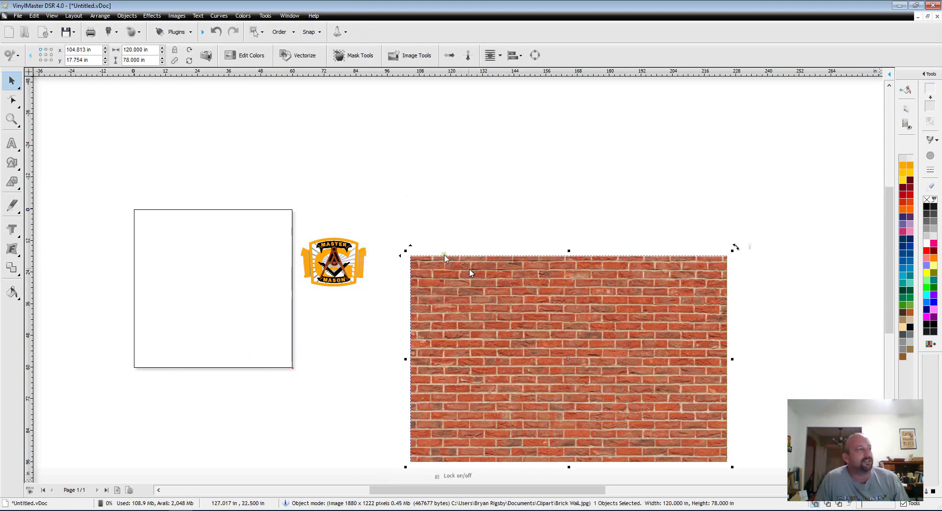
# Move the Master Mason emblem onto the brick wall, bring it to front, and shift it right.
pyautogui.moveTo(402, 178); pyautogui.dragTo(271, 333)
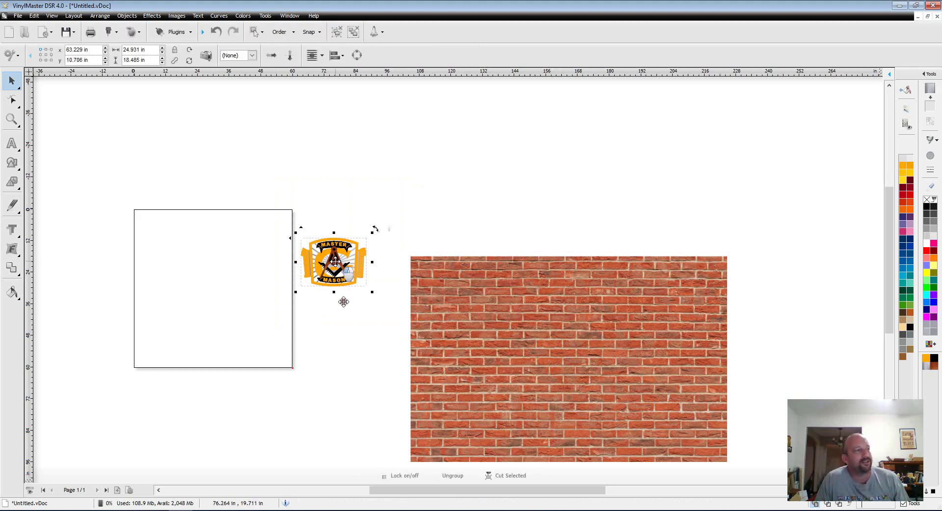
pyautogui.moveTo(343, 302); pyautogui.dragTo(491, 358)
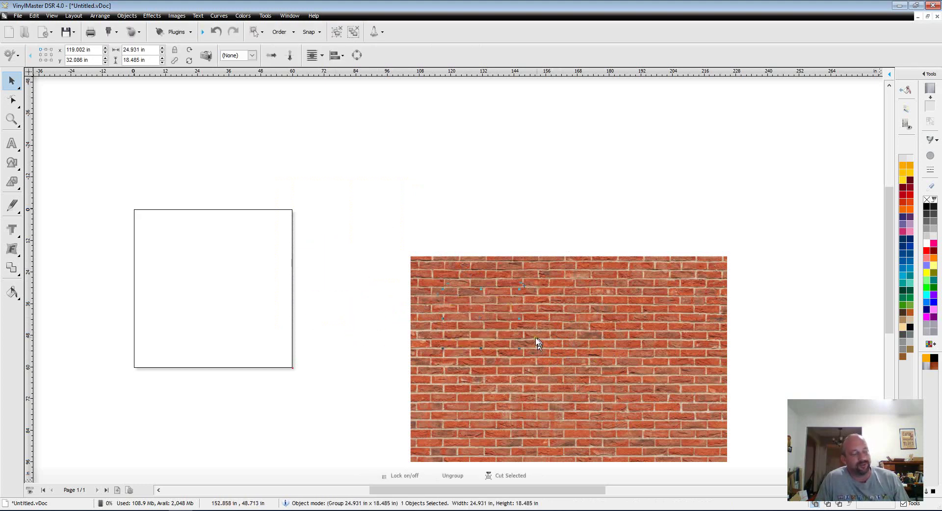
pyautogui.hotkey('shift', 'pageup')
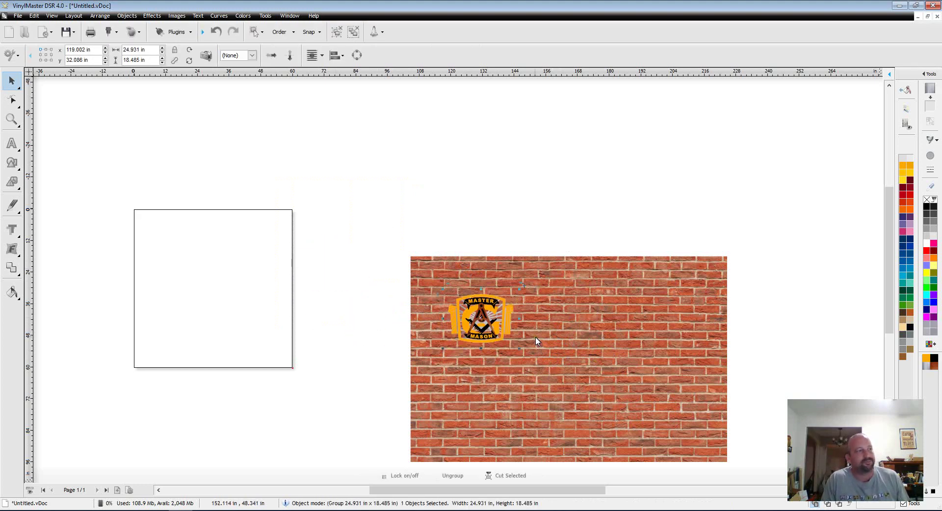
pyautogui.scroll(4, 491, 324)
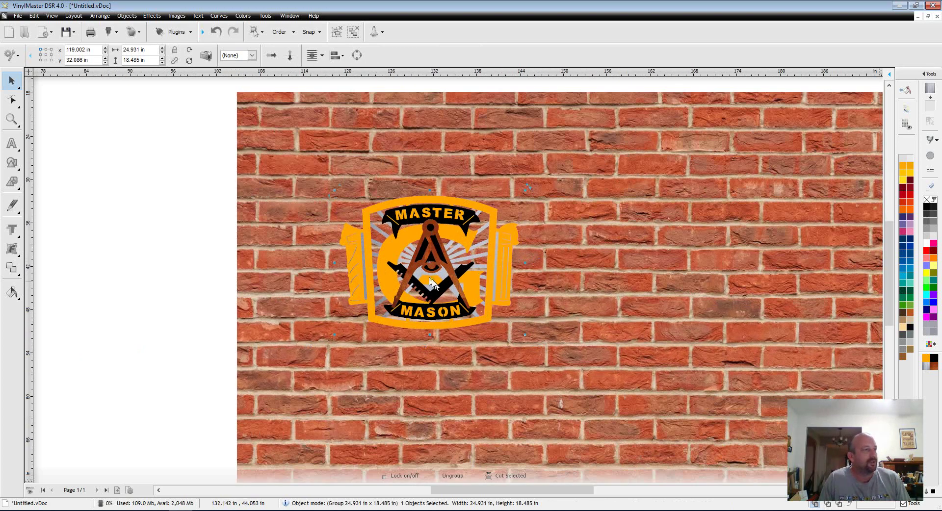
pyautogui.moveTo(429, 263); pyautogui.dragTo(484, 248)
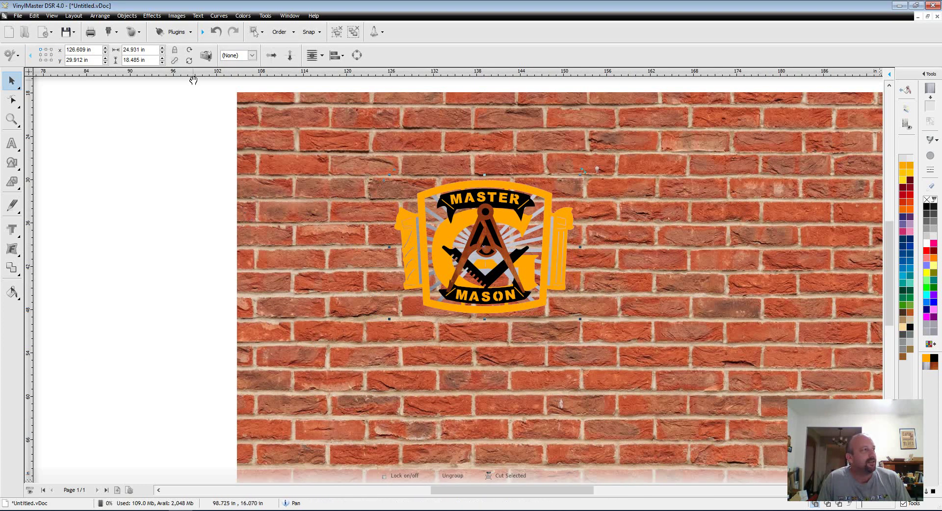
# Add a Soft Shadow effect to the emblem with a 1% offset.
pyautogui.click(146, 19)
pyautogui.moveTo(179, 95)
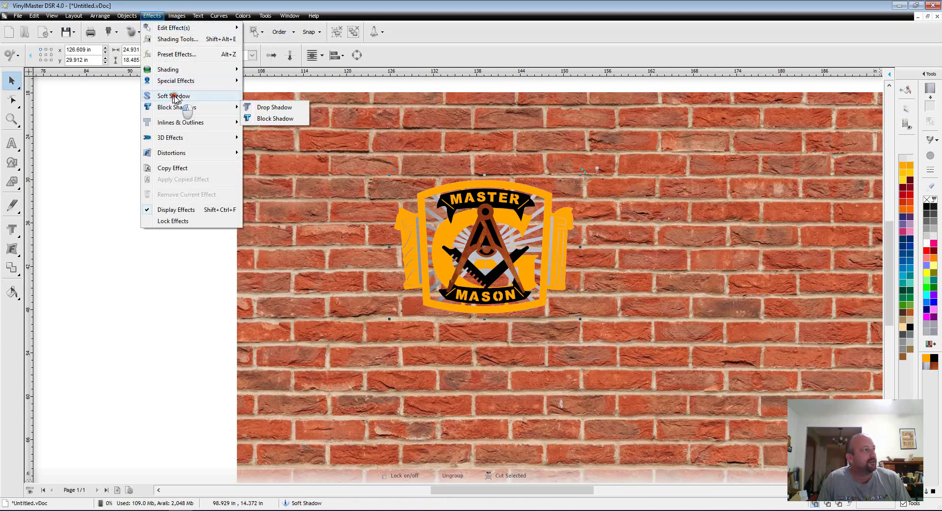
pyautogui.click(268, 105)
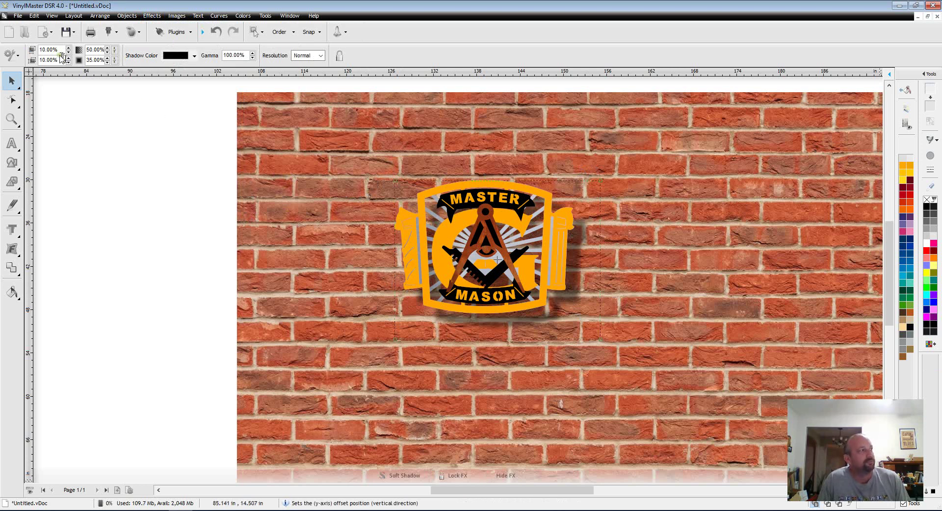
pyautogui.click(49, 50)
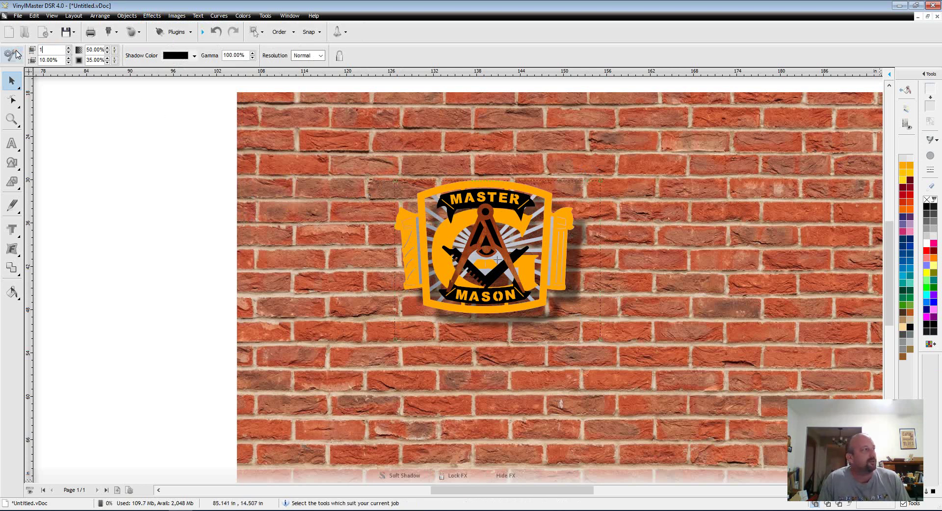
pyautogui.press('Return')
# Set the shadow intensity to 80% and the lower shadow field to 32%.
pyautogui.click(102, 49)
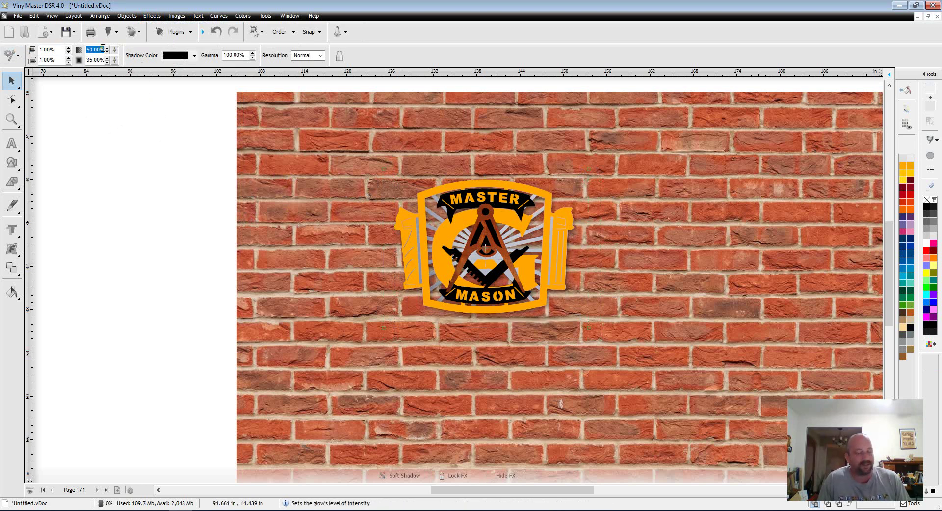
pyautogui.write('80')
pyautogui.press('Tab')
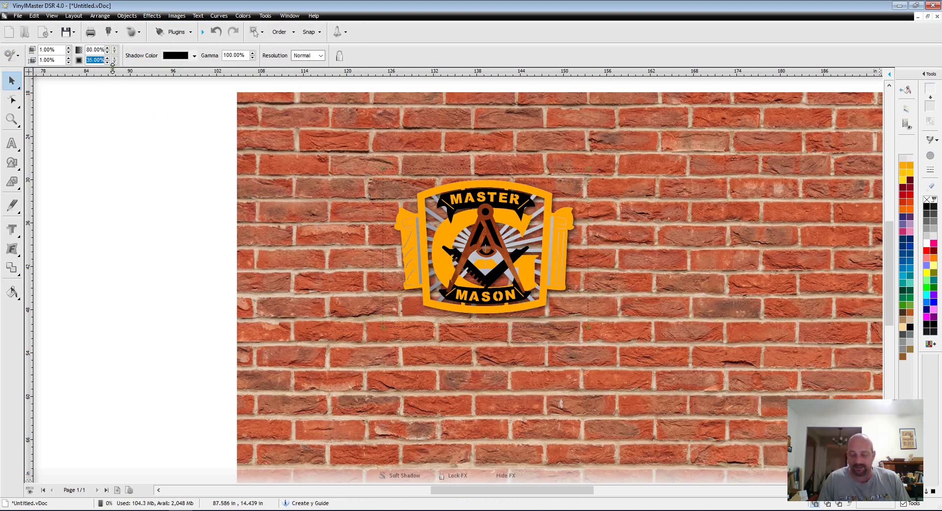
pyautogui.write('32')
pyautogui.press('Tab')
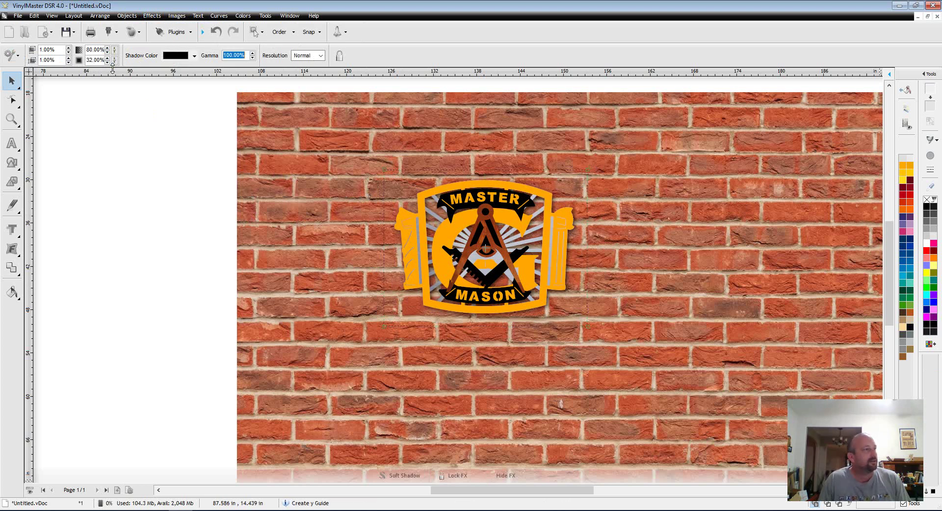
# Deselect the emblem and inspect its shadow on the bricks.
pyautogui.click(164, 153)
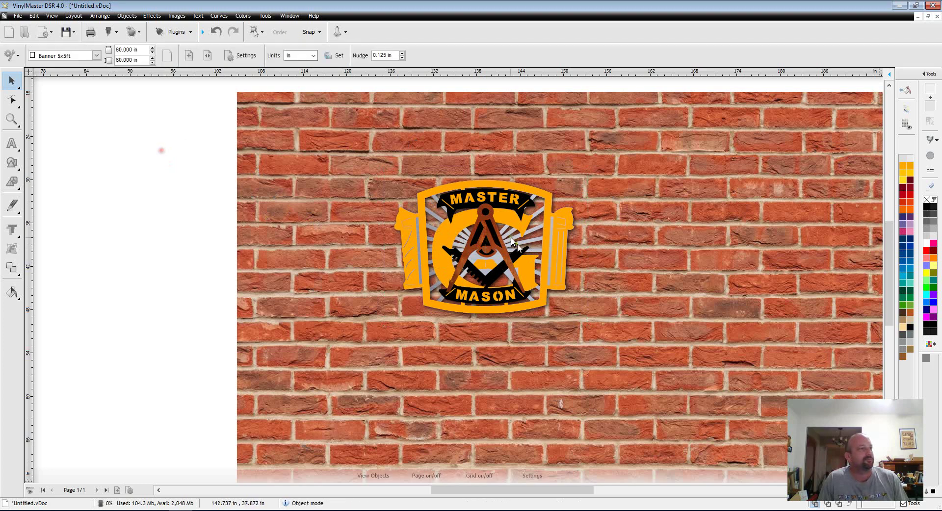
pyautogui.scroll(5, 532, 255)
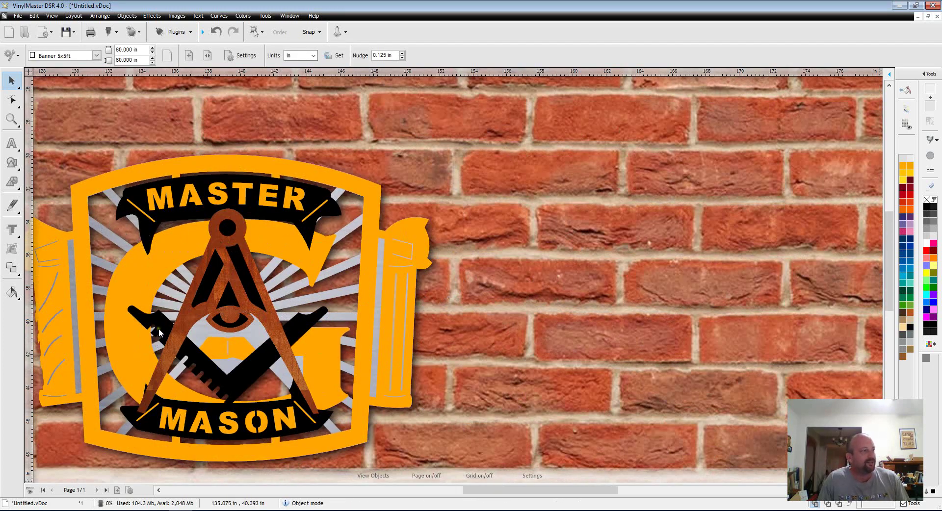
pyautogui.scroll(-5, 160, 328)
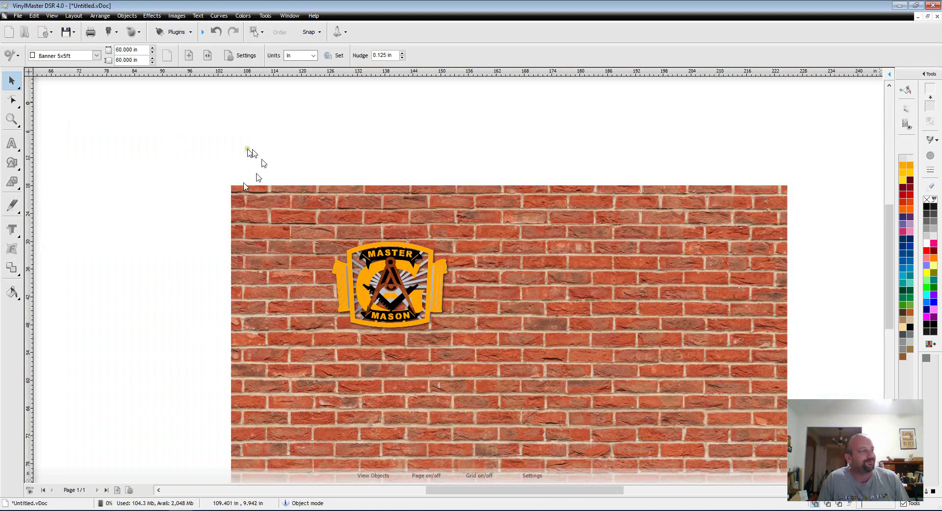
pyautogui.scroll(-2, 265, 151)
# Zoom out and marquee-select the brick wall image together with the Master Mason emblem.
pyautogui.moveTo(784, 152); pyautogui.dragTo(452, 358)
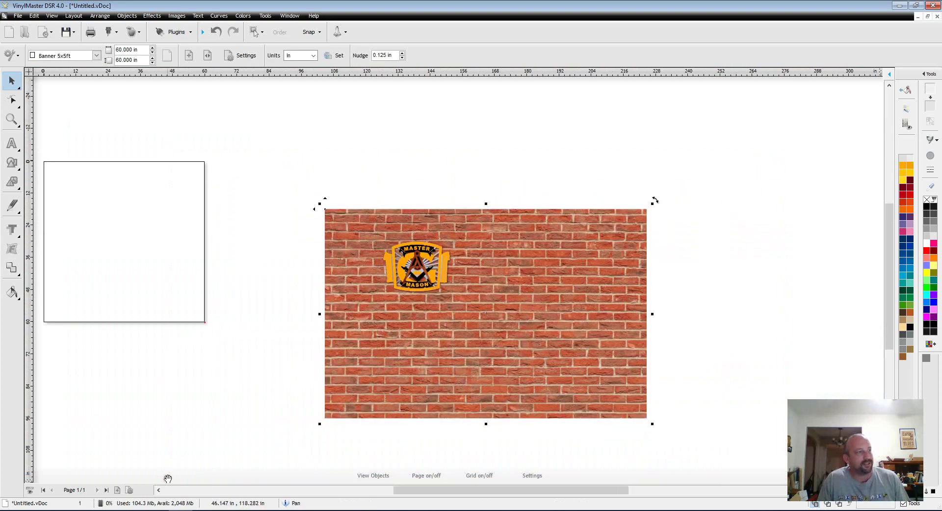
pyautogui.scroll(4, 405, 289)
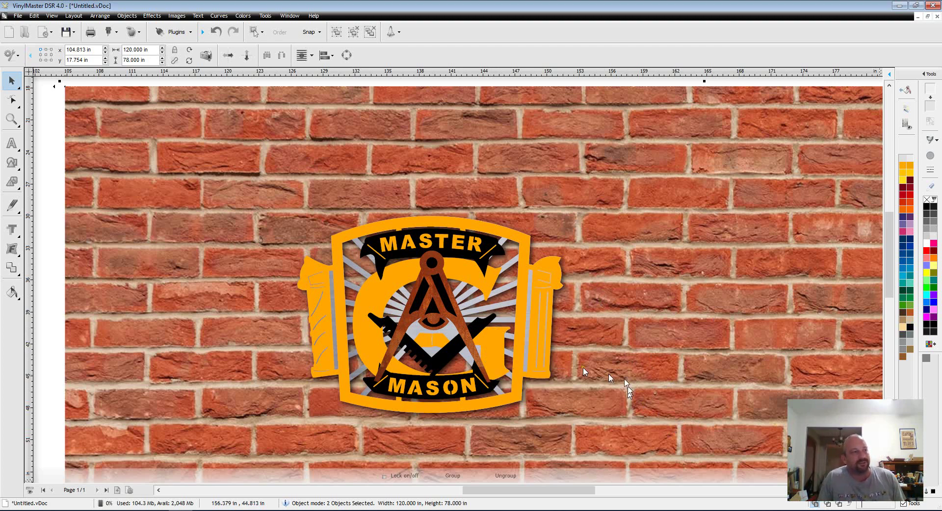
pyautogui.scroll(-4, 583, 372)
pyautogui.moveTo(774, 153); pyautogui.dragTo(313, 452)
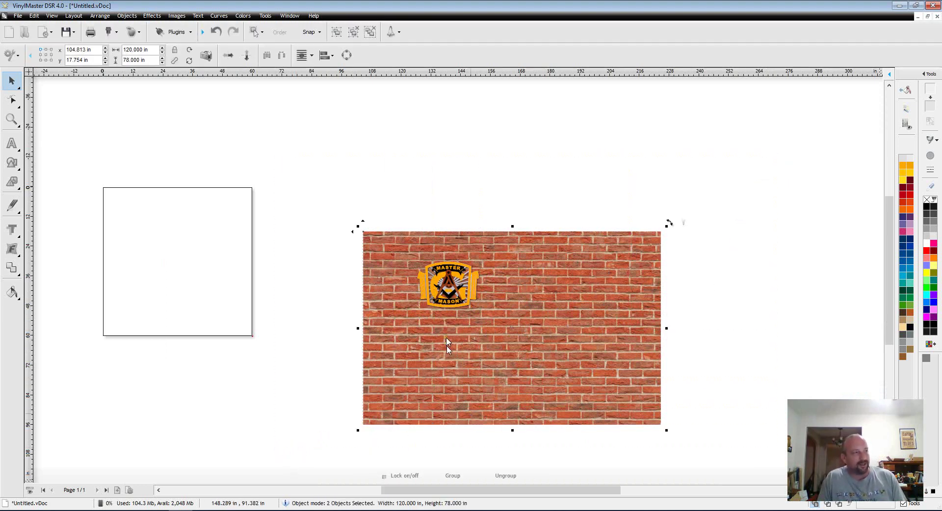
# Export the selection as Ring.jpg at 3600 × 2340 pixels, overwriting the existing file.
pyautogui.hotkey('ctrl', 'e')
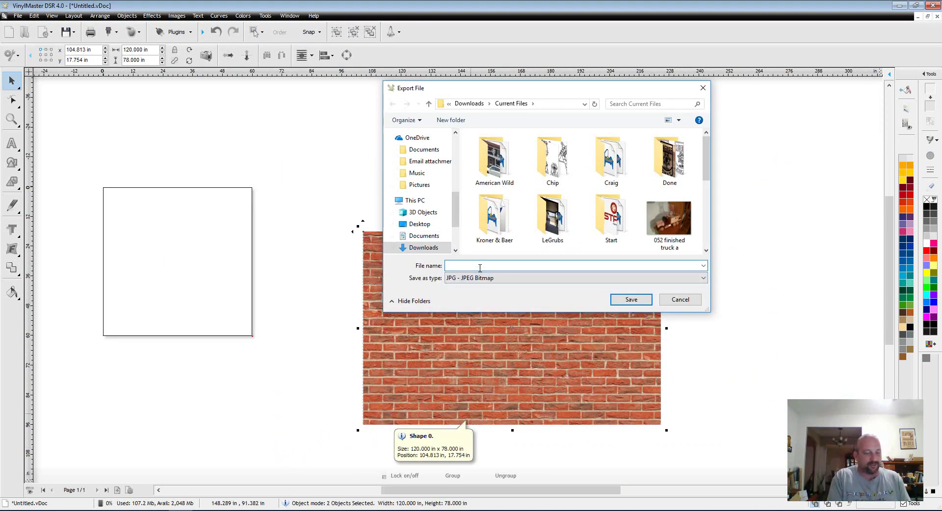
pyautogui.write('Ring')
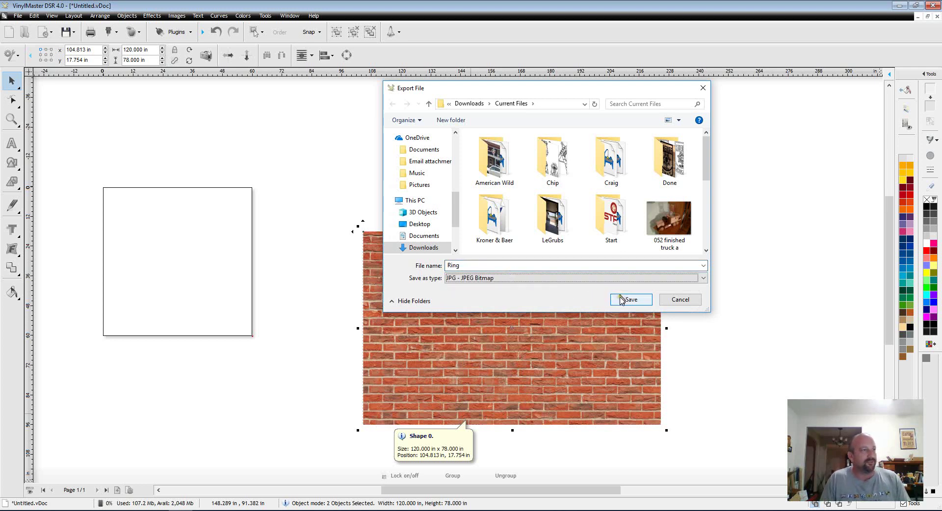
pyautogui.click(630, 300)
pyautogui.click(500, 263)
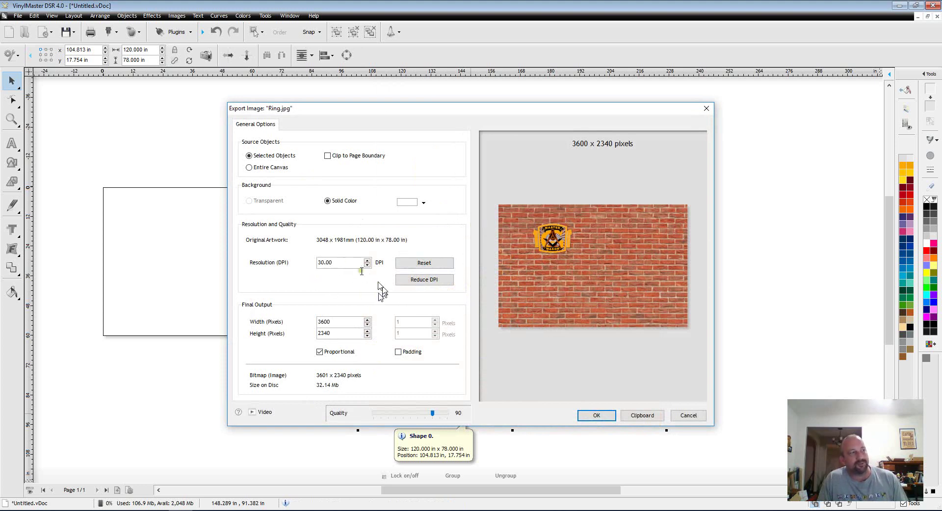
pyautogui.click(596, 415)
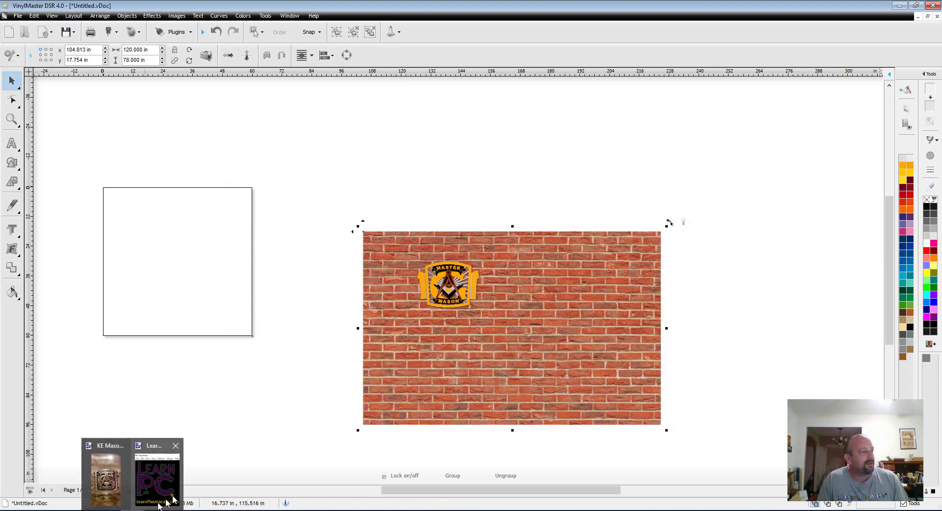
# In paint.net, open Ring.jpg from Downloads > Current Files.
pyautogui.click(164, 476)
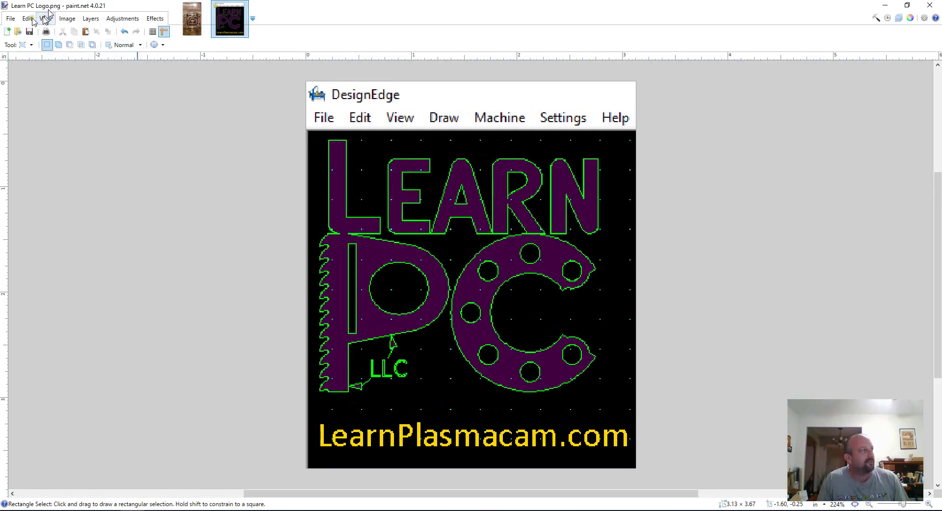
pyautogui.click(11, 19)
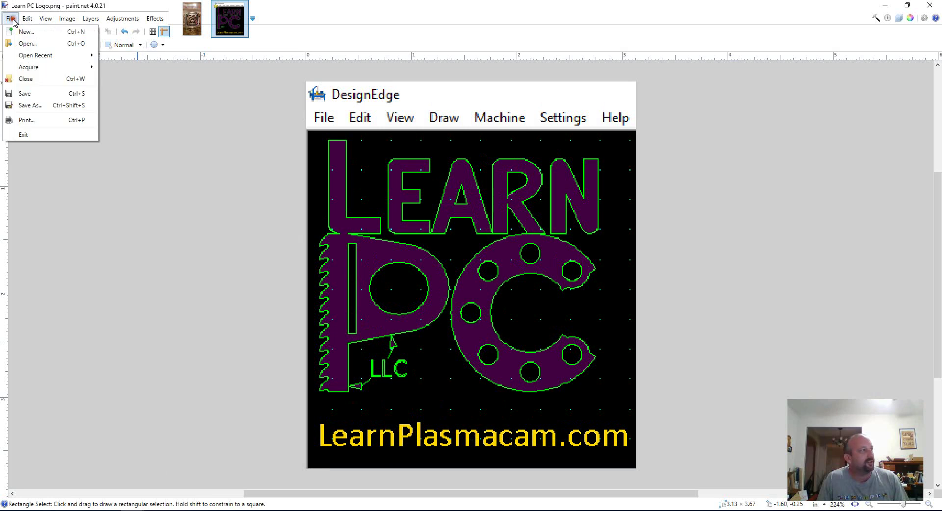
pyautogui.click(27, 43)
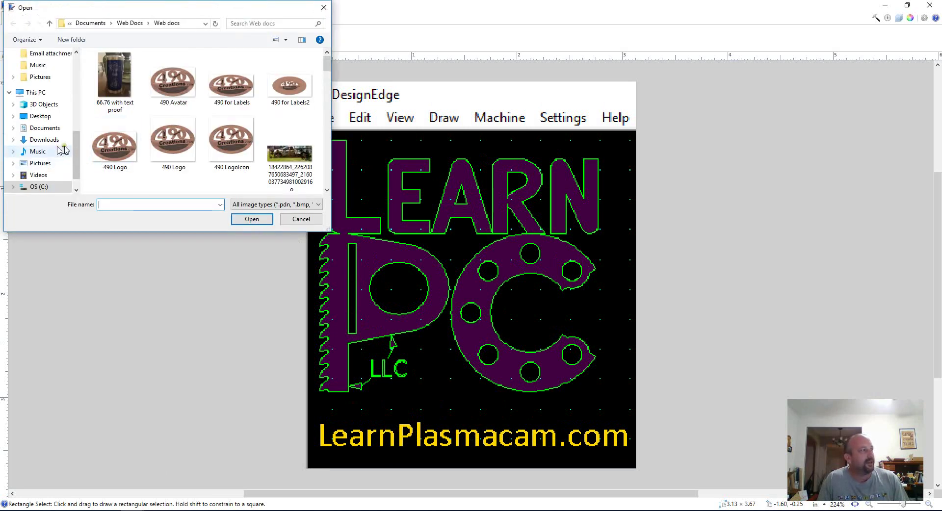
pyautogui.click(44, 140)
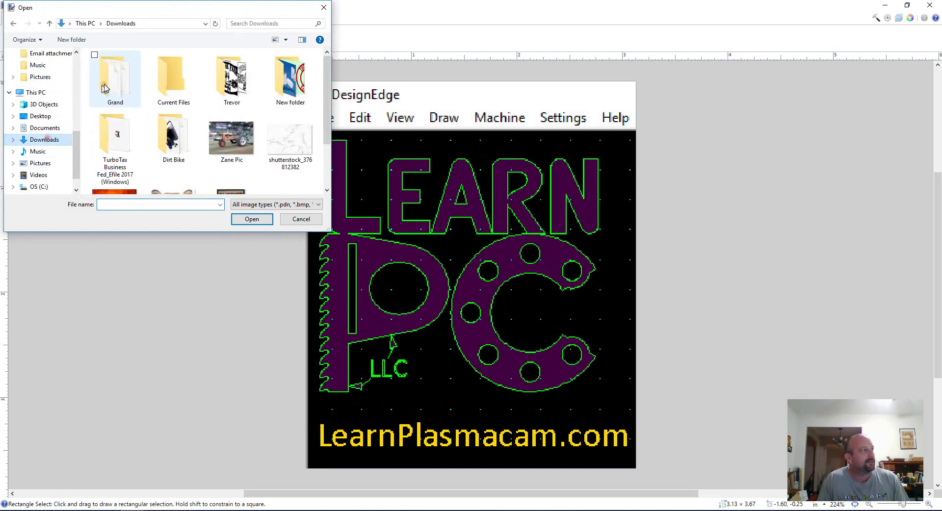
pyautogui.doubleClick(172, 79)
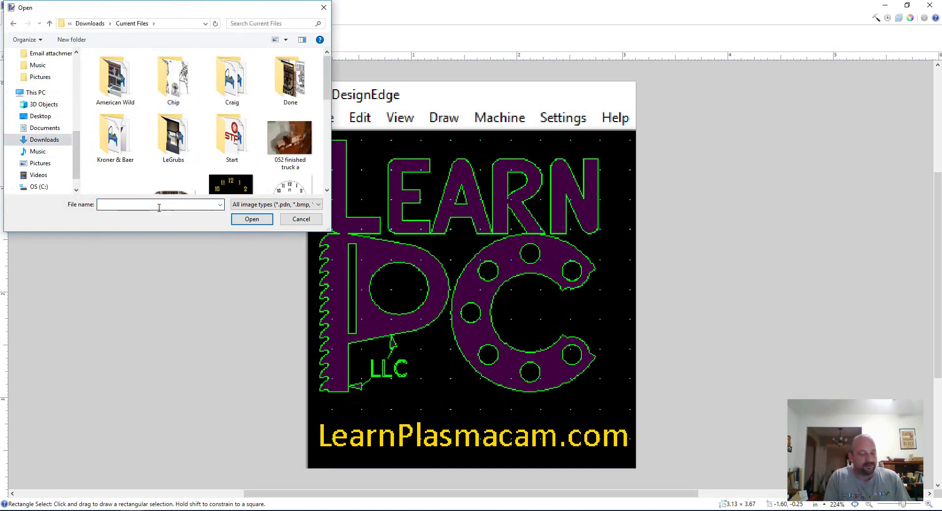
pyautogui.click(123, 205)
pyautogui.write('ring')
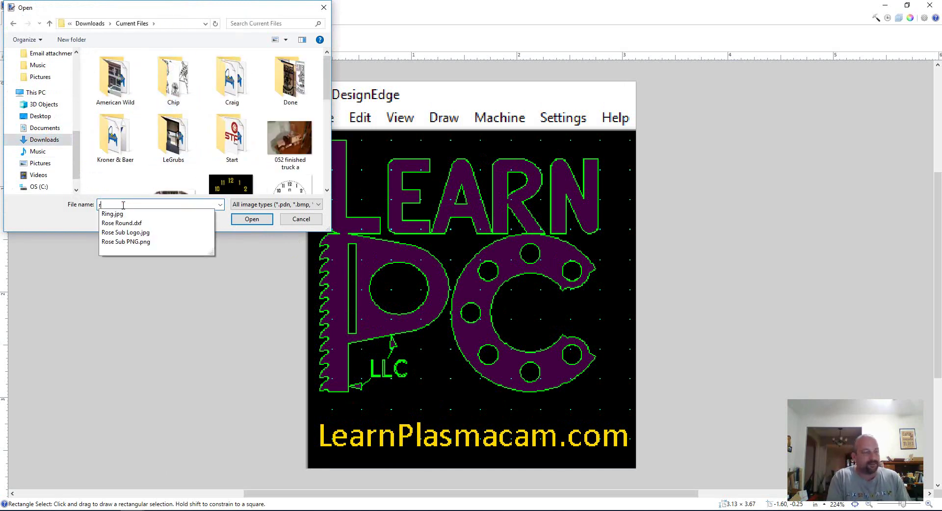
pyautogui.click(114, 214)
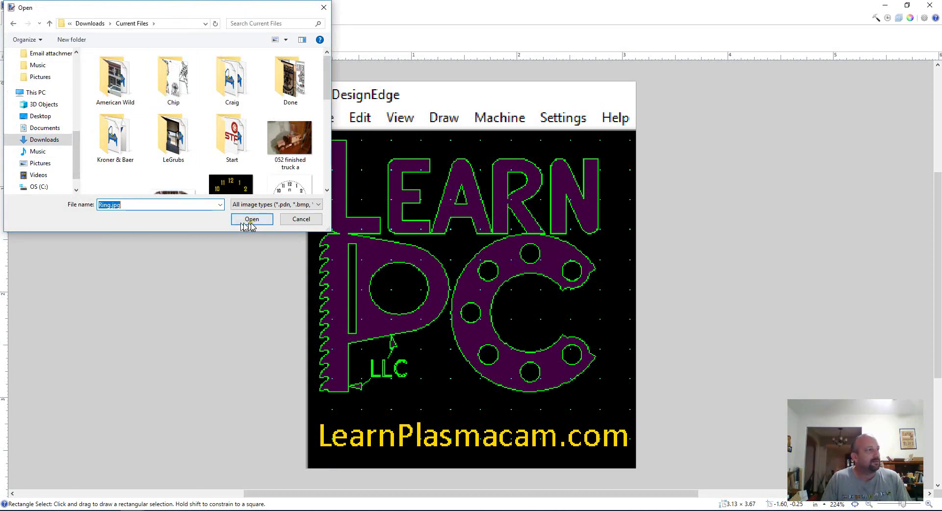
pyautogui.click(252, 219)
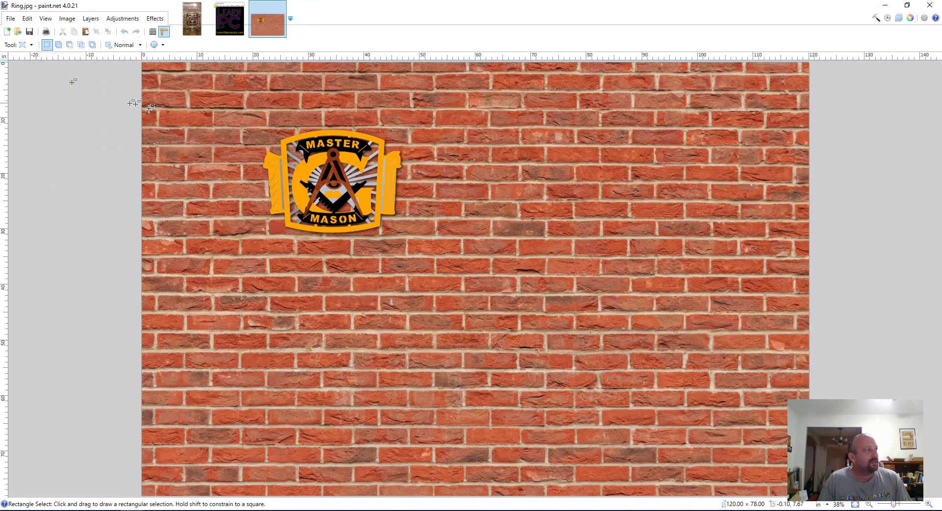
# Import 490 Logo from Documents > Web Docs > Web docs as a layer, shrunk below the emblem.
pyautogui.click(91, 20)
pyautogui.click(116, 79)
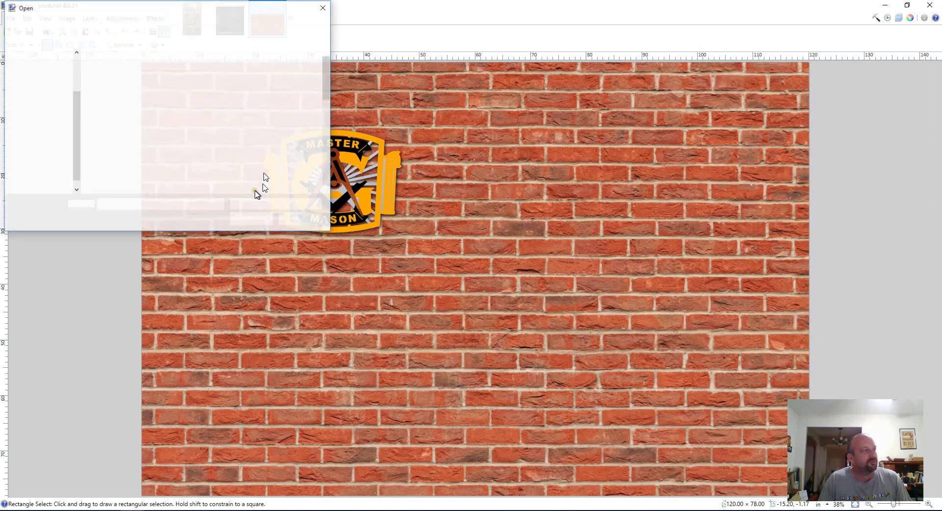
pyautogui.click(43, 130)
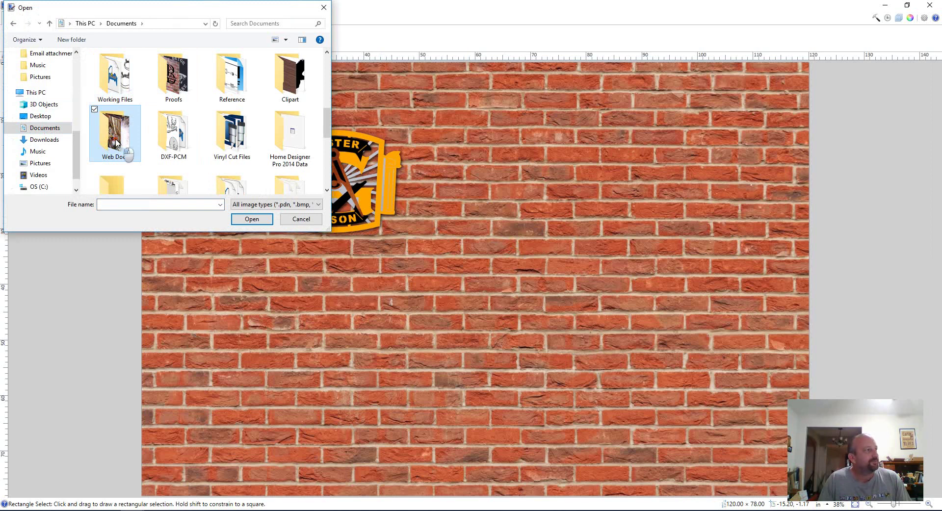
pyautogui.doubleClick(126, 150)
pyautogui.click(263, 103)
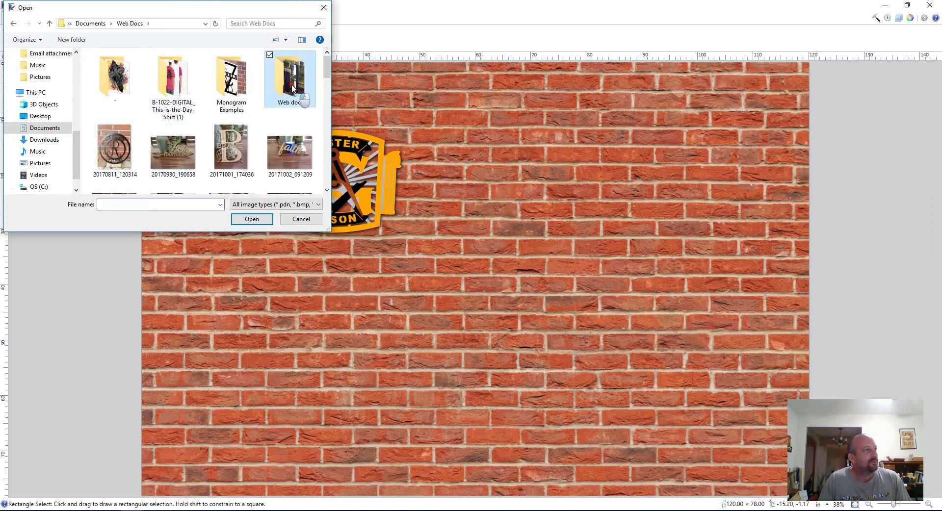
pyautogui.doubleClick(293, 87)
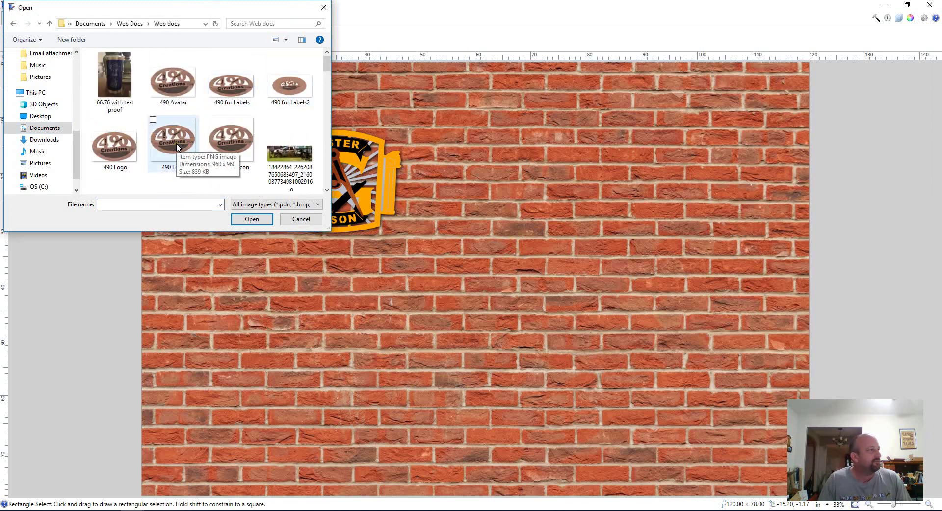
pyautogui.click(176, 144)
pyautogui.click(251, 219)
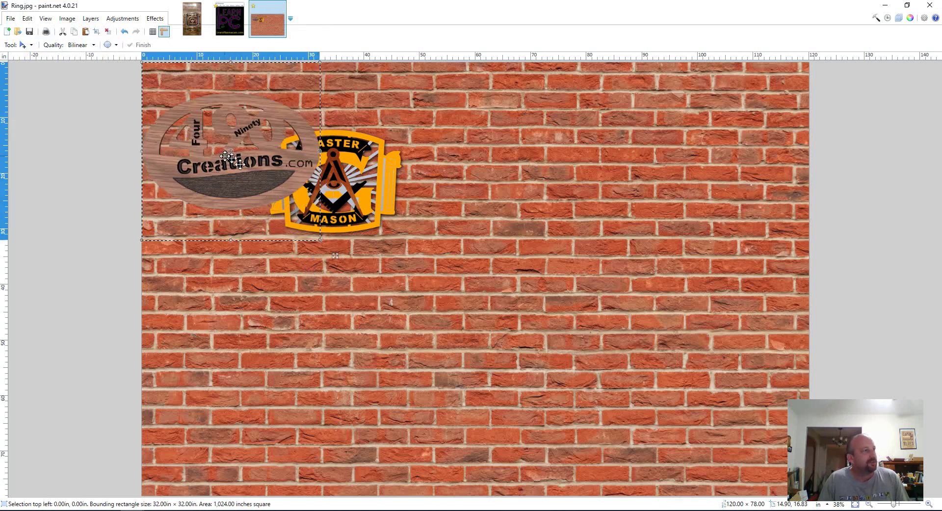
pyautogui.moveTo(216, 166); pyautogui.dragTo(293, 342)
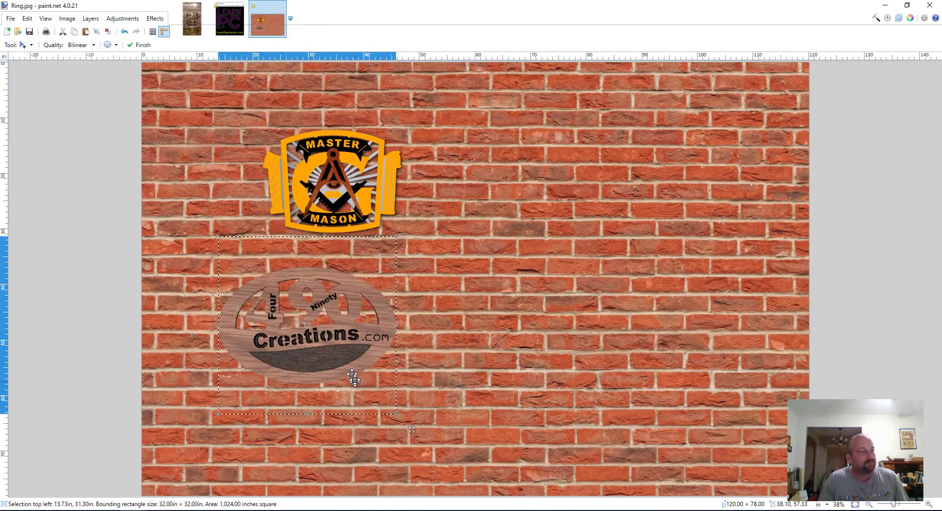
pyautogui.moveTo(397, 413); pyautogui.dragTo(280, 254)
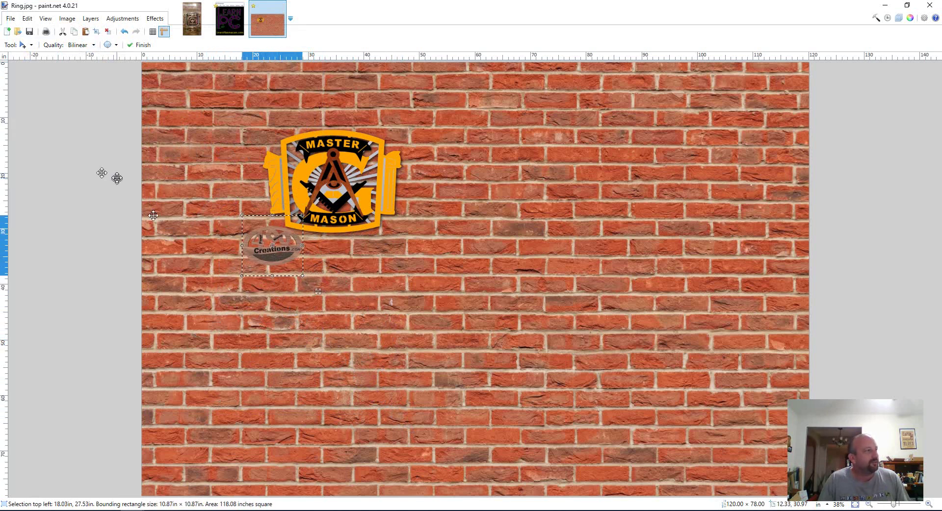
# Rectangle-select the area framing the emblem and 490 logo, then crop the image to it.
pyautogui.click(31, 46)
pyautogui.click(35, 57)
pyautogui.moveTo(204, 100)
pyautogui.mouseDown()
pyautogui.moveTo(217, 158)
pyautogui.moveTo(415, 287)
pyautogui.mouseUp()
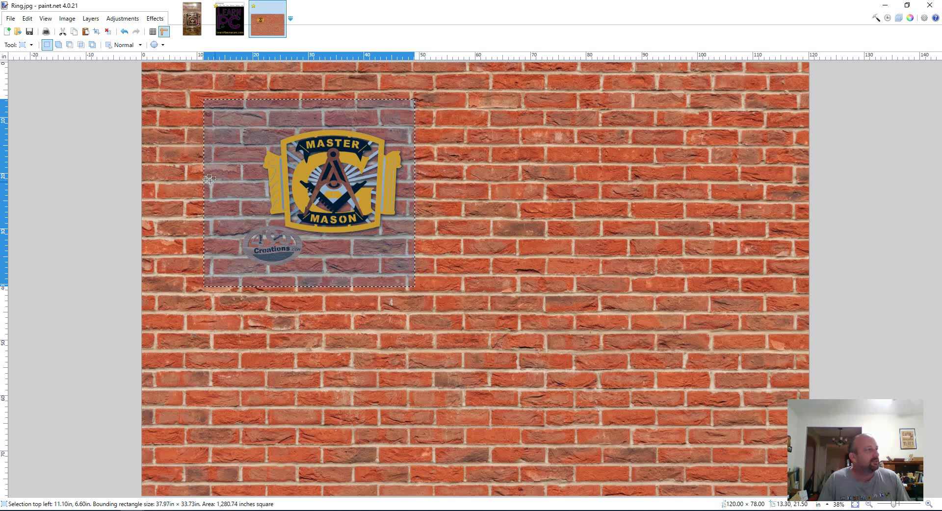
pyautogui.click(219, 132)
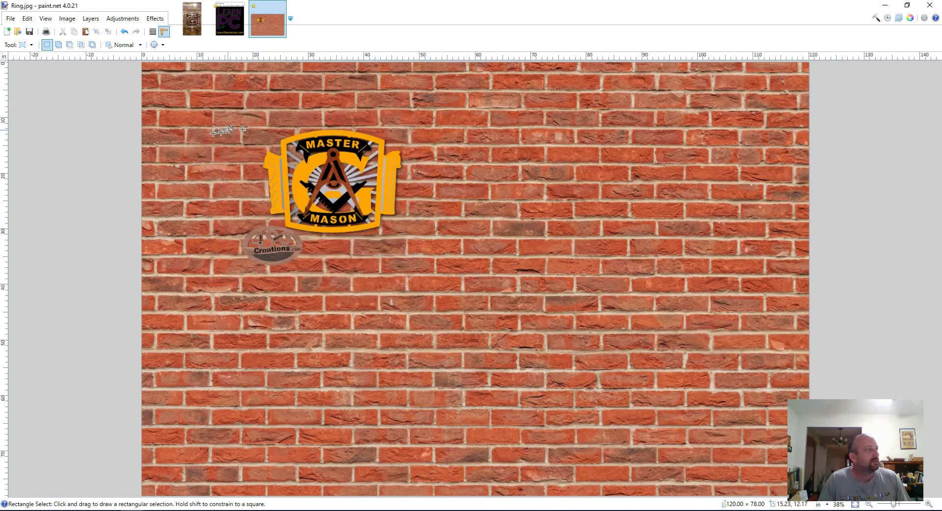
pyautogui.moveTo(232, 117); pyautogui.dragTo(410, 273)
pyautogui.click(67, 18)
pyautogui.click(88, 31)
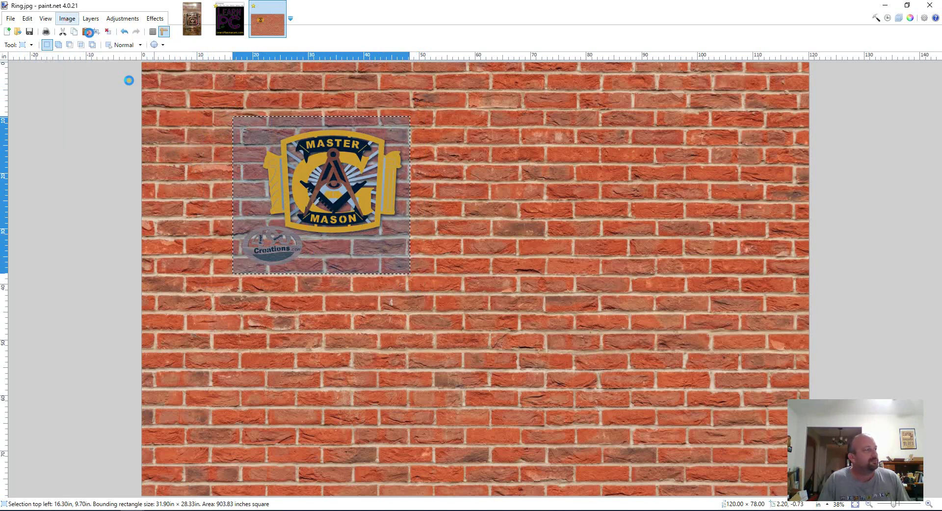